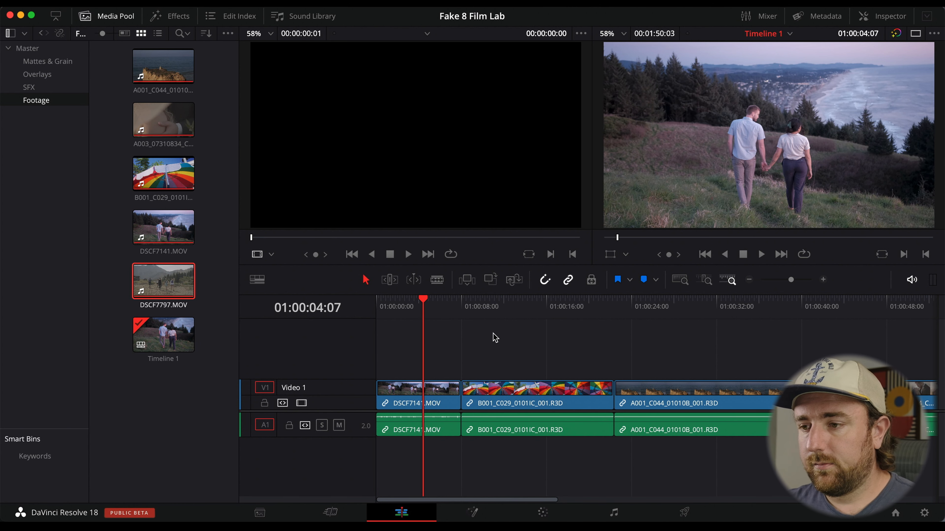
# - Switch to color grading Timeline 1 with the first clip selected, and leave the clip thumbnail strip hidden
pyautogui.press('super+minus')
pyautogui.press('super+minus')
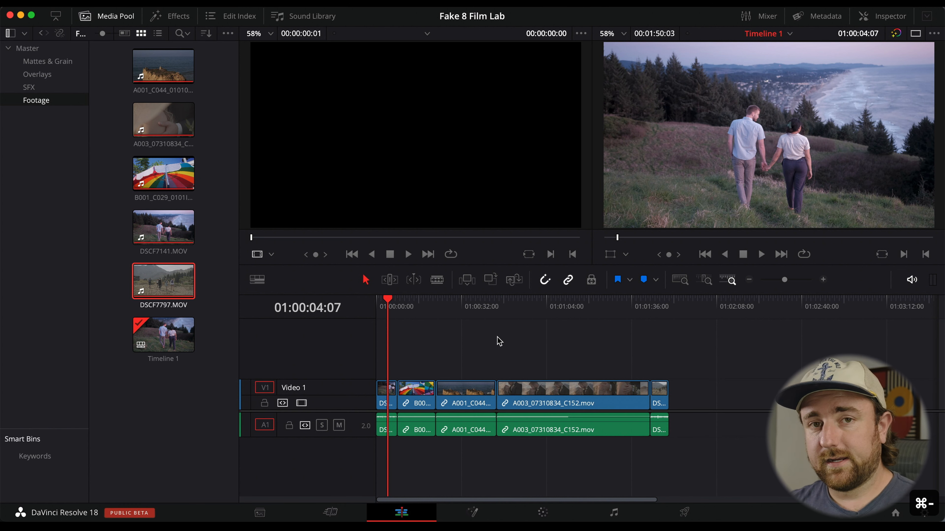
pyautogui.click(539, 509)
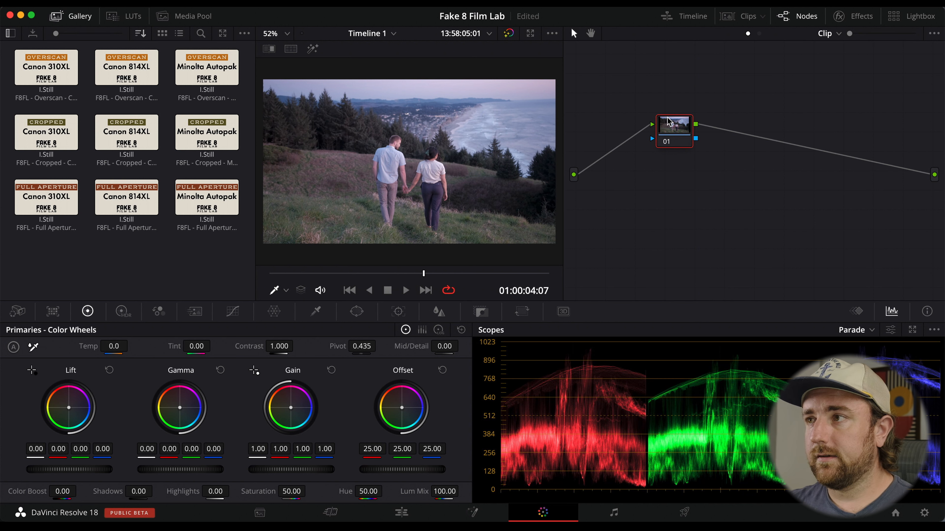
pyautogui.click(747, 16)
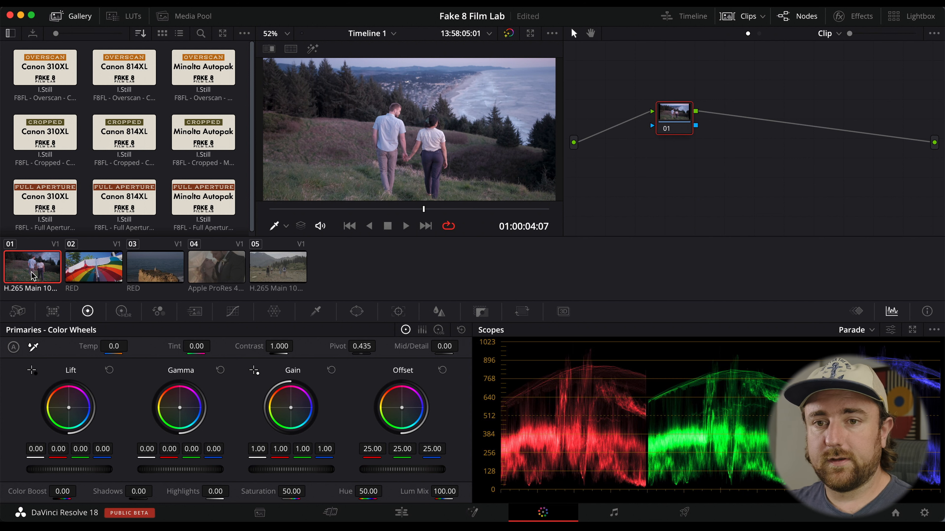
pyautogui.click(738, 16)
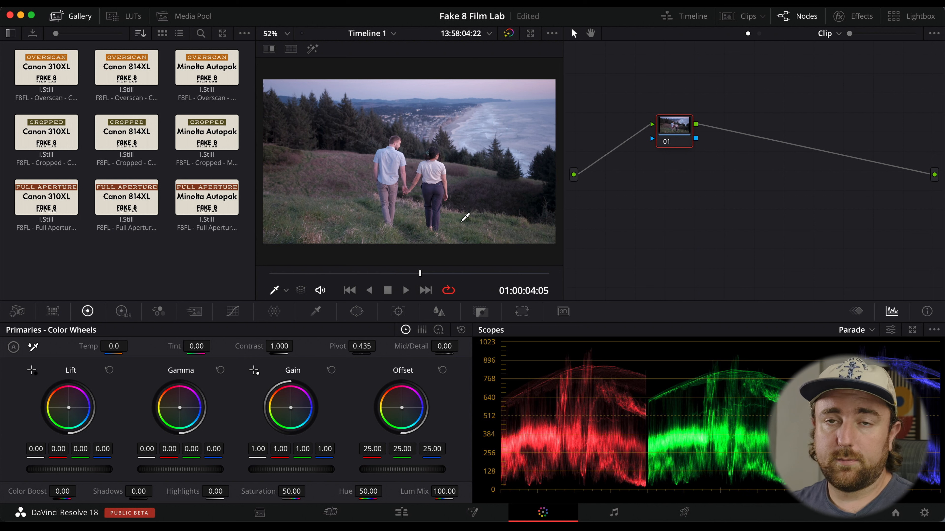
# - Apply the Overscan Canon 310XL gallery grade to the first clip and review its look and node graph
pyautogui.rightClick(44, 66)
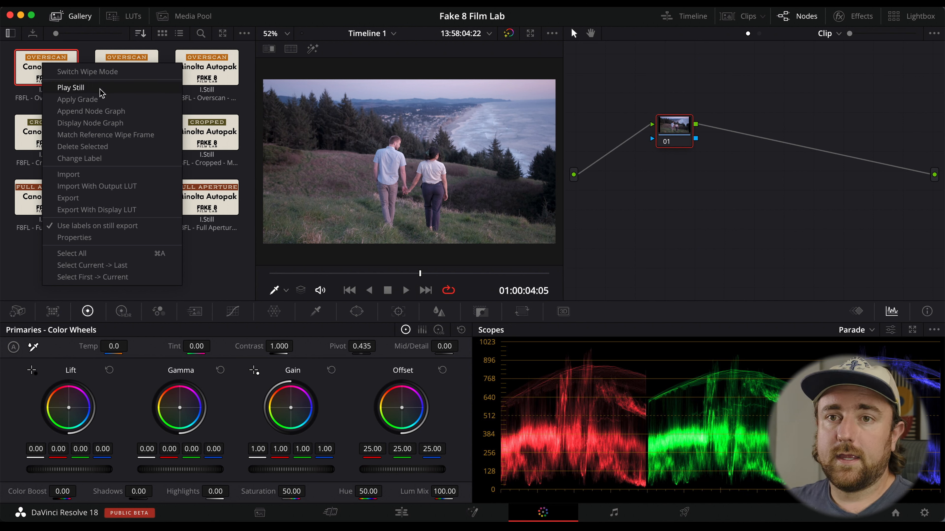
pyautogui.click(102, 100)
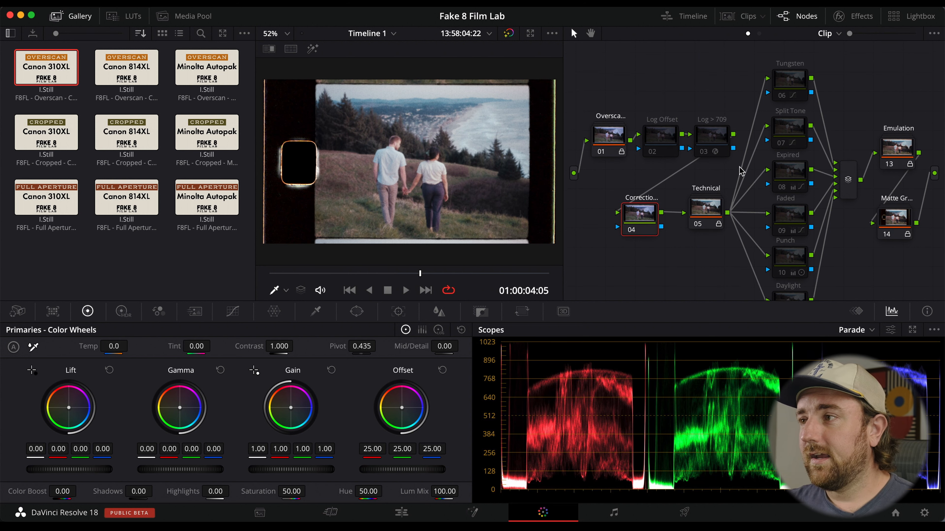
pyautogui.scroll(-2, 741, 171)
pyautogui.scroll(-1, 741, 171)
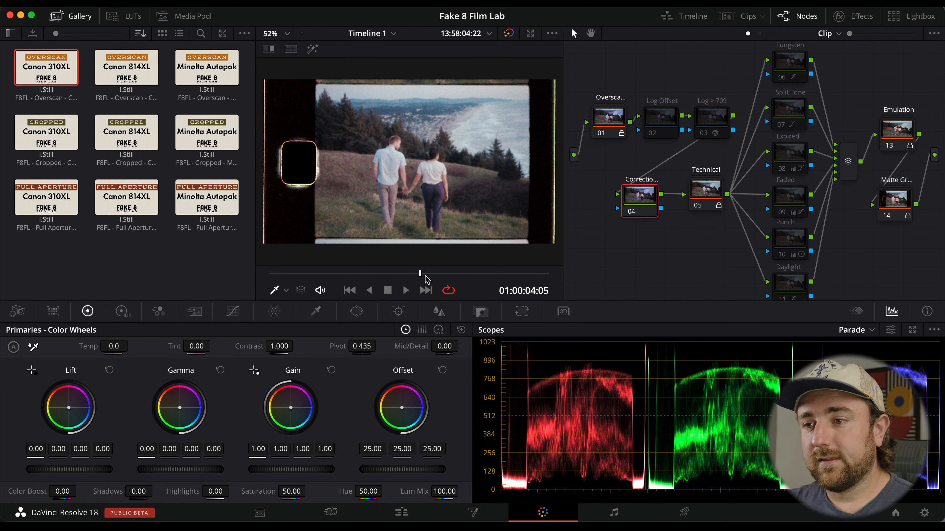
pyautogui.moveTo(427, 273); pyautogui.dragTo(384, 276)
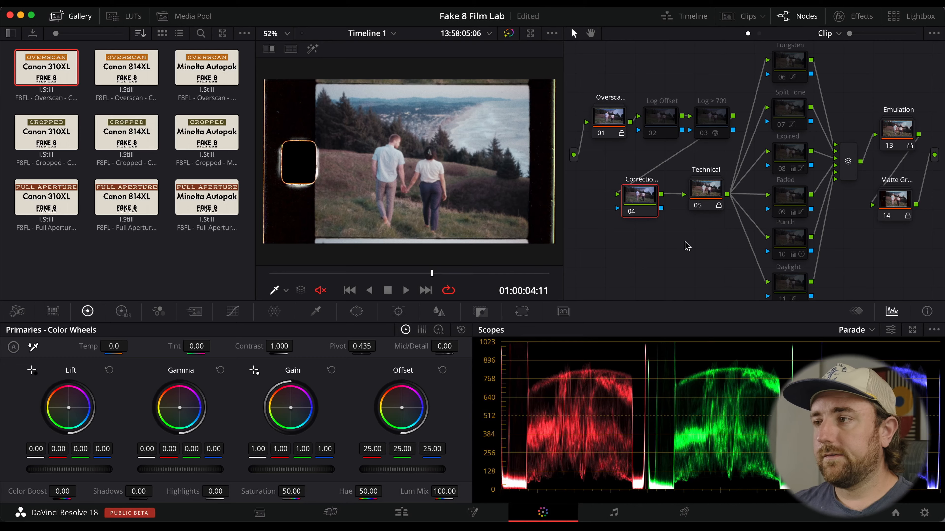
pyautogui.scroll(-1, 687, 246)
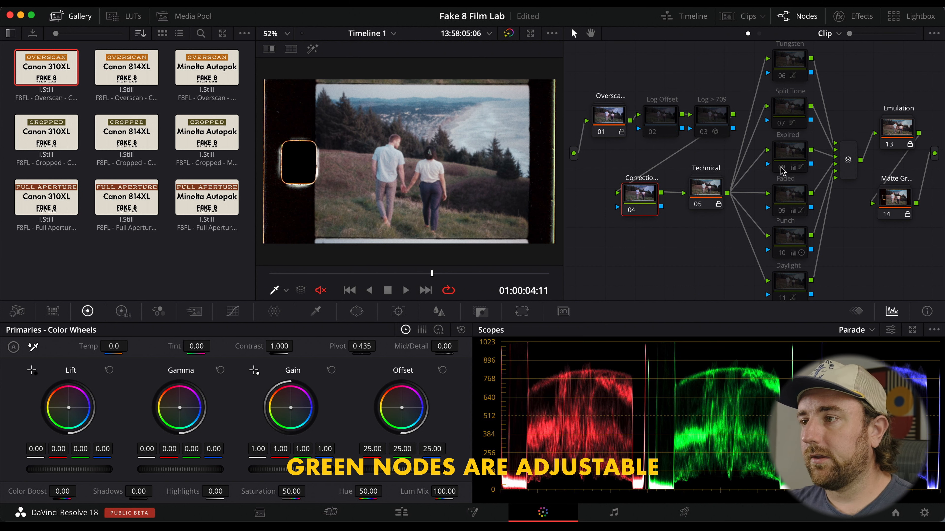
pyautogui.moveTo(783, 175)
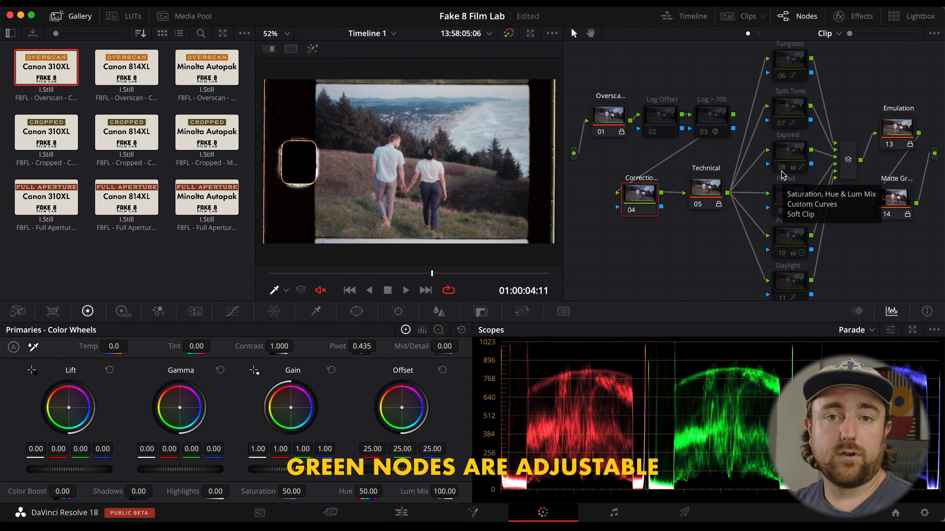
pyautogui.click(712, 131)
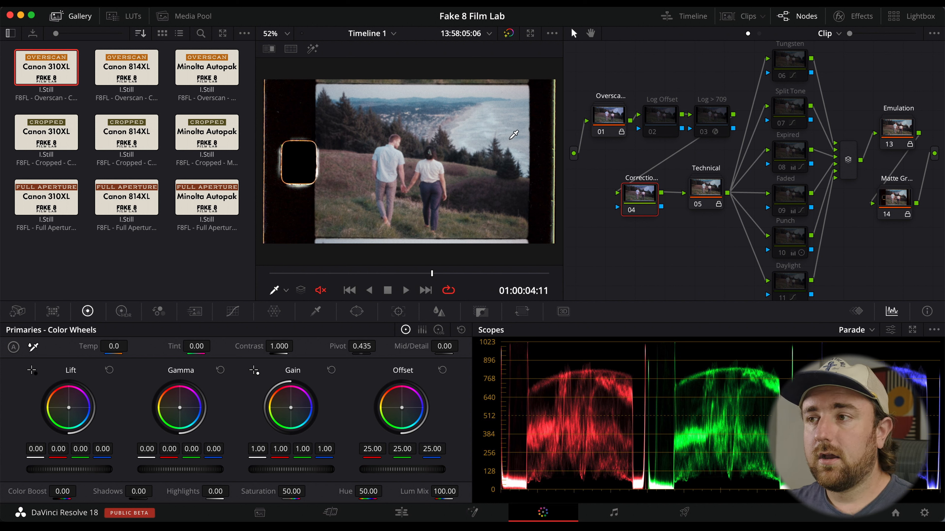
# - Try the Overscan Canon 814XL and Overscan Minolta Autopak gallery grades on the clip, one after the other
pyautogui.rightClick(128, 70)
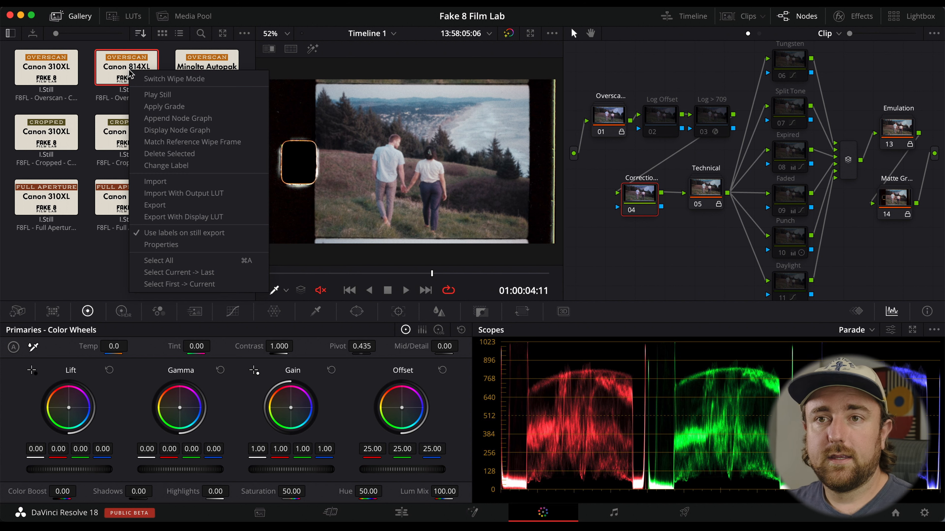
pyautogui.click(100, 75)
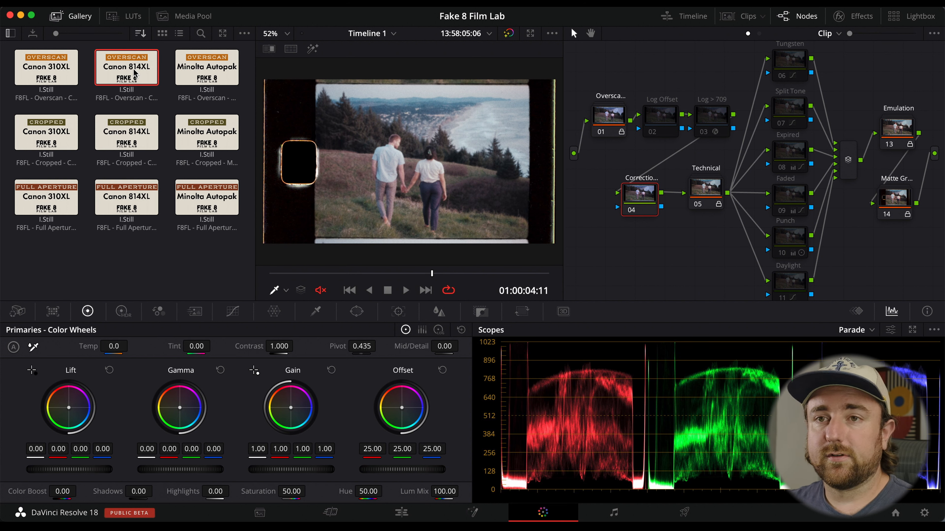
pyautogui.rightClick(134, 73)
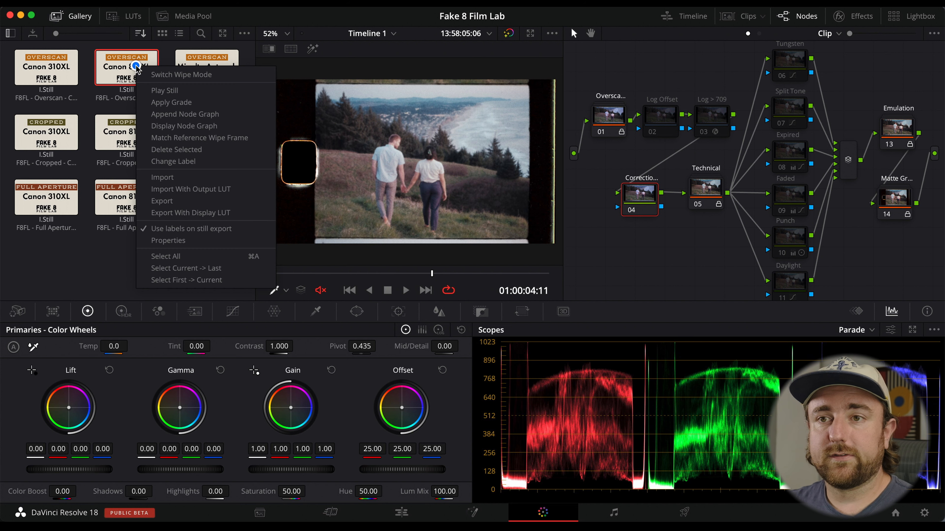
pyautogui.click(197, 102)
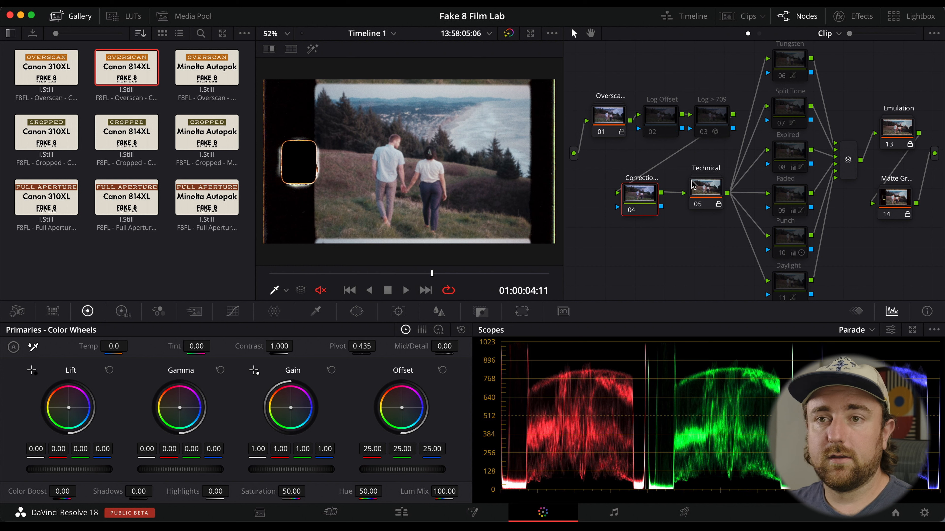
pyautogui.rightClick(196, 77)
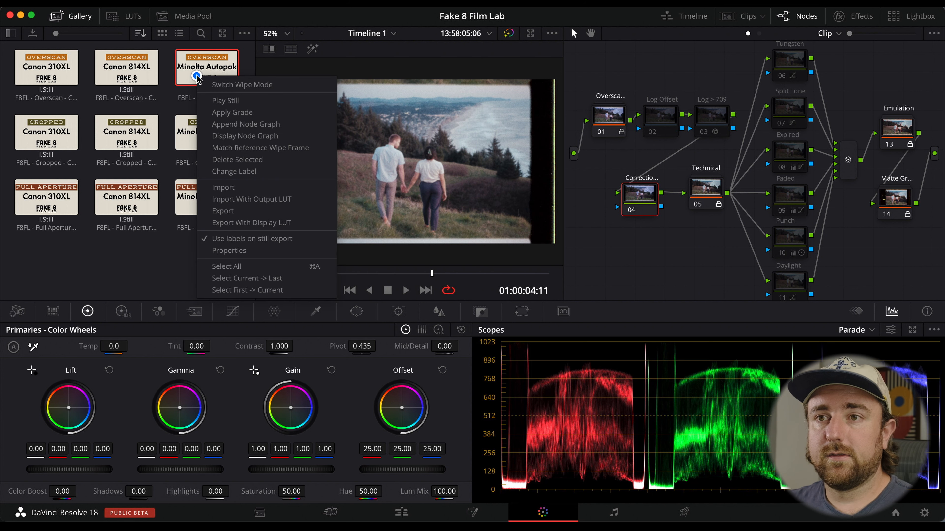
pyautogui.click(218, 113)
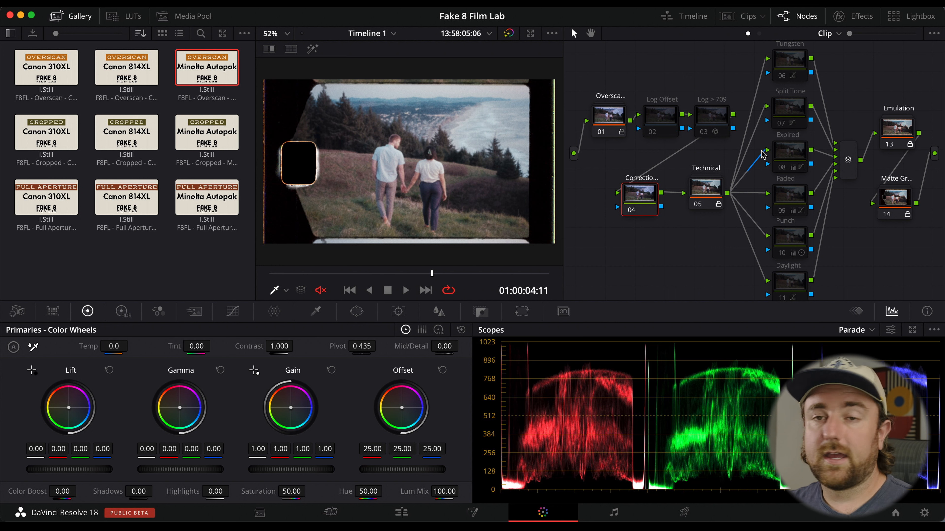
# - Try the Cropped Canon 310XL, Canon 814XL and Minolta Autopak gallery grades on the clip in turn
pyautogui.rightClick(69, 140)
pyautogui.click(100, 167)
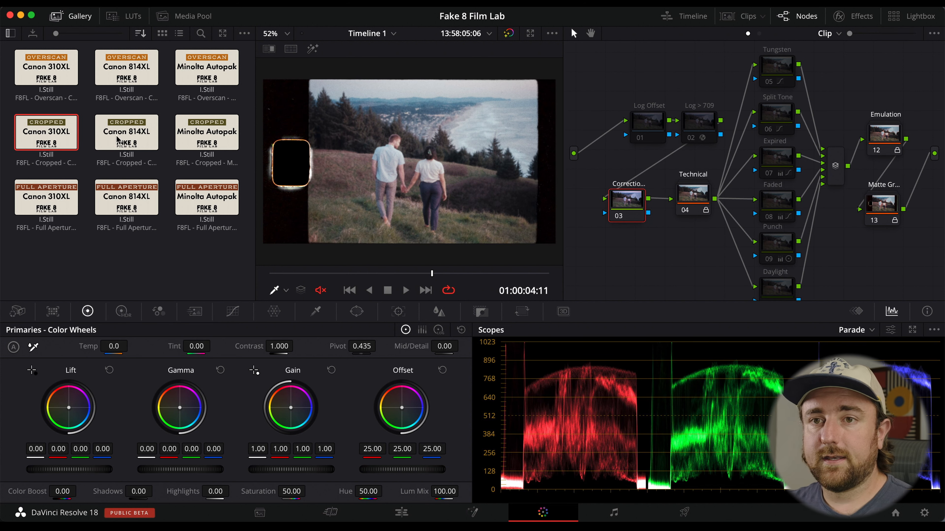
pyautogui.rightClick(128, 135)
pyautogui.click(166, 171)
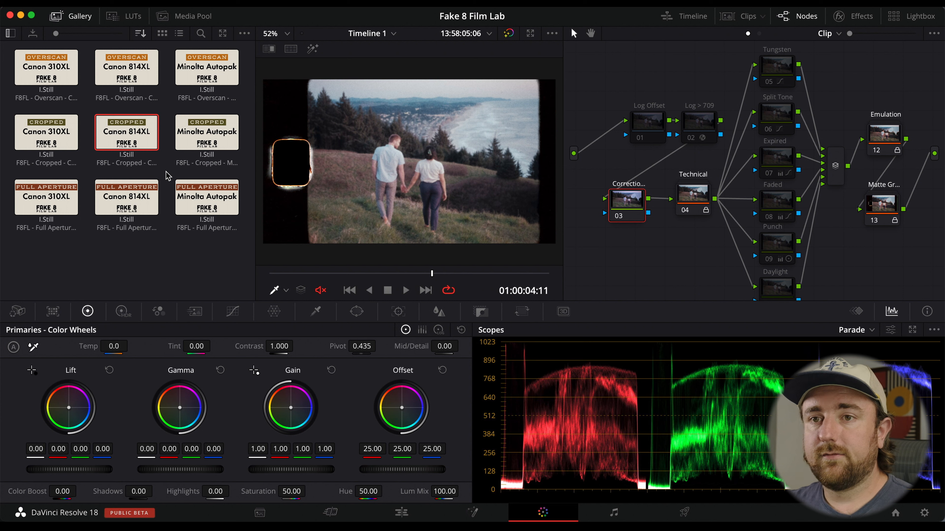
pyautogui.rightClick(209, 145)
pyautogui.click(276, 174)
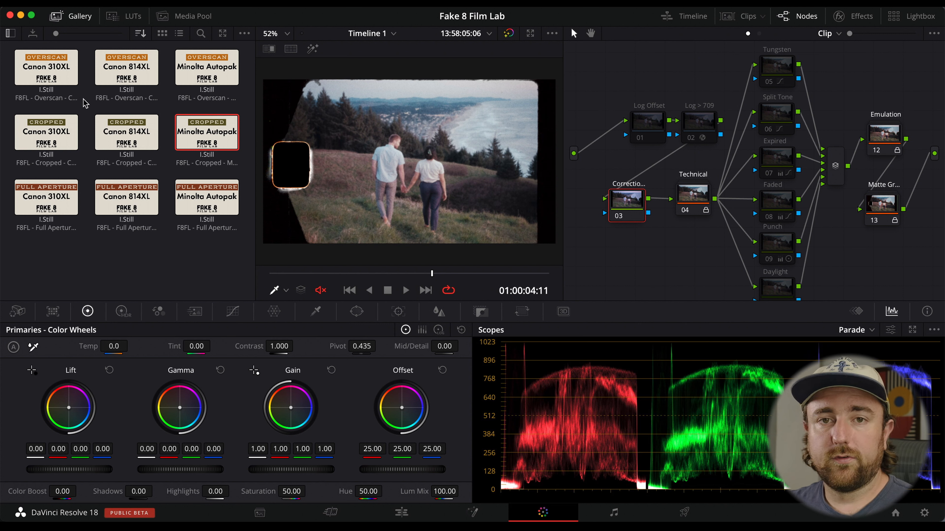
# - Apply the Overscan Canon 310XL grade to the clip and move the playhead to 01:00:05:06
pyautogui.rightClick(54, 76)
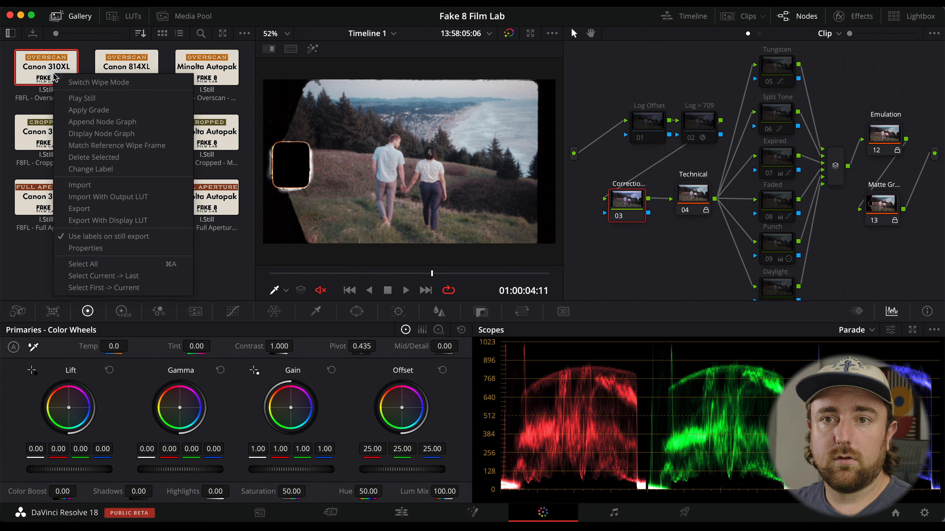
pyautogui.click(119, 110)
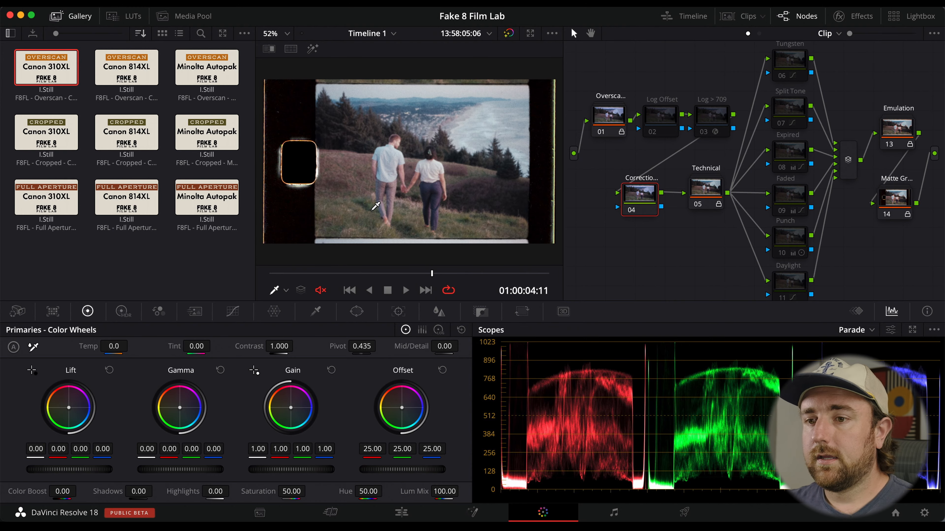
pyautogui.moveTo(459, 274); pyautogui.dragTo(464, 274)
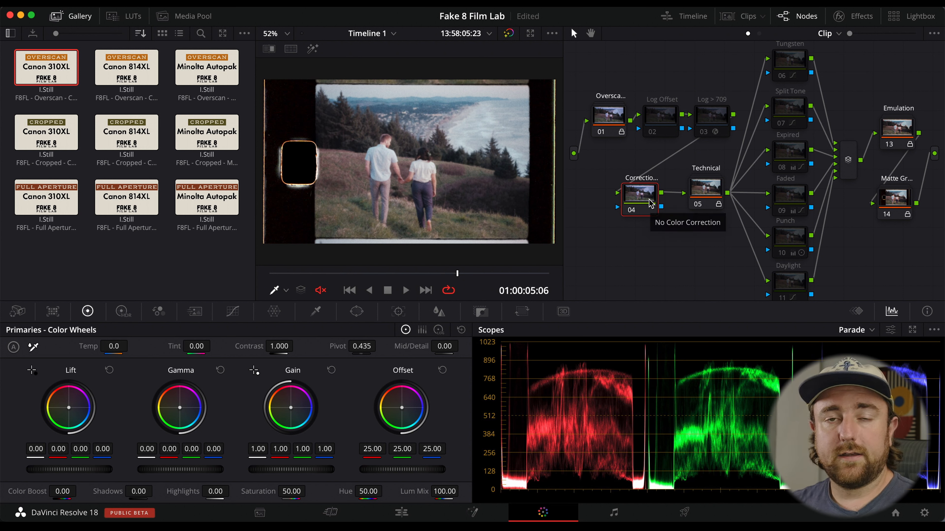
# - Lower the master gamma to -0.04 and set the temperature to 420 on the Correction node 04
pyautogui.click(664, 118)
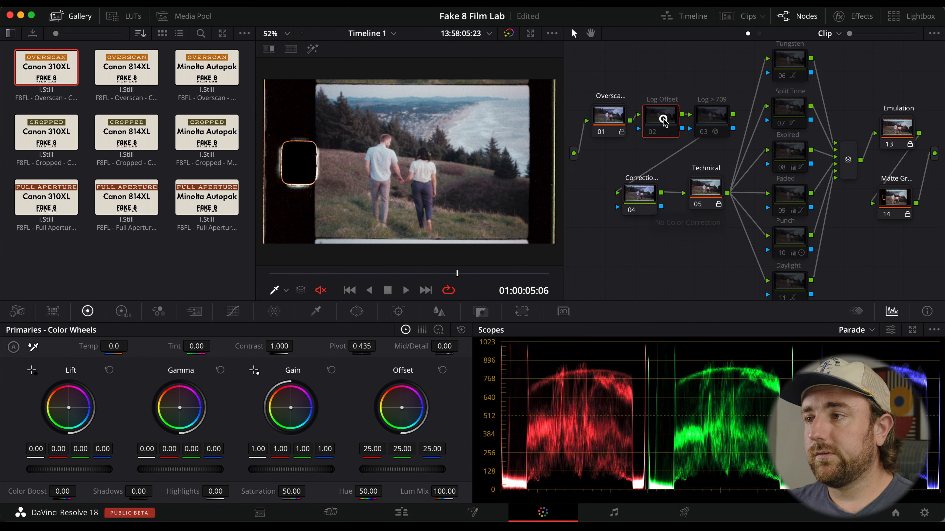
pyautogui.click(701, 116)
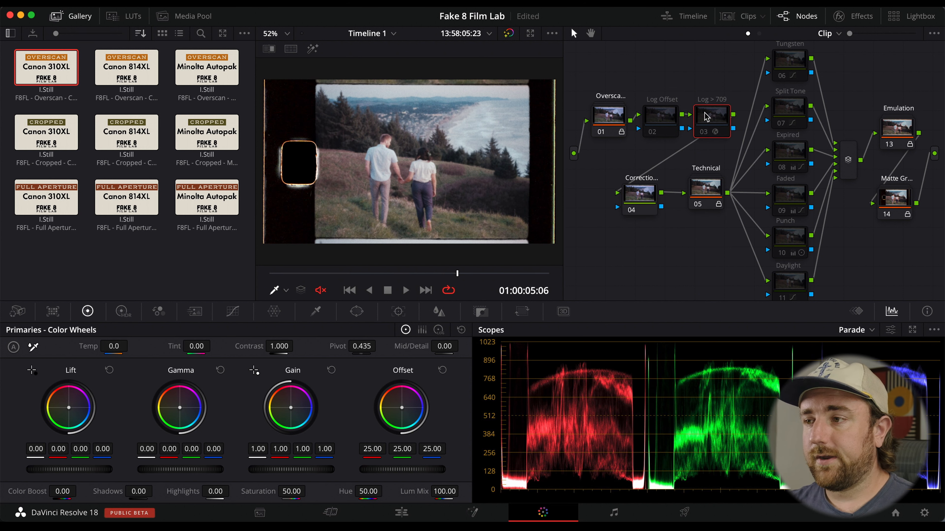
pyautogui.click(637, 195)
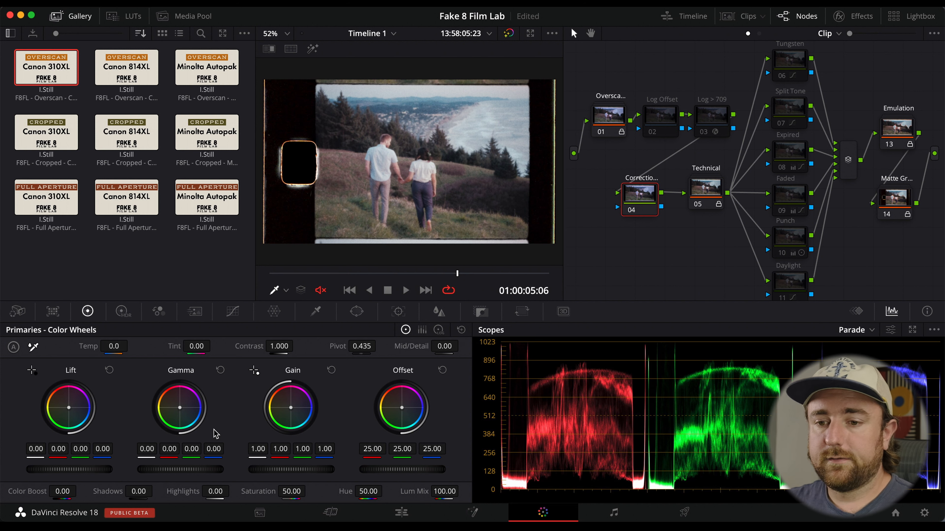
pyautogui.moveTo(196, 469); pyautogui.dragTo(106, 472)
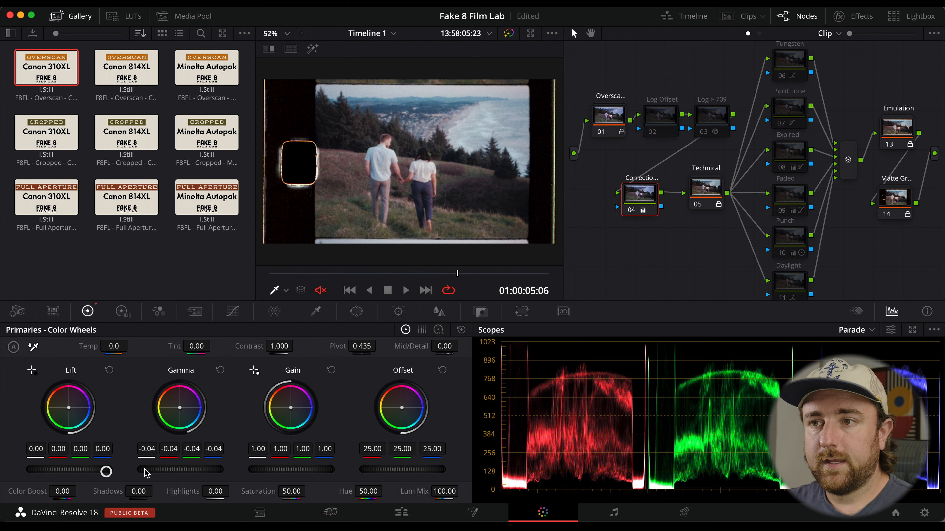
pyautogui.moveTo(115, 346); pyautogui.dragTo(139, 347)
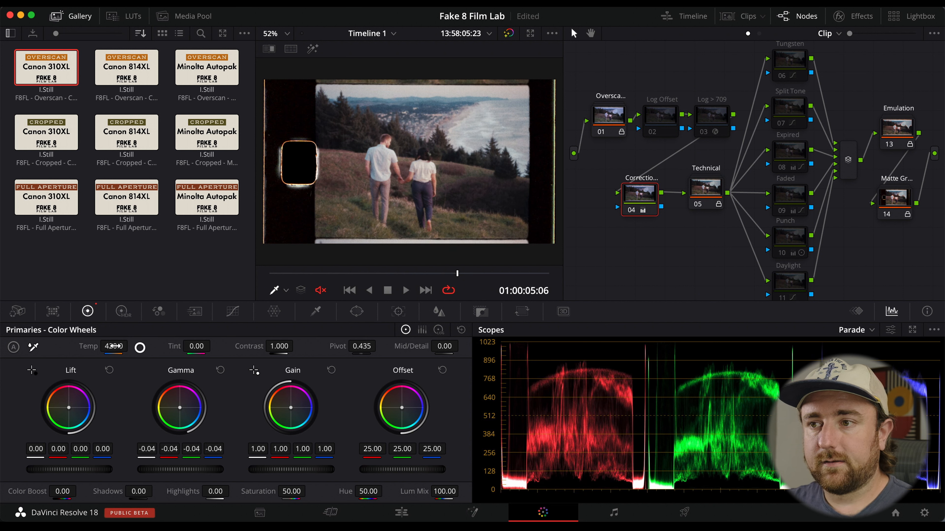
pyautogui.scroll(1, 491, 228)
pyautogui.scroll(-1, 498, 180)
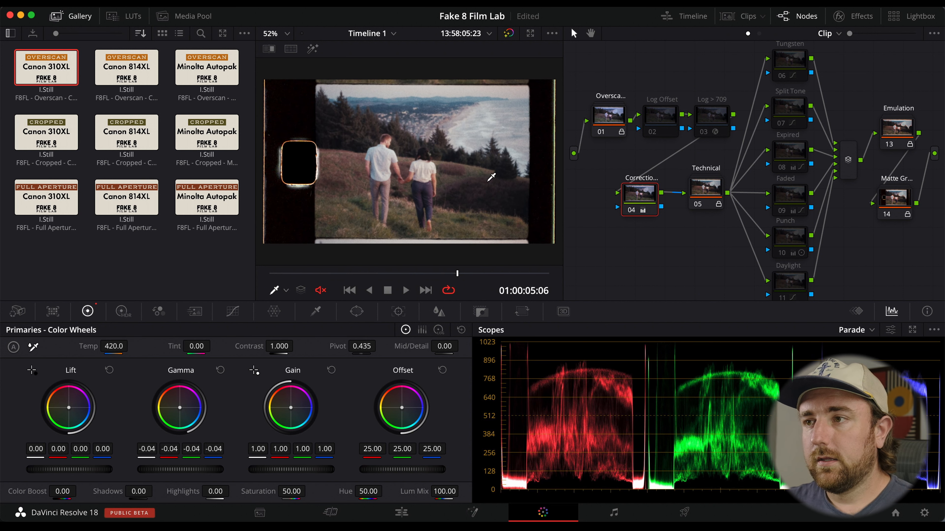
# - Compare the shot with the Correction node disabled and enabled, leaving the node enabled
pyautogui.press('super+d')
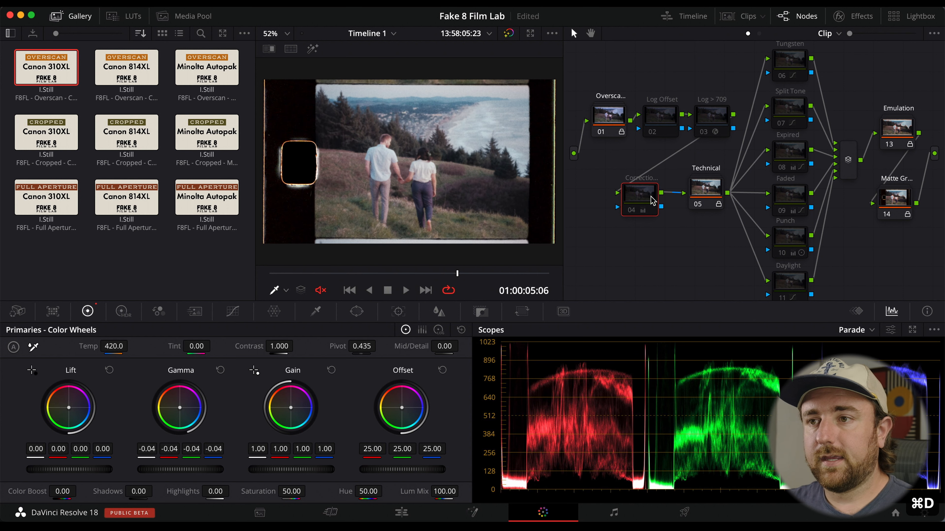
pyautogui.press('super+d')
pyautogui.press('super+d')
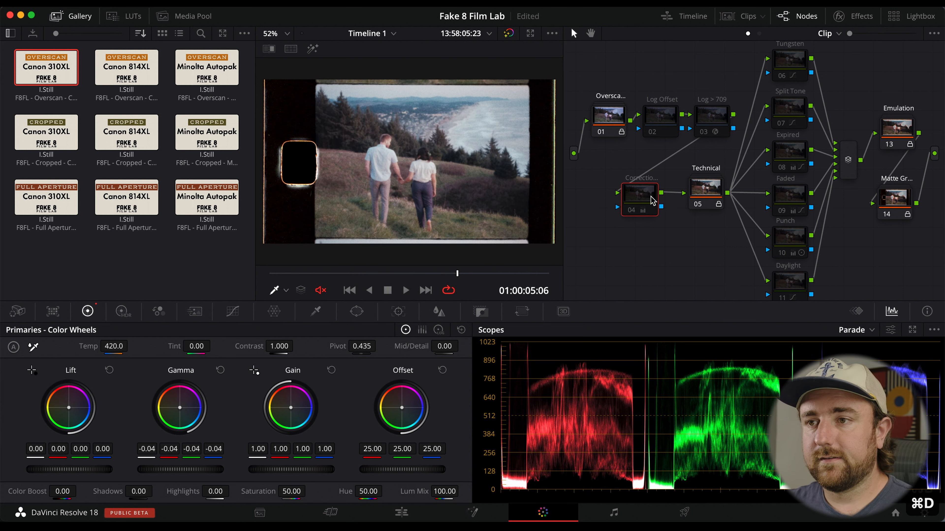
pyautogui.press('super+d')
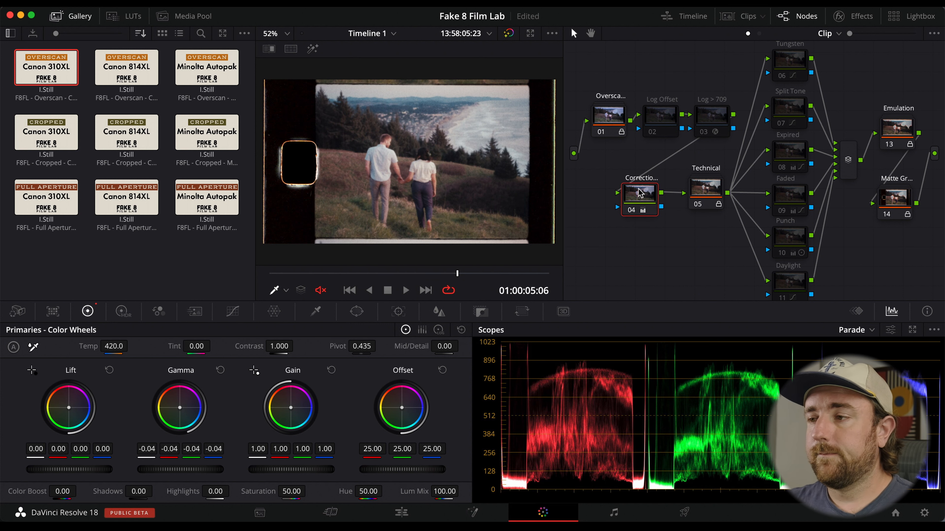
# - Select the Technical node for review and disable the Tungsten look node 06
pyautogui.click(695, 191)
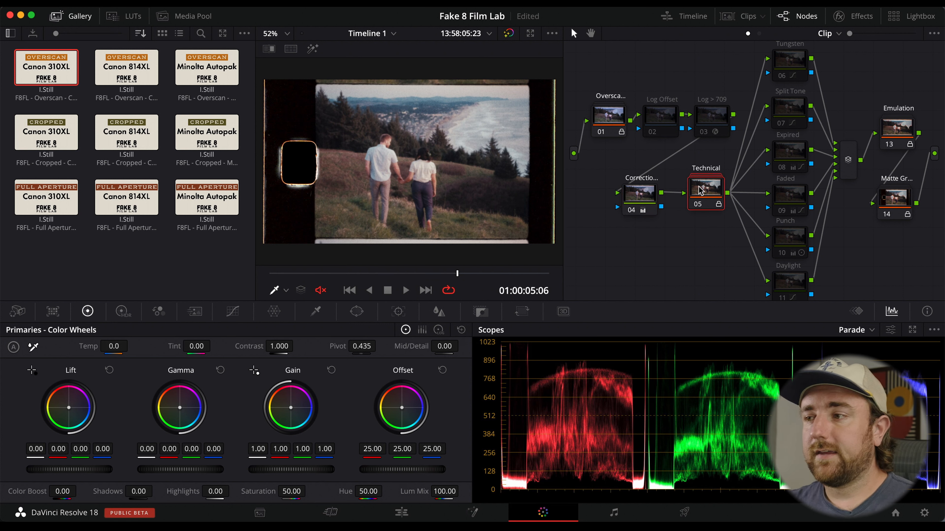
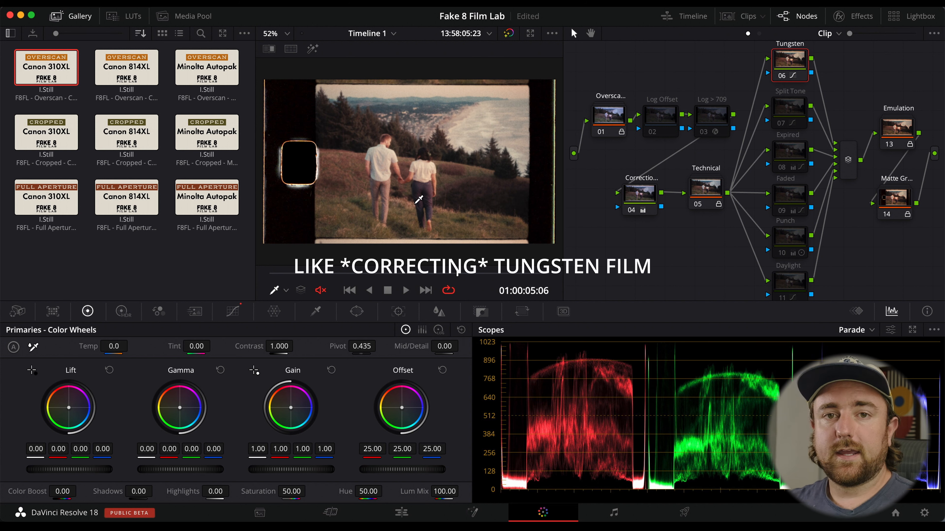
pyautogui.press('super+d')
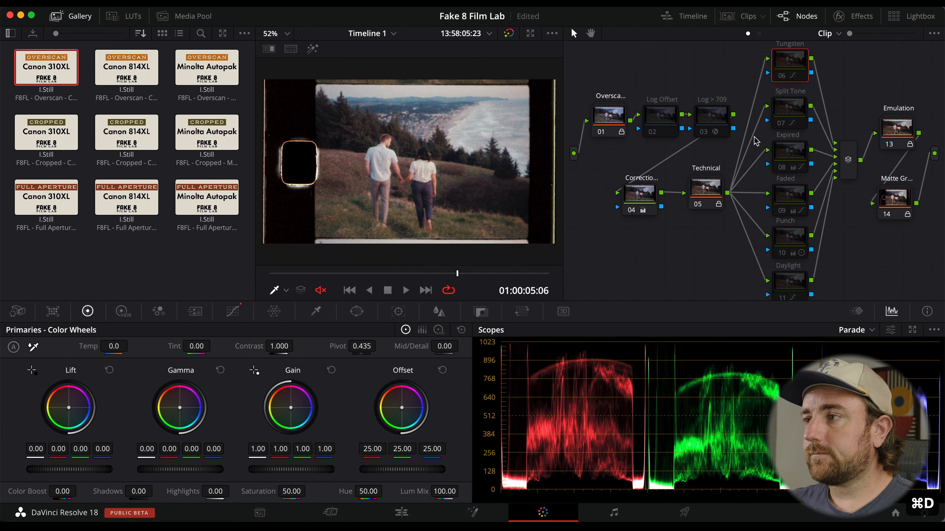
# - Preview the Split Tone node 07 and Expired node 08 one at a time, disabling each again
pyautogui.click(790, 108)
pyautogui.press('super+d')
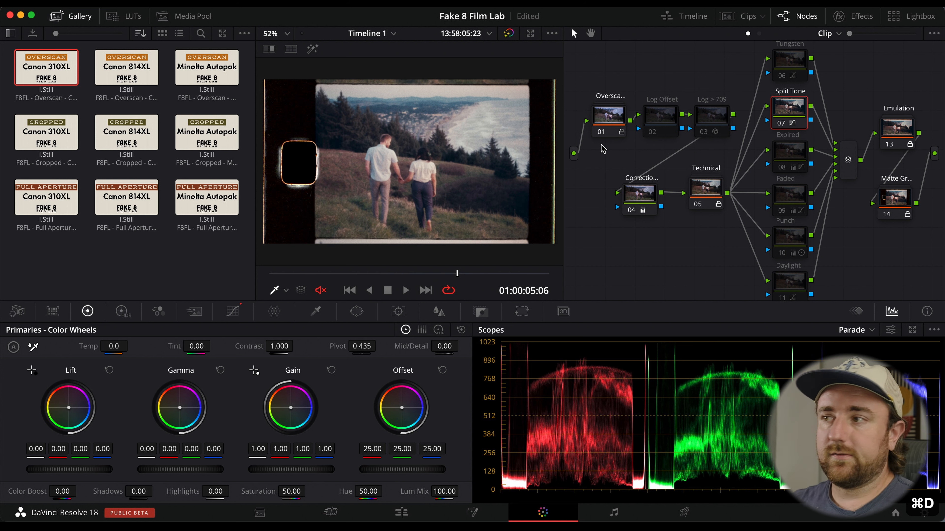
pyautogui.press('super+d')
pyautogui.click(791, 153)
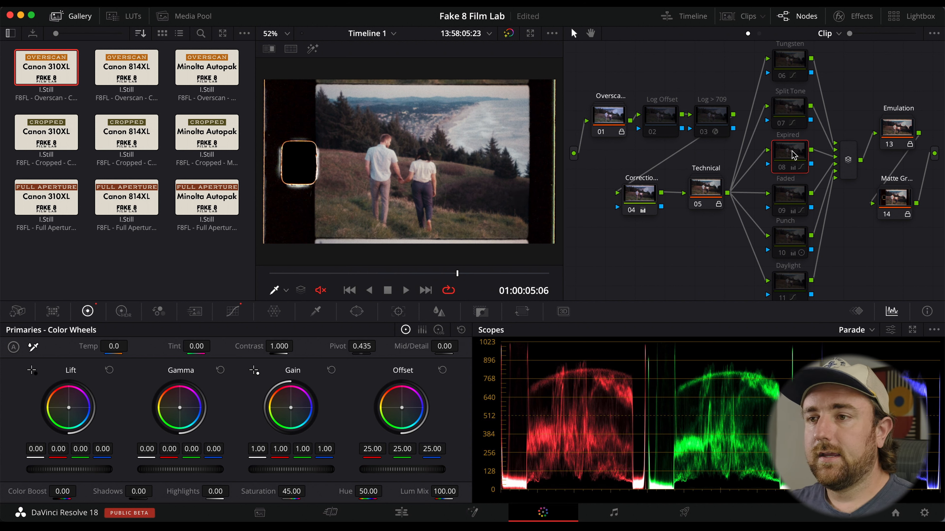
pyautogui.press('super+d')
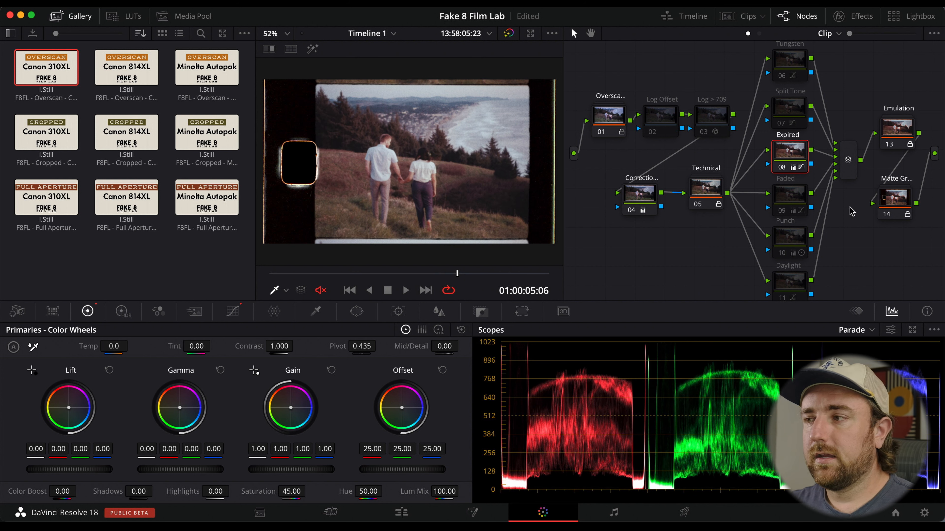
pyautogui.moveTo(803, 204)
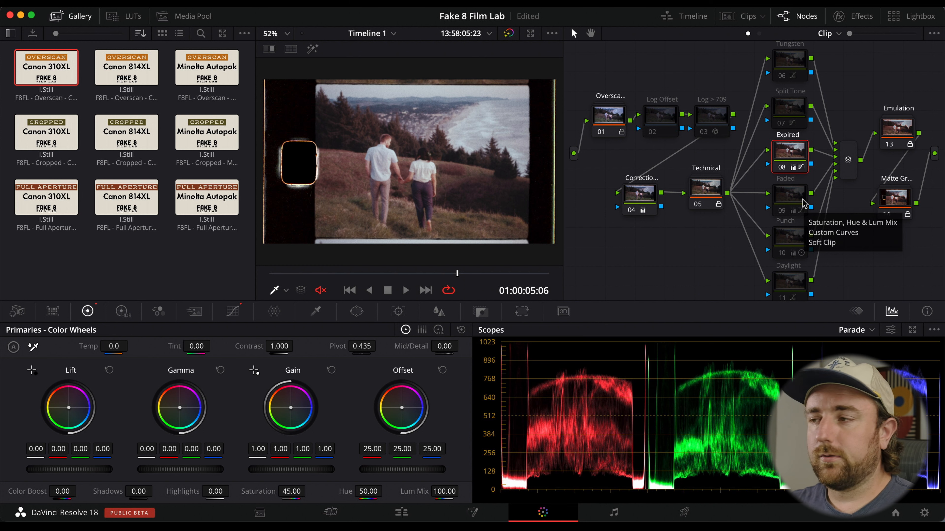
pyautogui.press('super+d')
# - Preview the Faded node 09 and Punch node 10 one at a time, disabling each again
pyautogui.click(796, 197)
pyautogui.press('super+d')
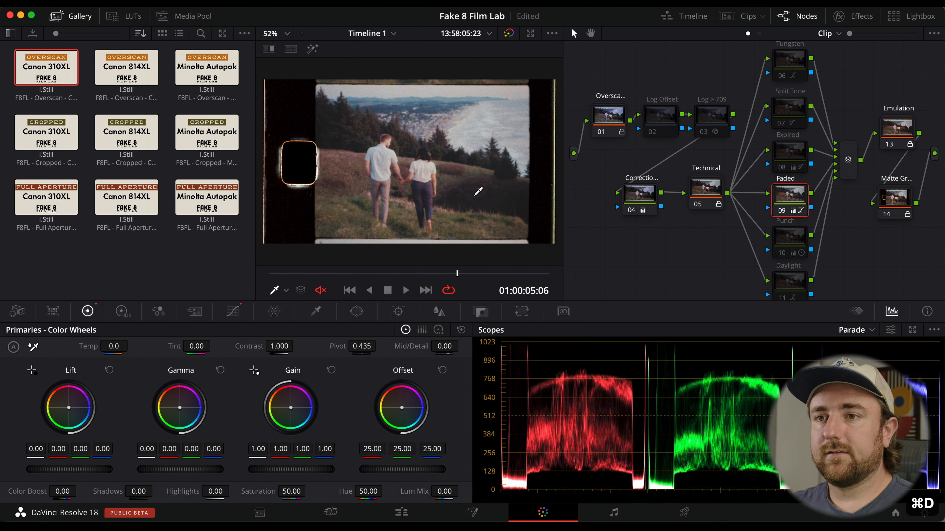
pyautogui.press('super+d')
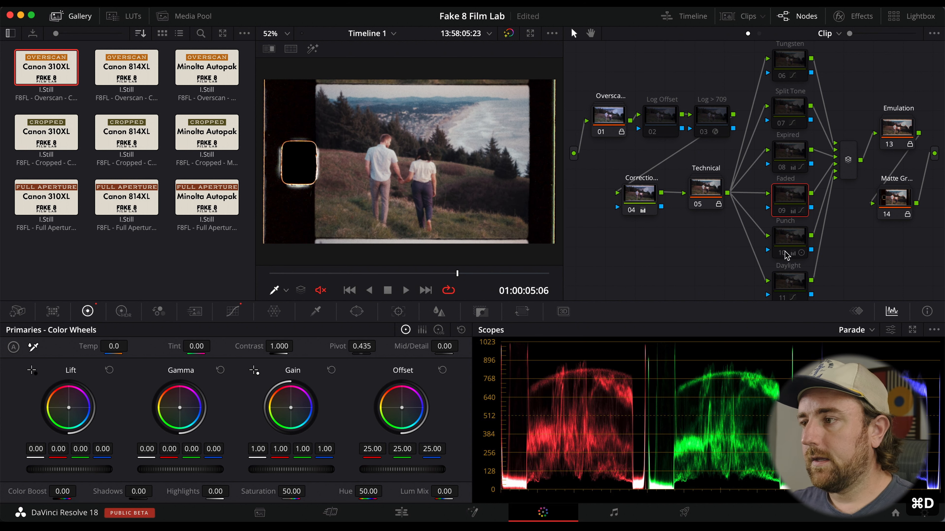
pyautogui.click(790, 241)
pyautogui.press('super+d')
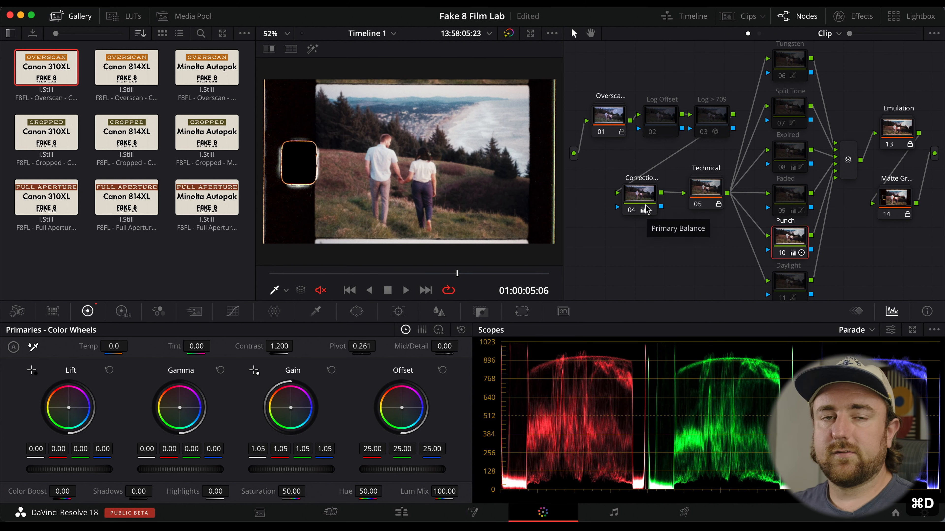
pyautogui.press('super+d')
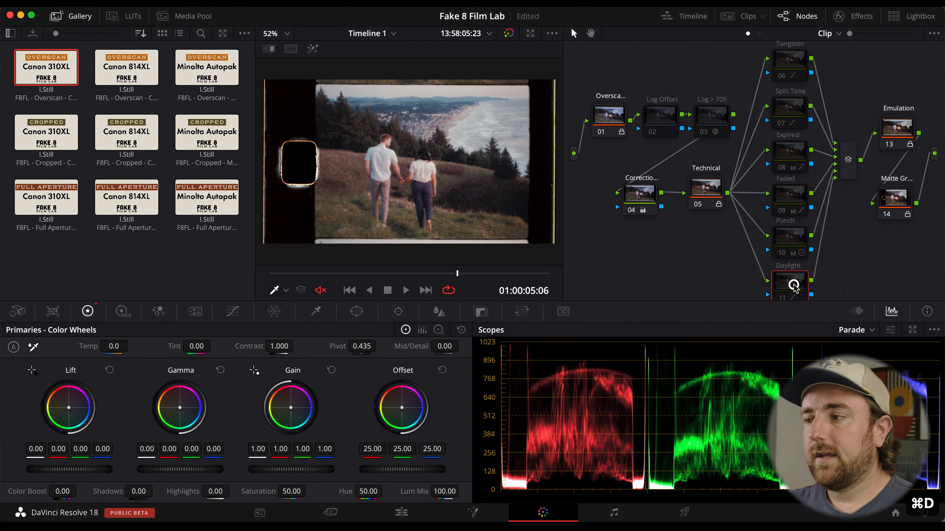
# - Preview the Daylight look node 11 on the shot and disable it again
pyautogui.click(781, 281)
pyautogui.press('super+d')
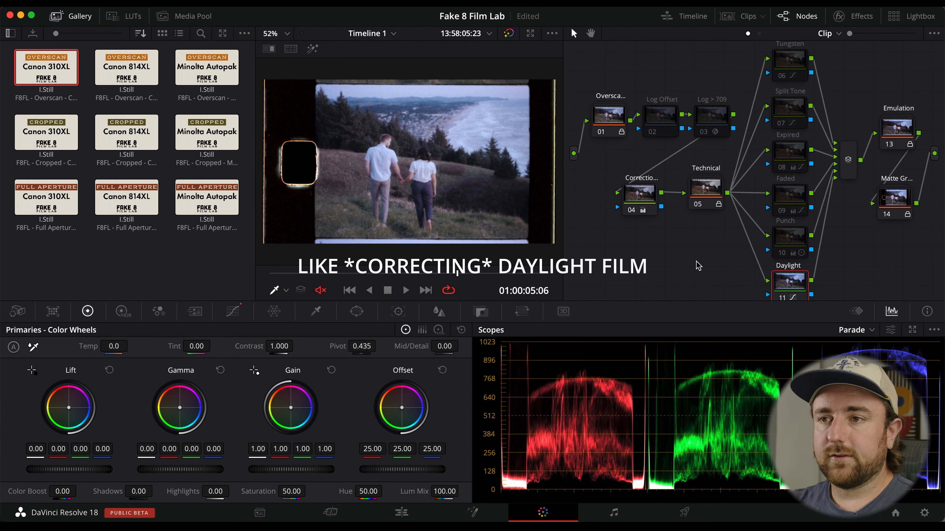
pyautogui.press('super+d')
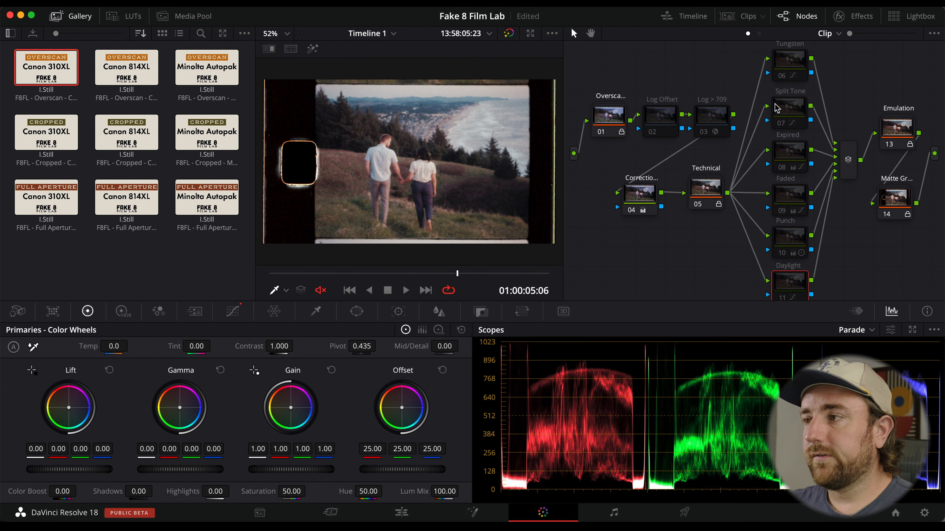
# - Enable the Split Tone node 07 and the Expired node 08 together
pyautogui.click(795, 111)
pyautogui.press('super+d')
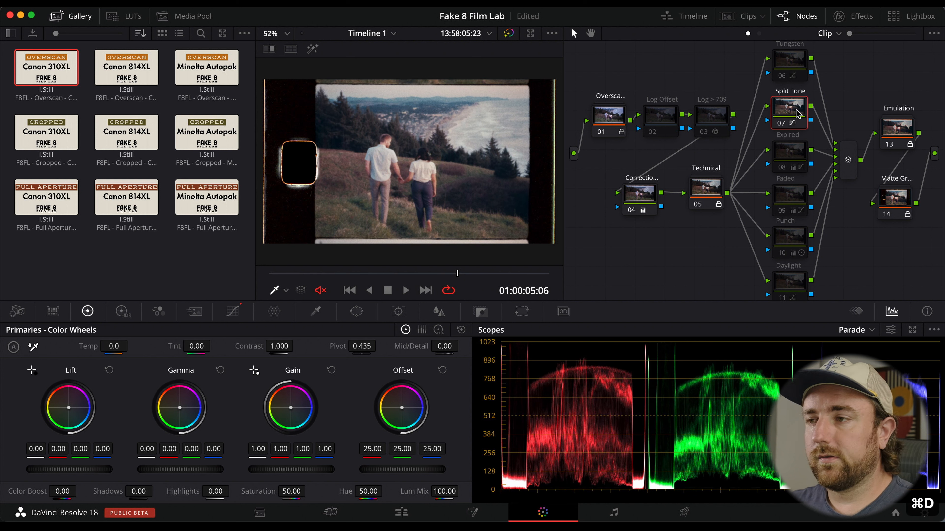
pyautogui.click(794, 155)
pyautogui.press('super+d')
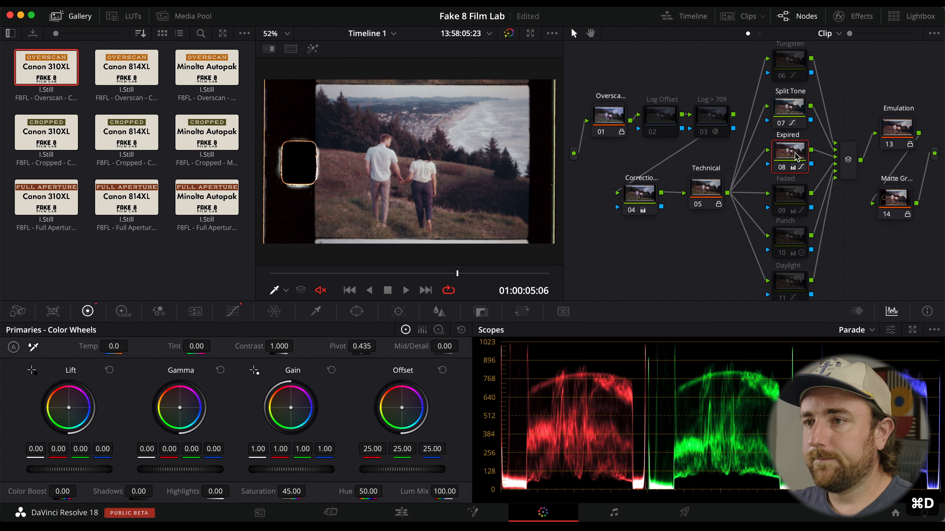
# - Compare the shot with the Split Tone and Expired nodes both disabled and enabled, leaving them enabled
pyautogui.keyDown('super'); pyautogui.click(794, 110); pyautogui.keyUp('super')
pyautogui.press('super+d')
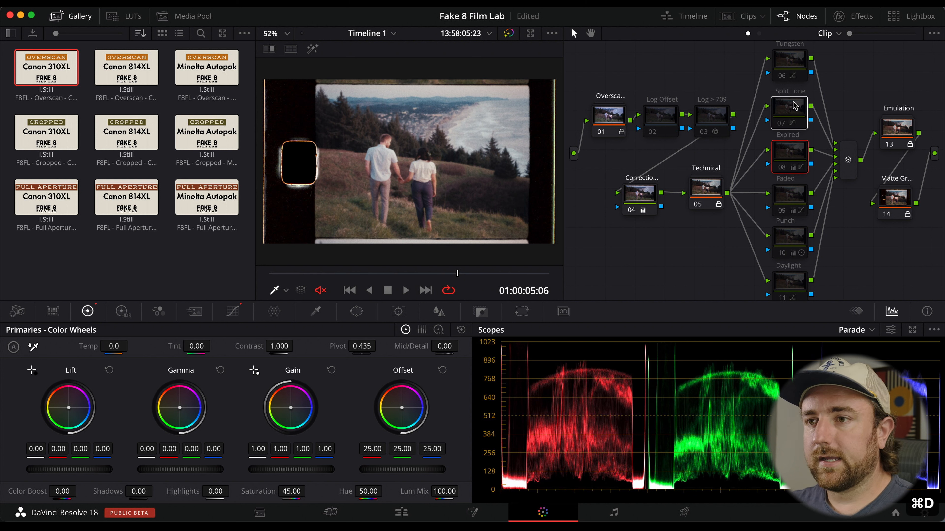
pyautogui.press('super+d')
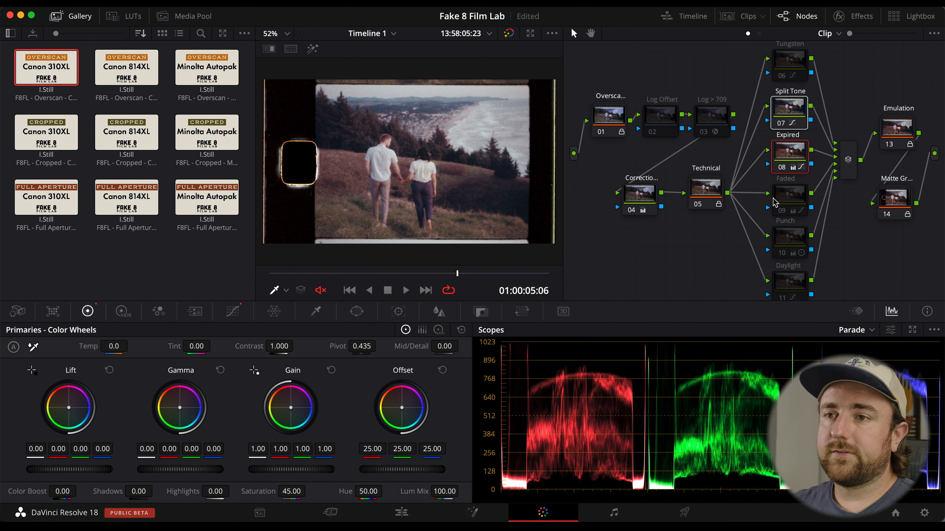
# - Select the Correction node 04 to review its primary adjustments
pyautogui.moveTo(774, 203)
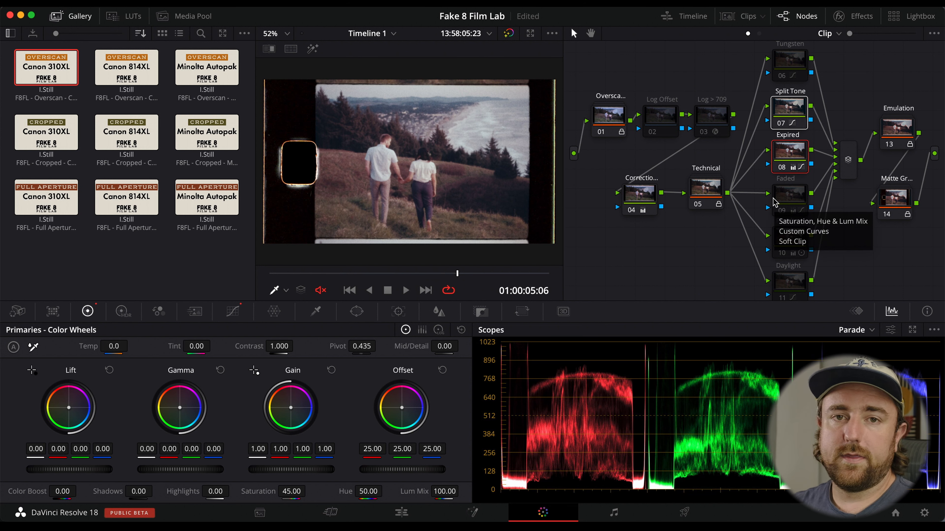
pyautogui.click(632, 197)
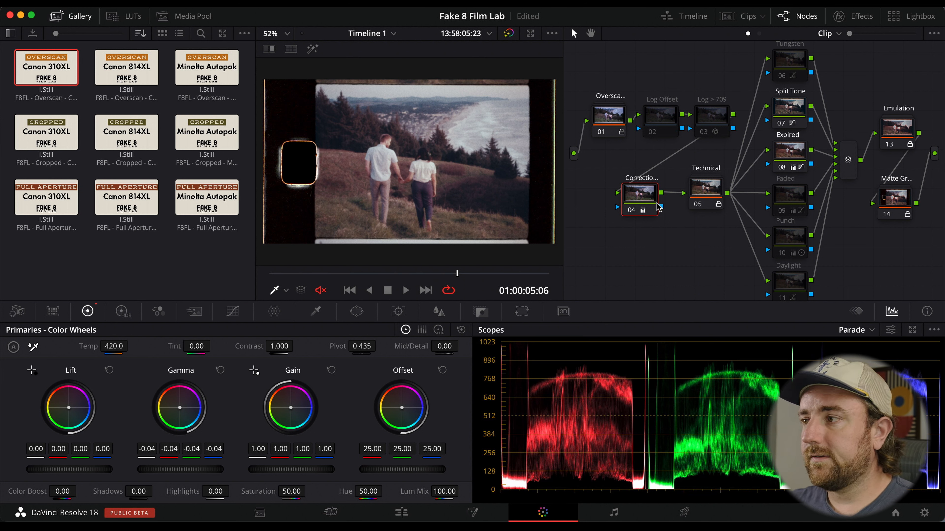
pyautogui.moveTo(659, 207)
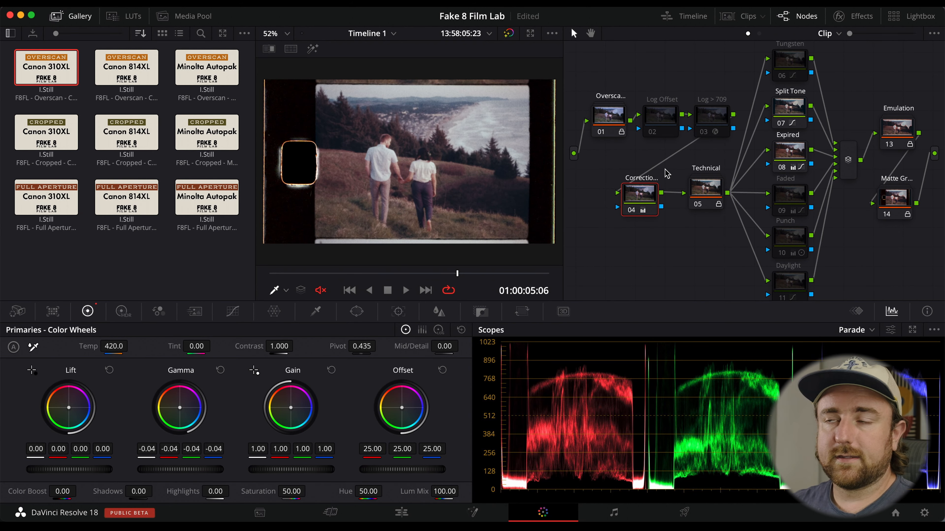
pyautogui.scroll(2, 636, 97)
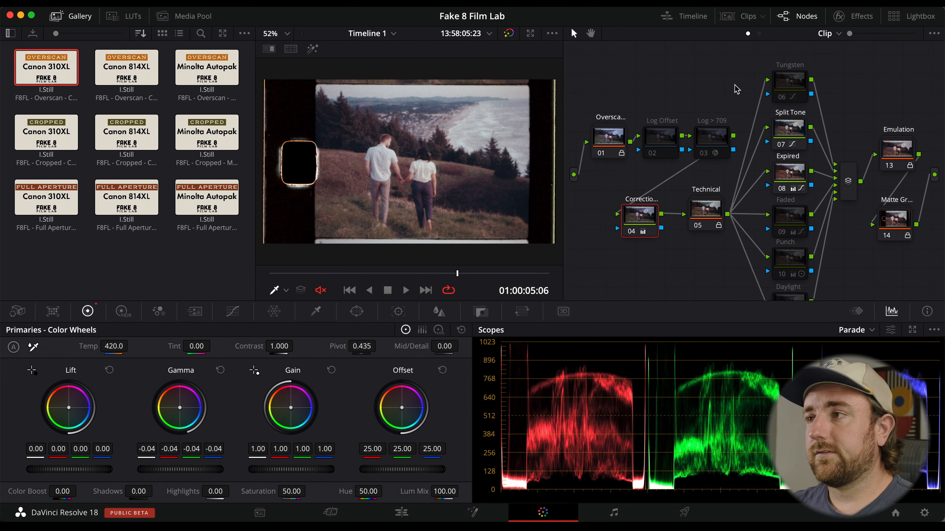
# - Apply the first clip's grade to the umbrella clip 02 and hide the clip thumbnails
pyautogui.click(741, 17)
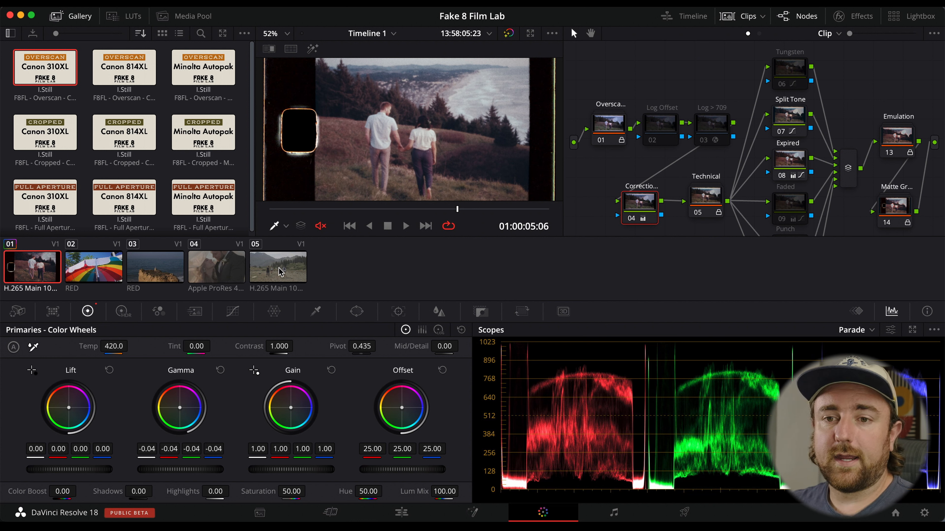
pyautogui.click(86, 266)
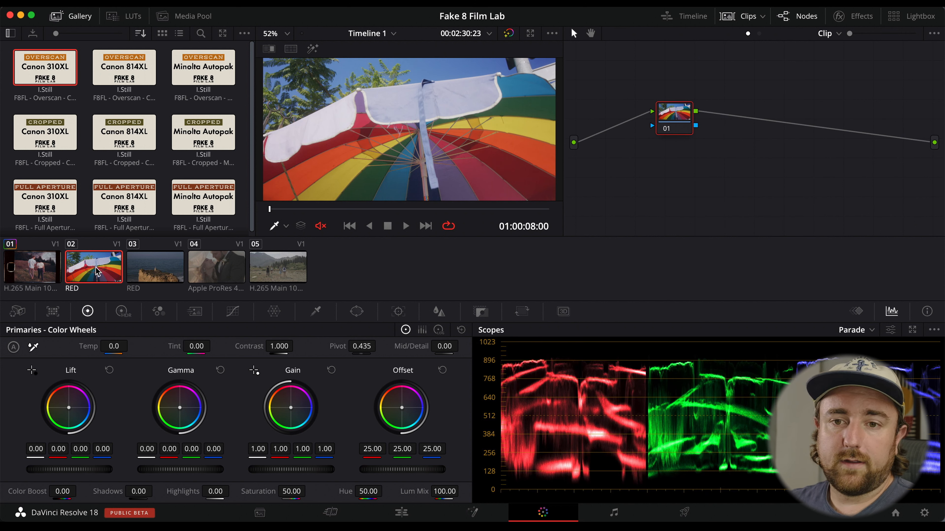
pyautogui.rightClick(37, 272)
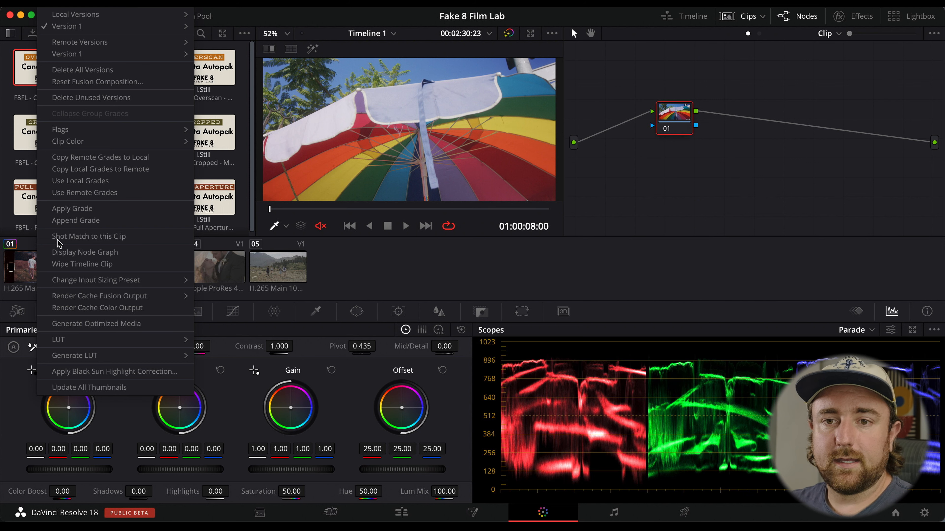
pyautogui.click(84, 209)
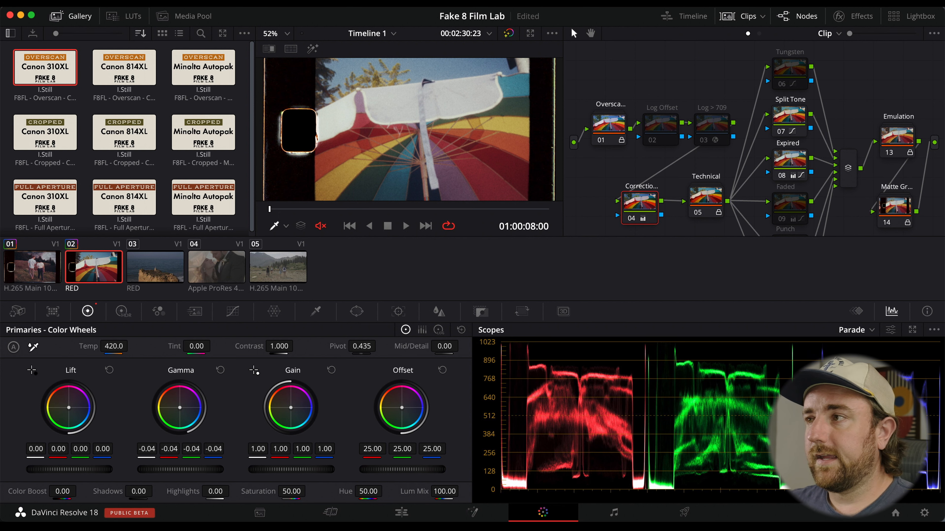
pyautogui.click(742, 16)
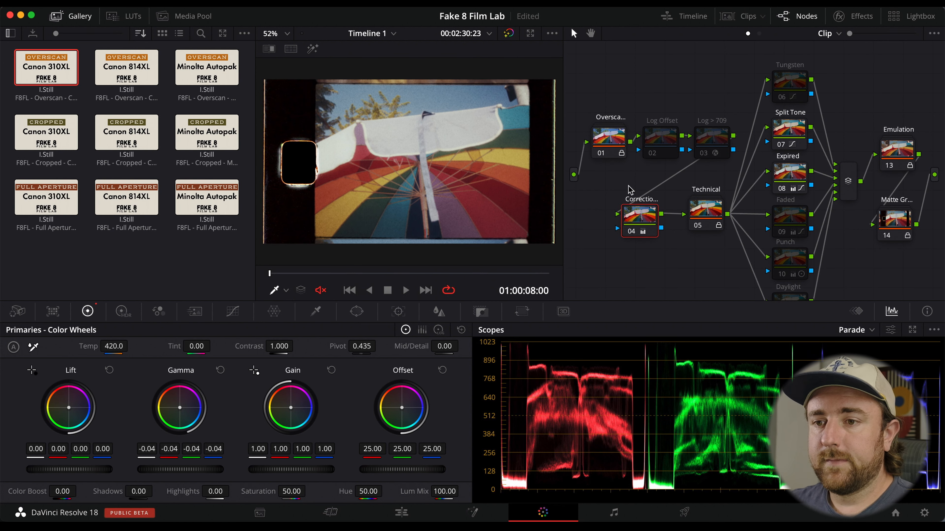
# - Play and scrub the umbrella clip to 01:00:12:16 and enable its Tungsten look node 06
pyautogui.moveTo(306, 275)
pyautogui.mouseDown()
pyautogui.moveTo(316, 275)
pyautogui.moveTo(293, 277)
pyautogui.mouseUp()
pyautogui.press('space')
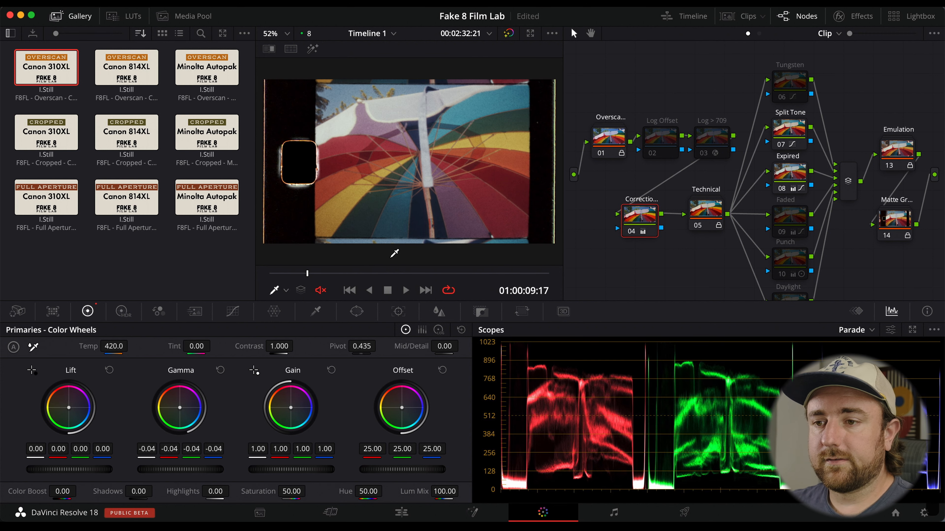
pyautogui.moveTo(385, 274); pyautogui.dragTo(365, 273)
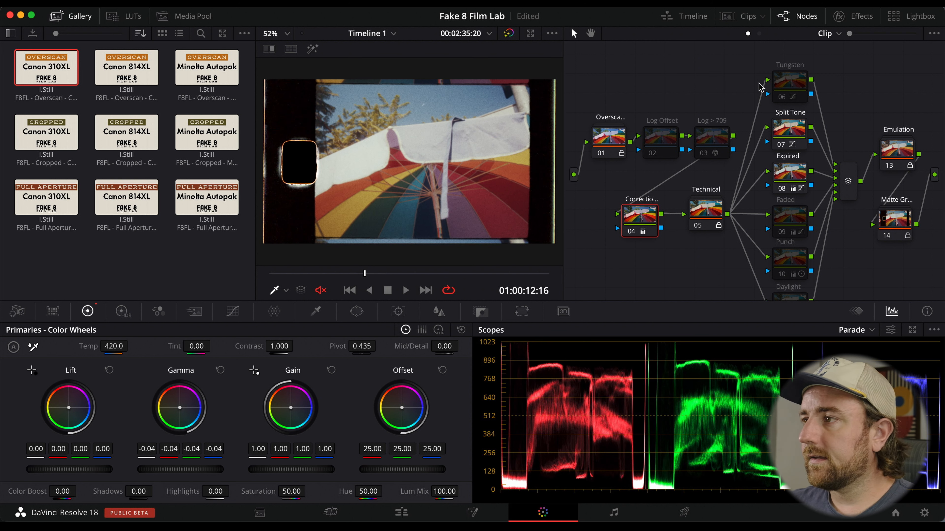
pyautogui.click(778, 81)
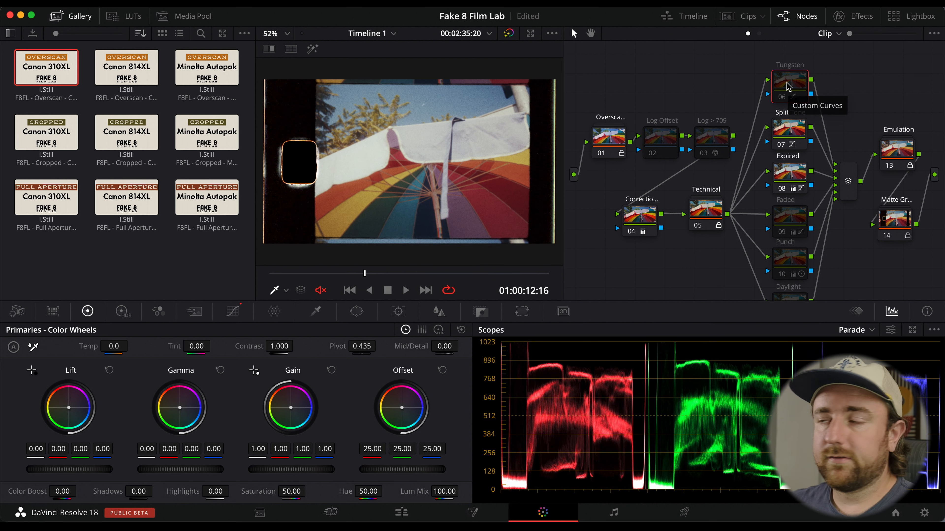
pyautogui.press('super+d')
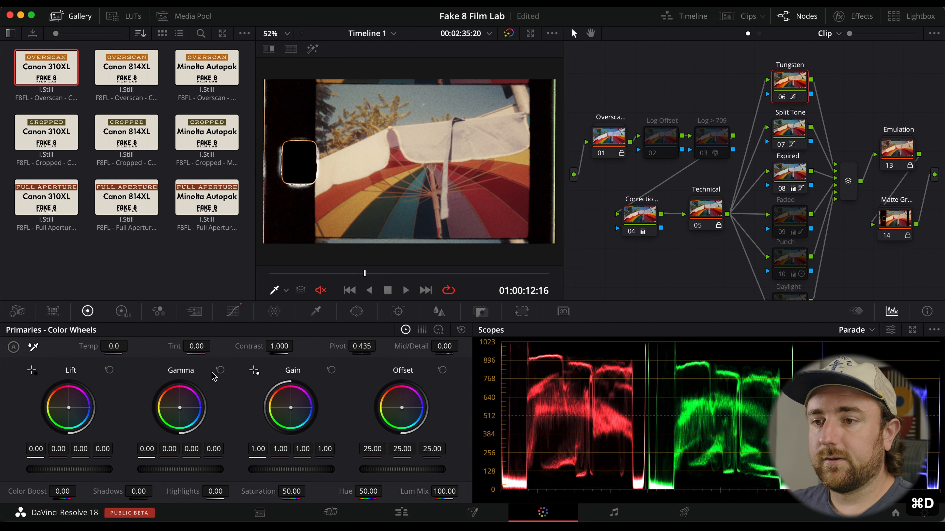
# - Play the umbrella clip from several points to review the look, leaving the playhead at 01:00:12:05
pyautogui.click(301, 274)
pyautogui.press('space')
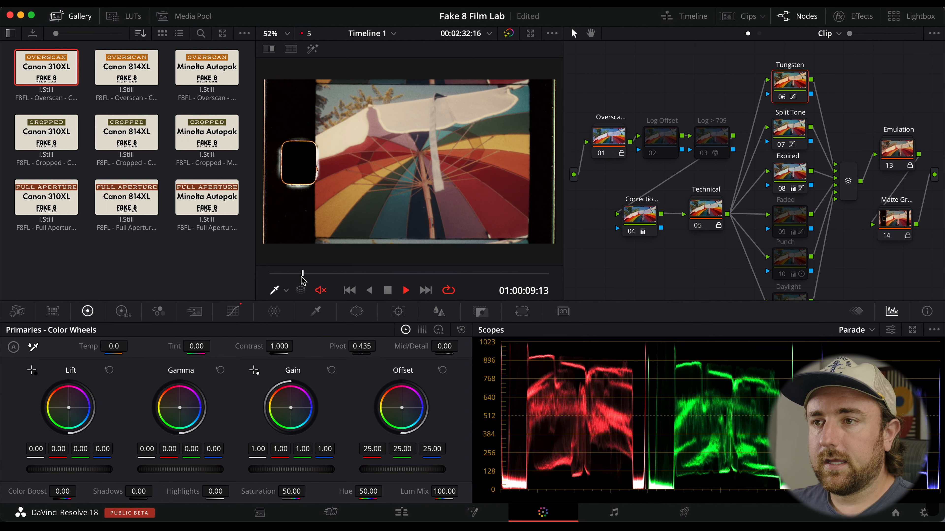
pyautogui.click(438, 274)
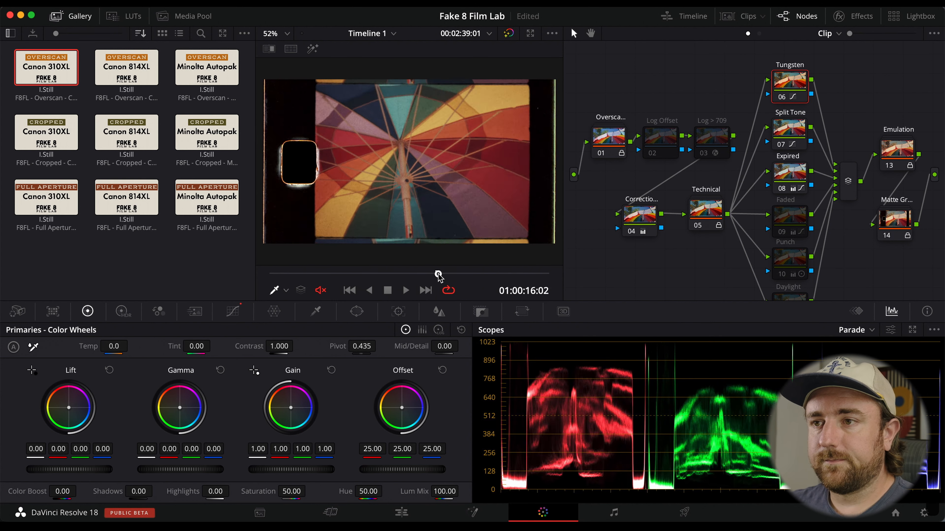
pyautogui.press('space')
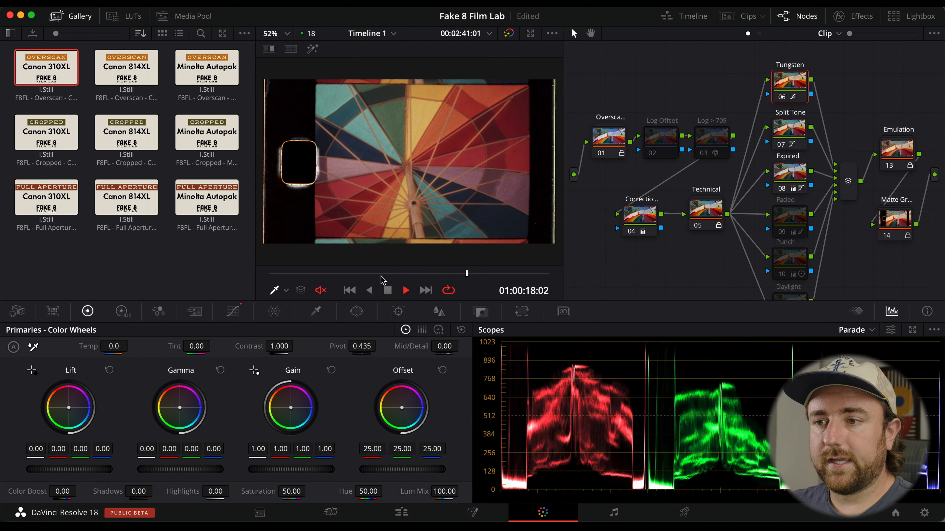
pyautogui.click(327, 272)
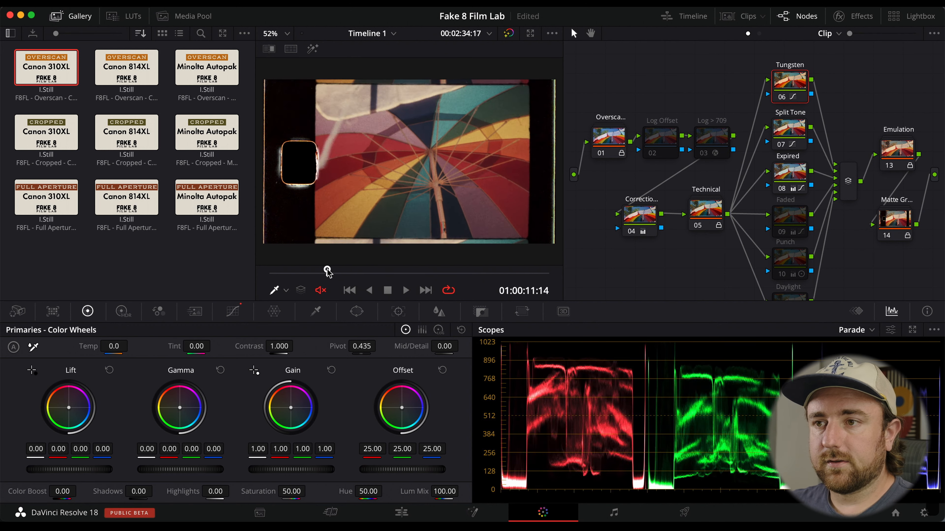
pyautogui.moveTo(327, 272); pyautogui.dragTo(353, 272)
# - Apply the first clip's grade to the ocean rock clip 03
pyautogui.click(737, 17)
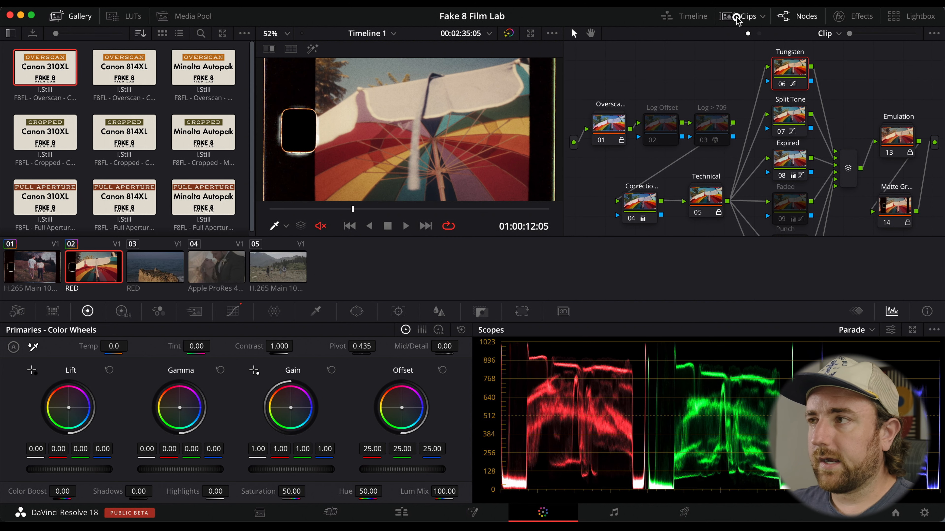
pyautogui.click(171, 267)
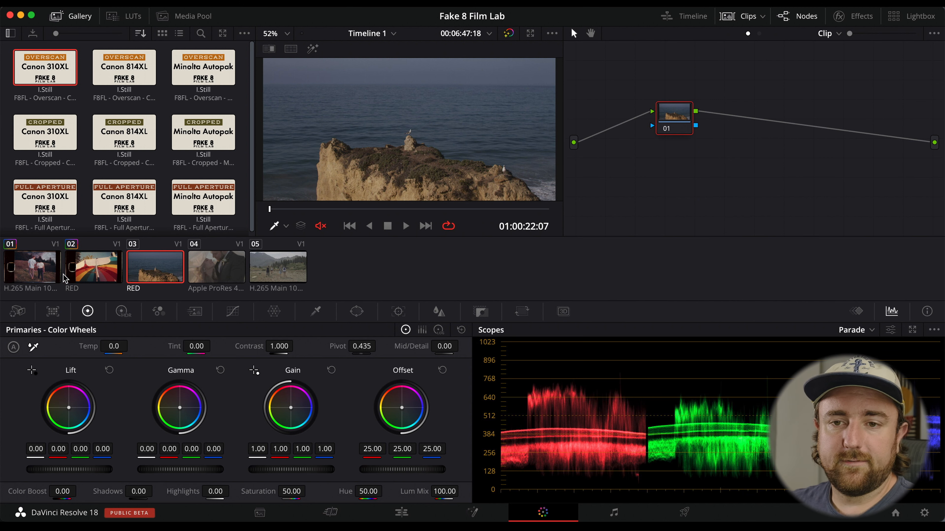
pyautogui.rightClick(47, 273)
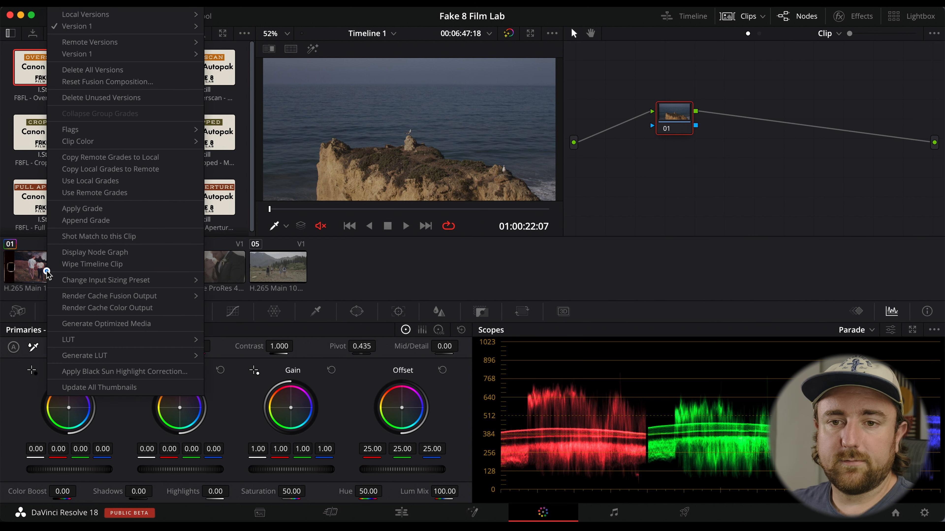
pyautogui.click(82, 209)
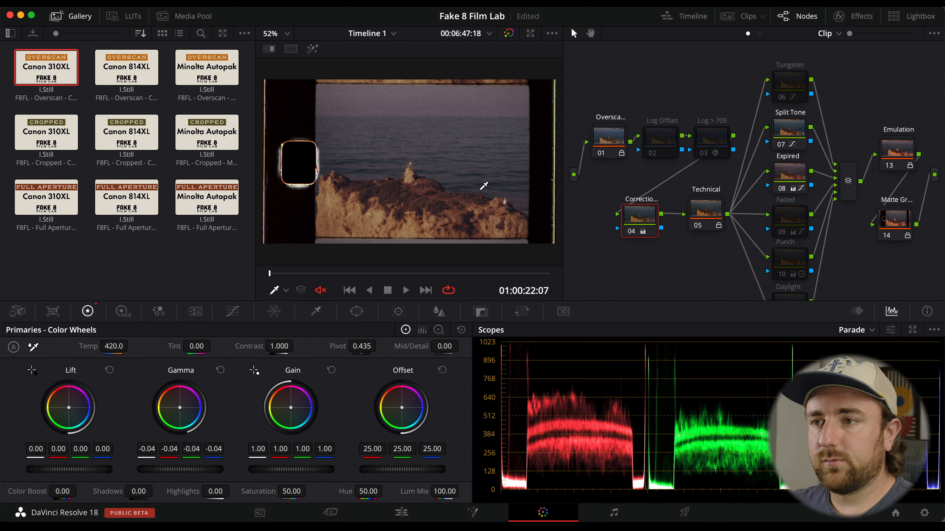
# - Reset the Correction node 04 and apply the Overscan Minolta Autopak still's grade to the ocean rock clip
pyautogui.rightClick(635, 214)
pyautogui.click(667, 223)
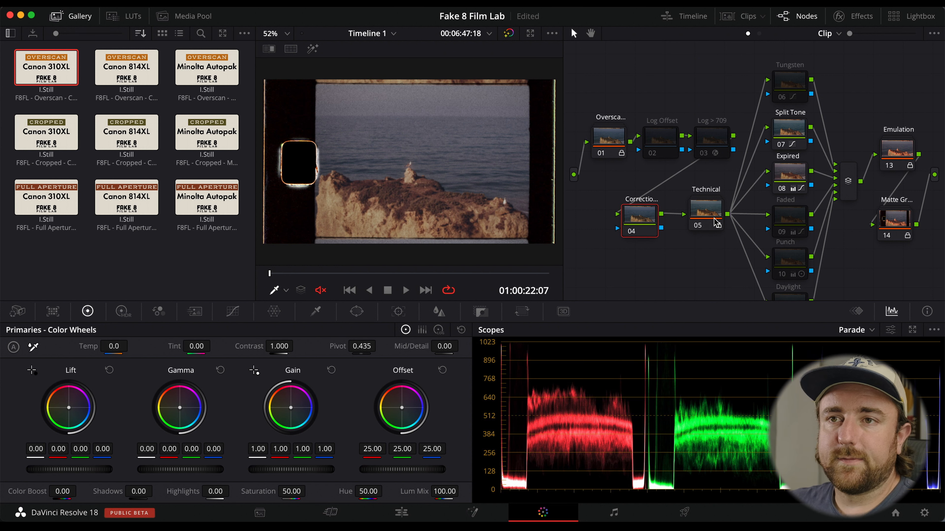
pyautogui.rightClick(213, 73)
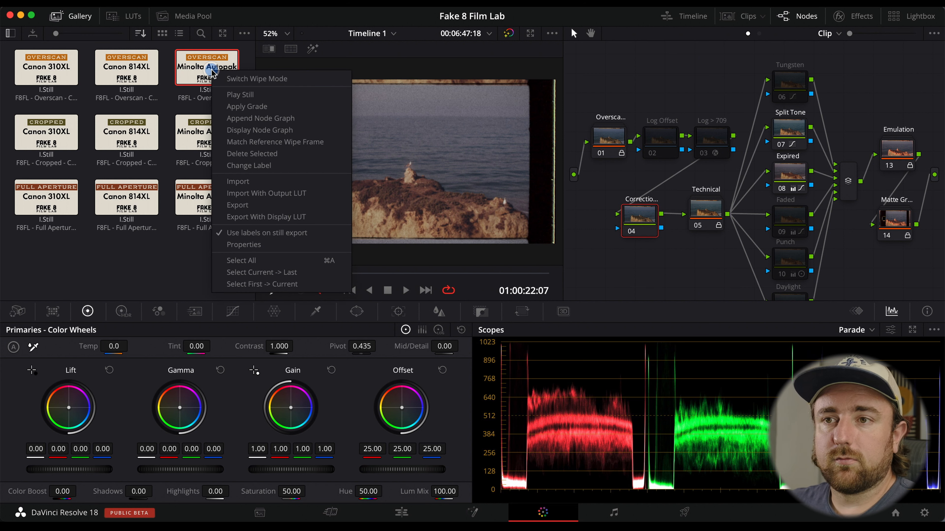
pyautogui.click(277, 108)
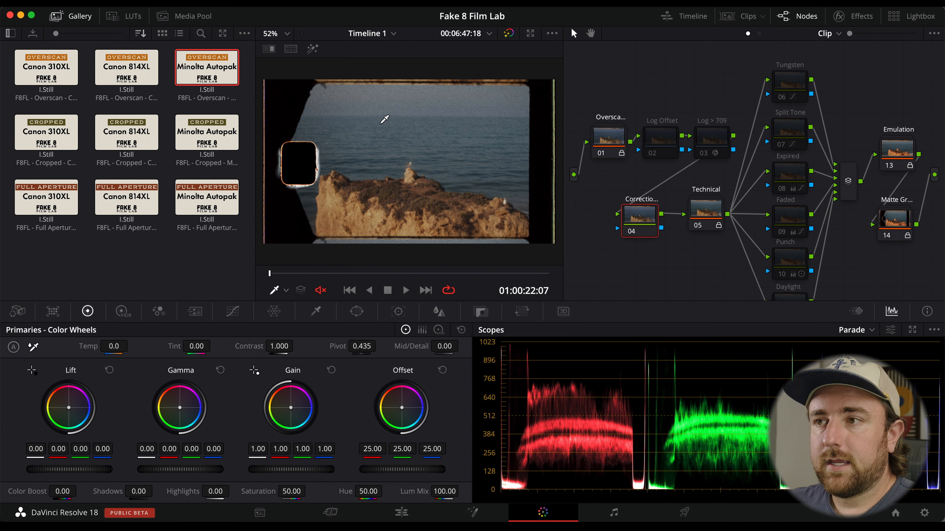
# - Play the ocean rock clip to 01:00:35:06 and compare the frame with all grades bypassed and restored
pyautogui.click(328, 273)
pyautogui.press('space')
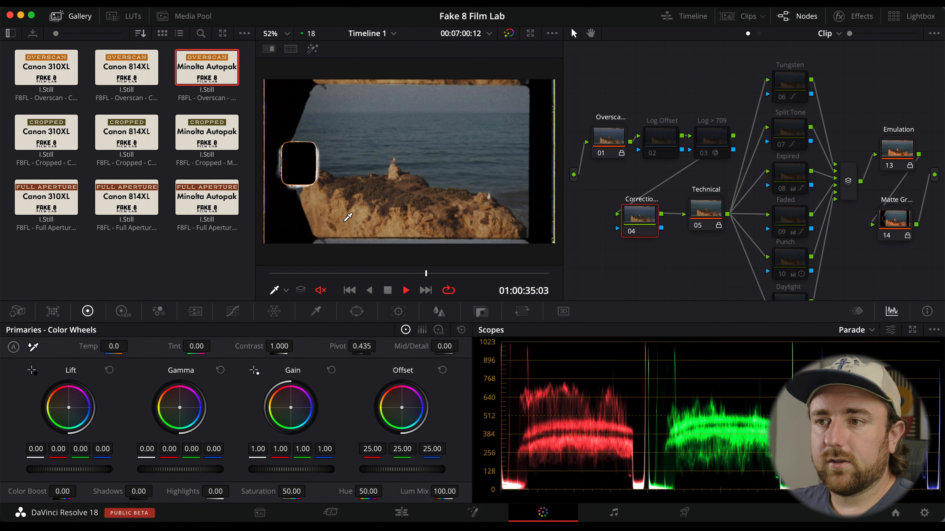
pyautogui.press('space')
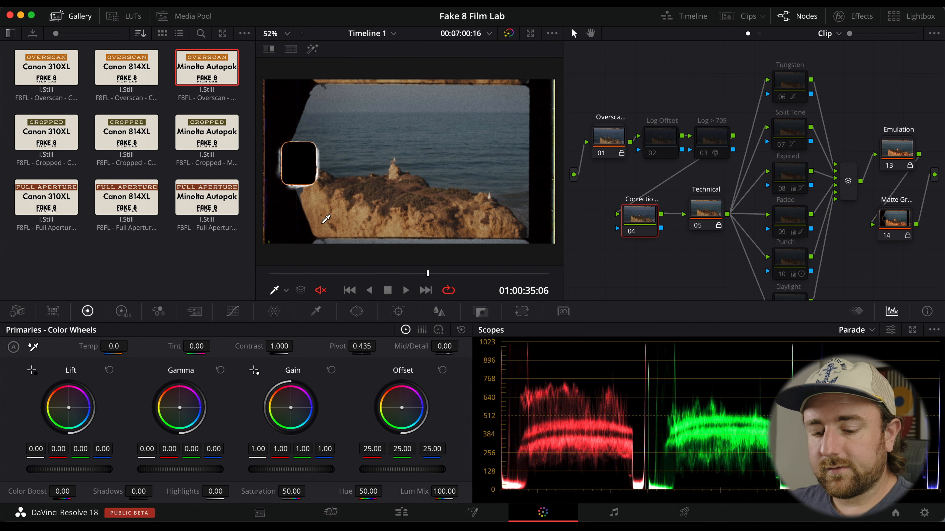
pyautogui.hotkey('shift', 'd')
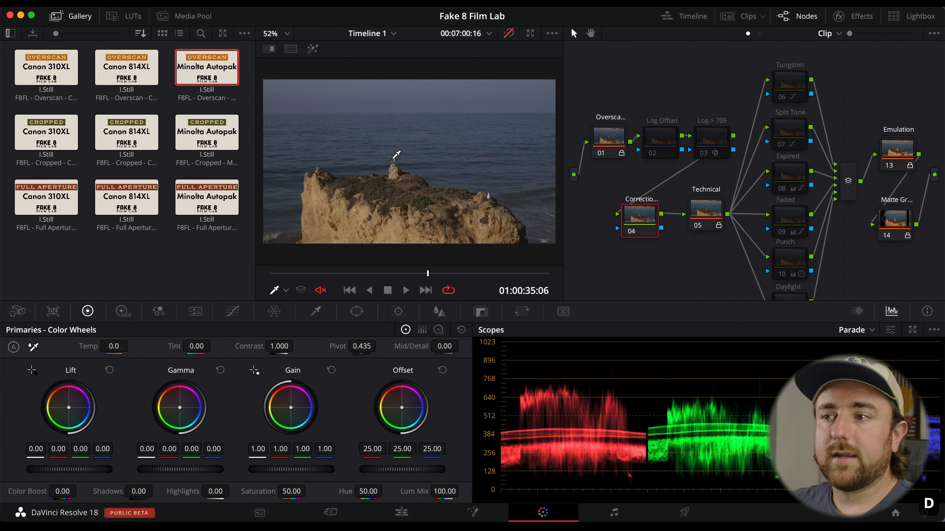
pyautogui.hotkey('shift', 'd')
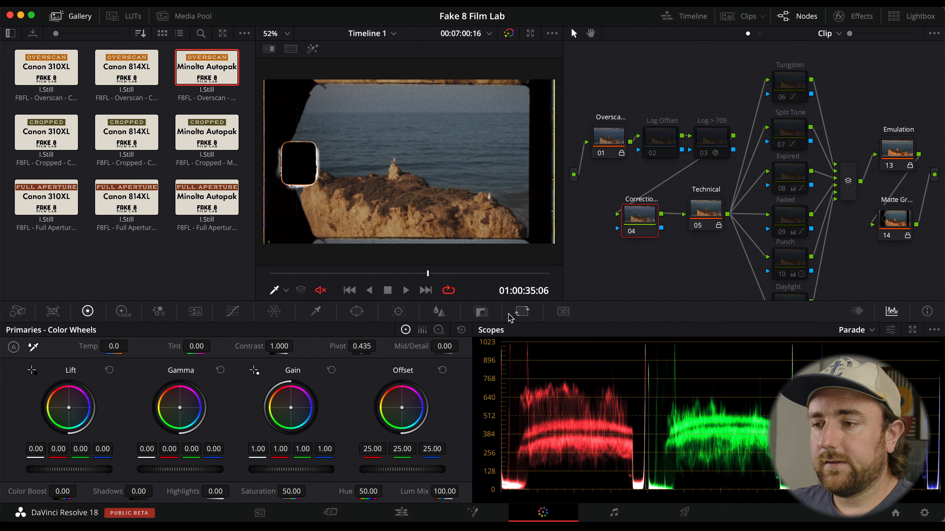
# - Set the ocean rock clip's input sizing pan to 84.500 and play the clip to check the framing
pyautogui.click(520, 311)
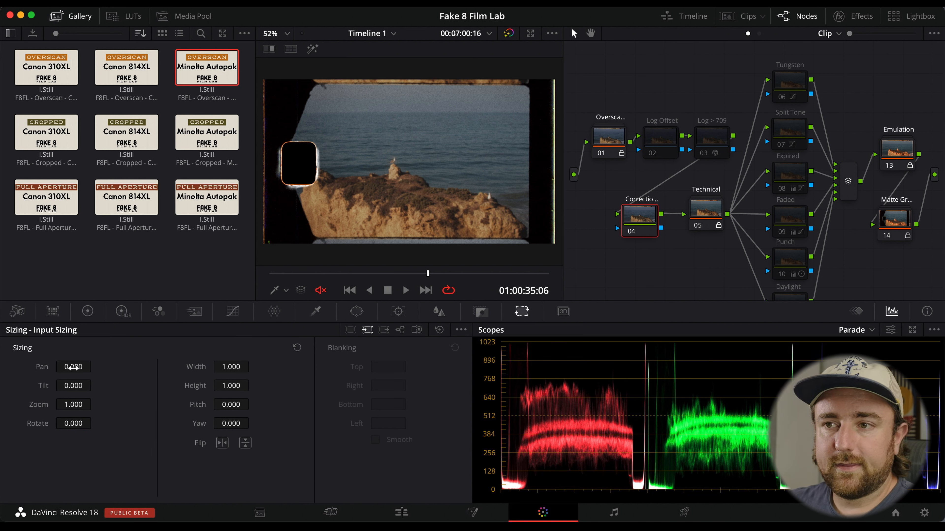
pyautogui.moveTo(73, 367); pyautogui.dragTo(371, 370)
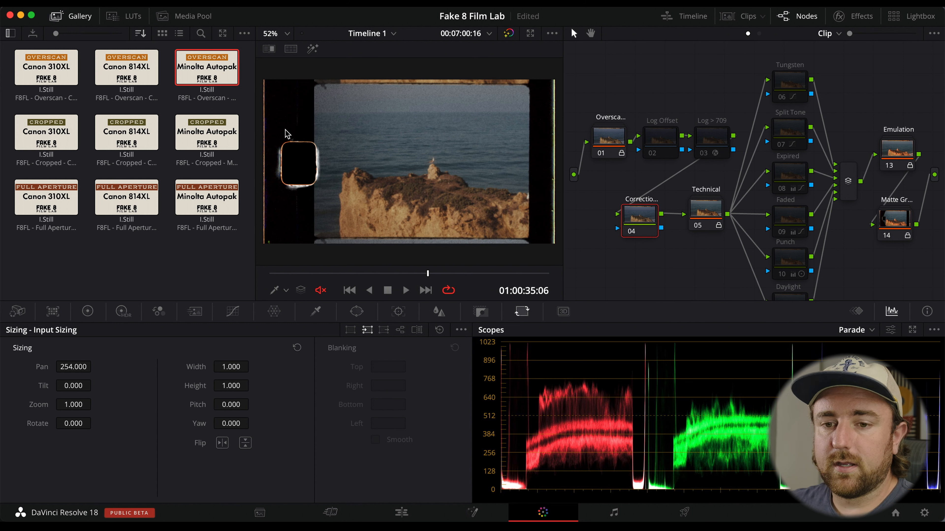
pyautogui.moveTo(79, 365); pyautogui.dragTo(1, 366)
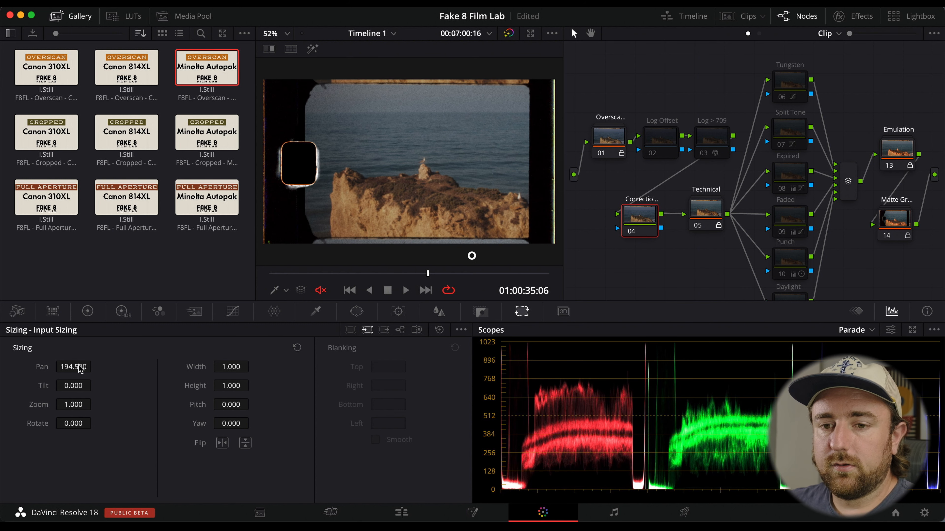
pyautogui.moveTo(82, 366); pyautogui.dragTo(441, 259)
pyautogui.moveTo(73, 366); pyautogui.dragTo(70, 366)
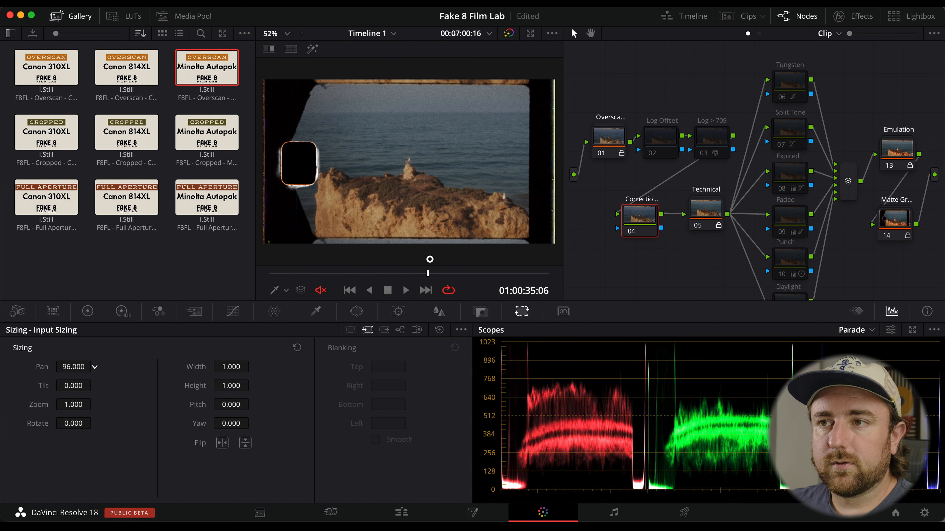
pyautogui.moveTo(70, 367); pyautogui.dragTo(54, 367)
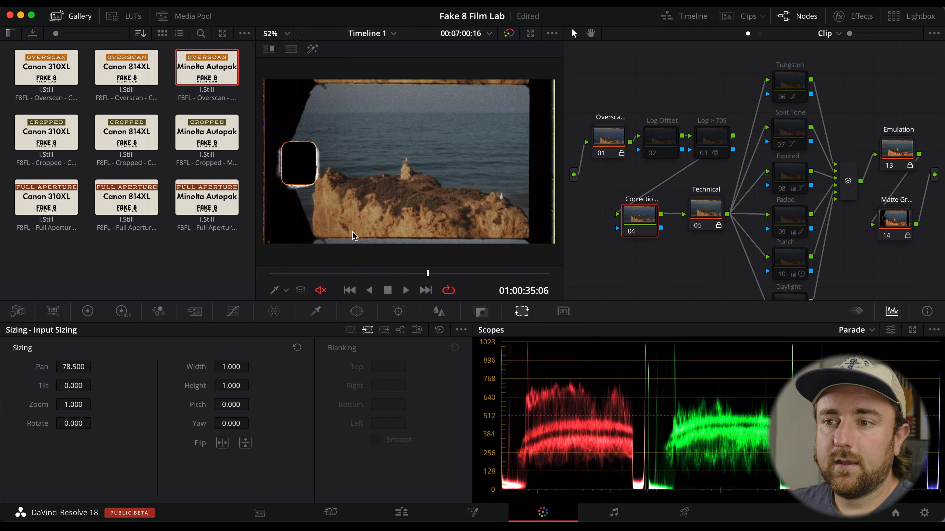
pyautogui.moveTo(63, 367)
pyautogui.mouseDown()
pyautogui.moveTo(93, 367)
pyautogui.moveTo(71, 373)
pyautogui.mouseUp()
pyautogui.moveTo(426, 274); pyautogui.dragTo(360, 274)
pyautogui.press('space')
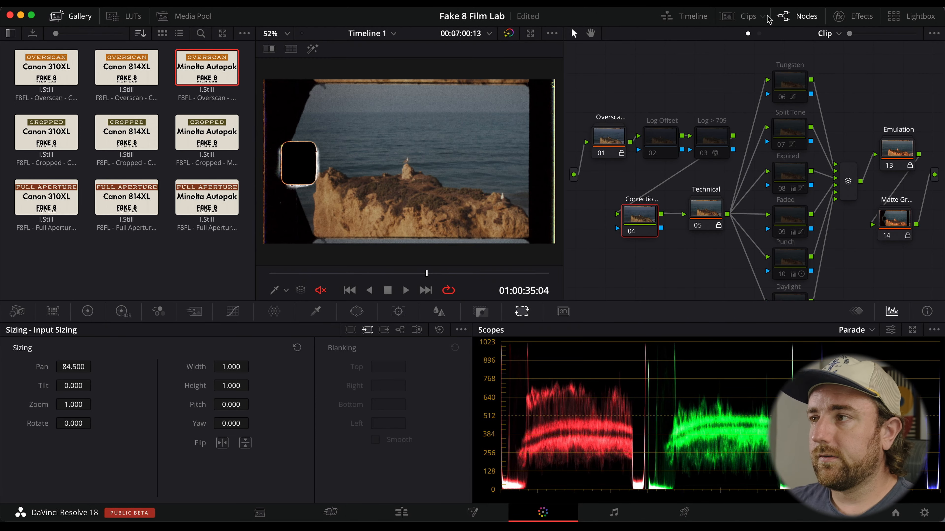
# - Open the wedding clip 04 at 01:01:07:07 and apply the Overscan Canon 310XL still's grade to it
pyautogui.click(744, 16)
pyautogui.click(214, 274)
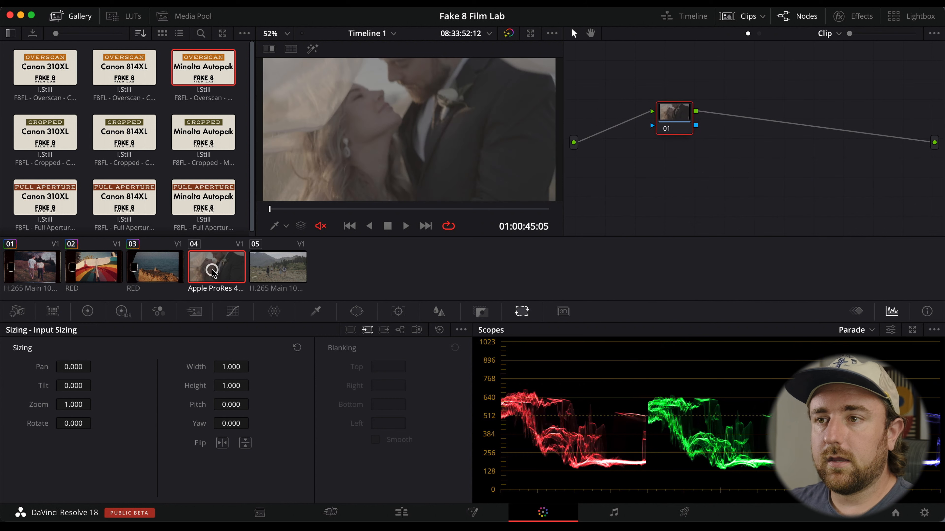
pyautogui.moveTo(333, 209); pyautogui.dragTo(377, 209)
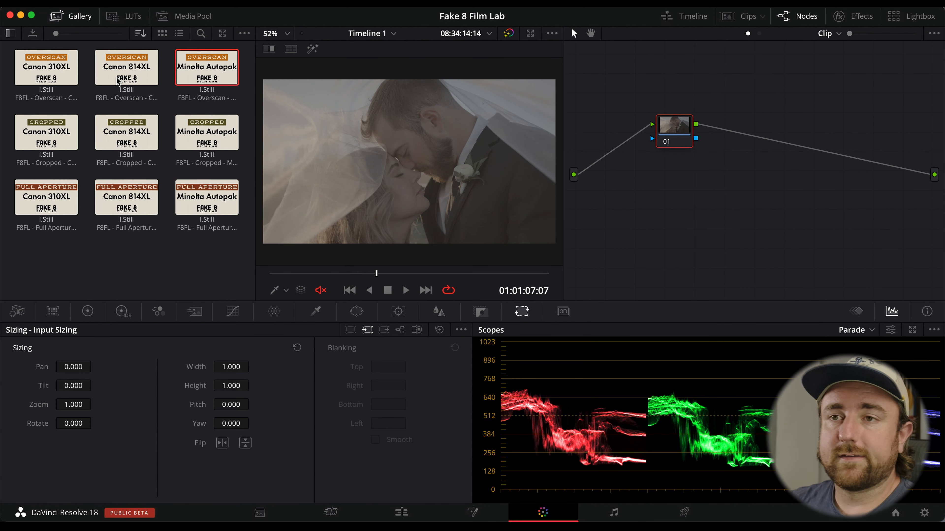
pyautogui.click(36, 68)
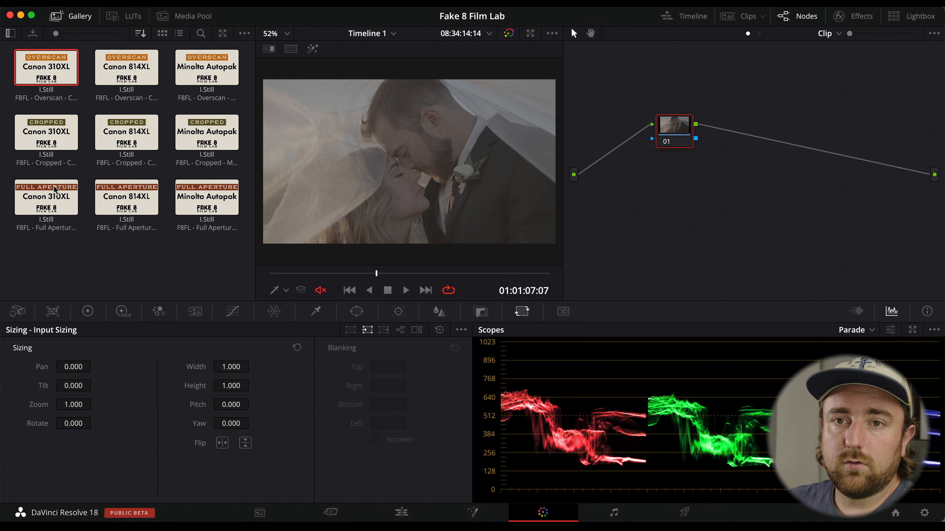
pyautogui.rightClick(53, 65)
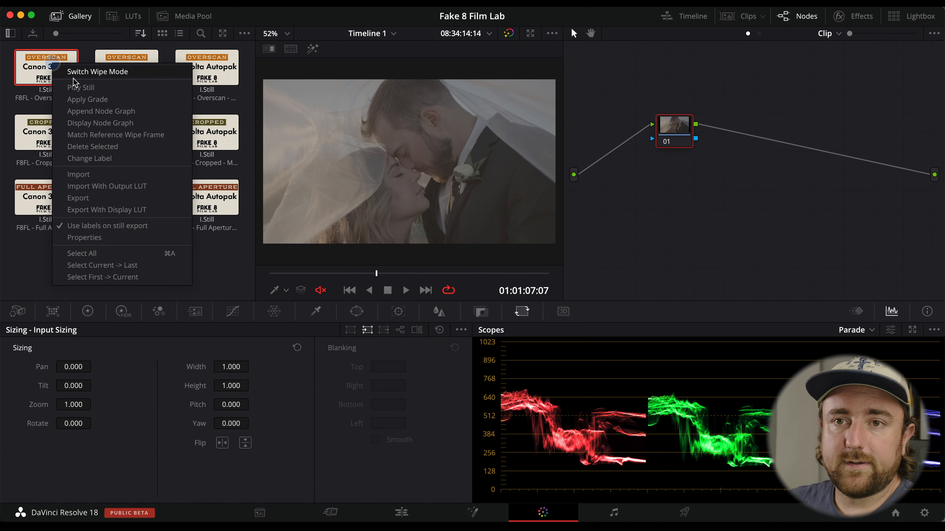
pyautogui.click(123, 98)
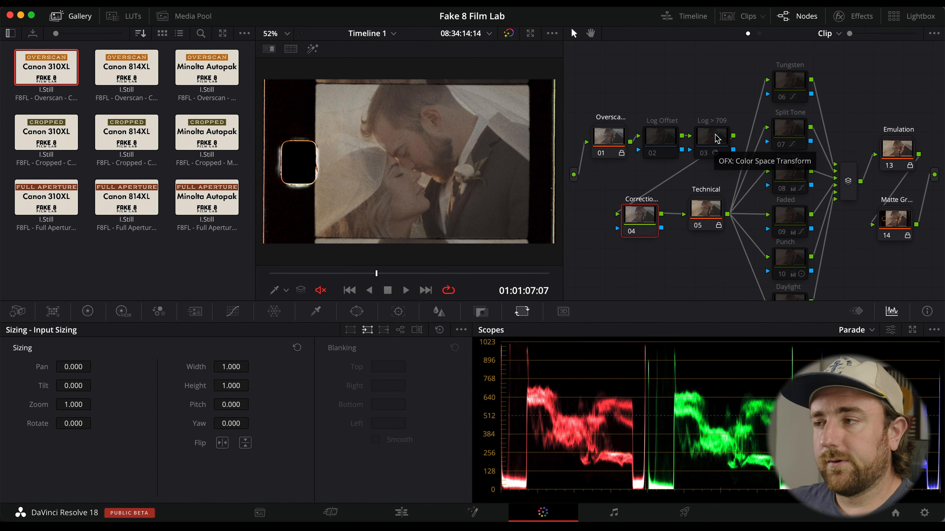
# - Enable the Log > 709 node 03 and set its Color Space Transform input color space to Blackmagic Design Wide Gamut Gen 4 / 5
pyautogui.click(718, 139)
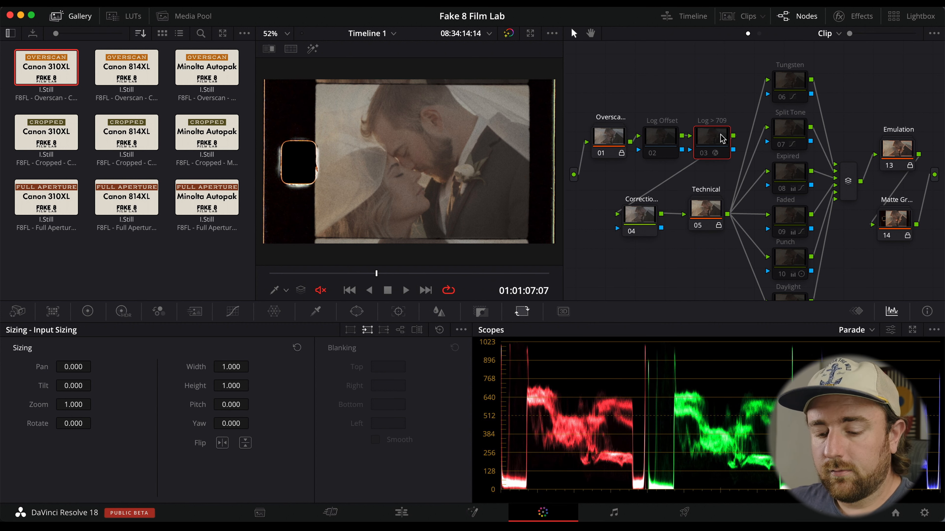
pyautogui.press('super+d')
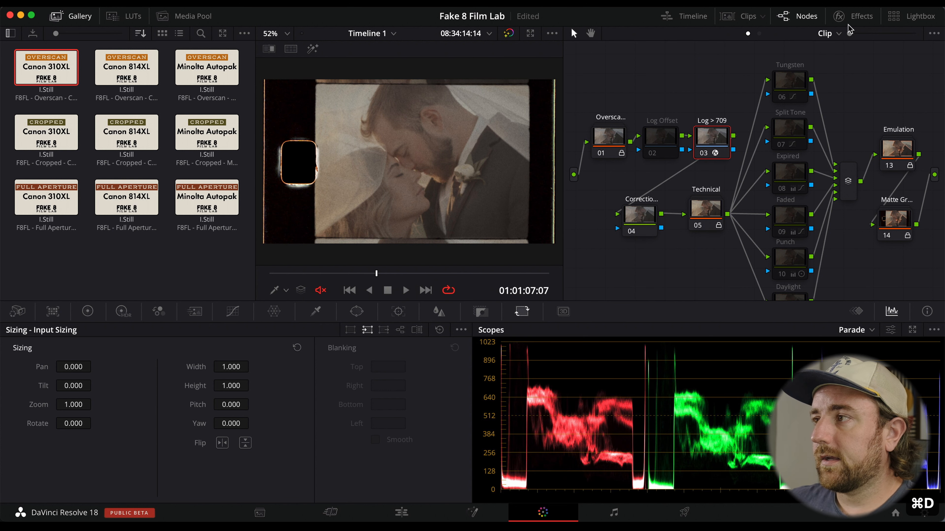
pyautogui.click(856, 17)
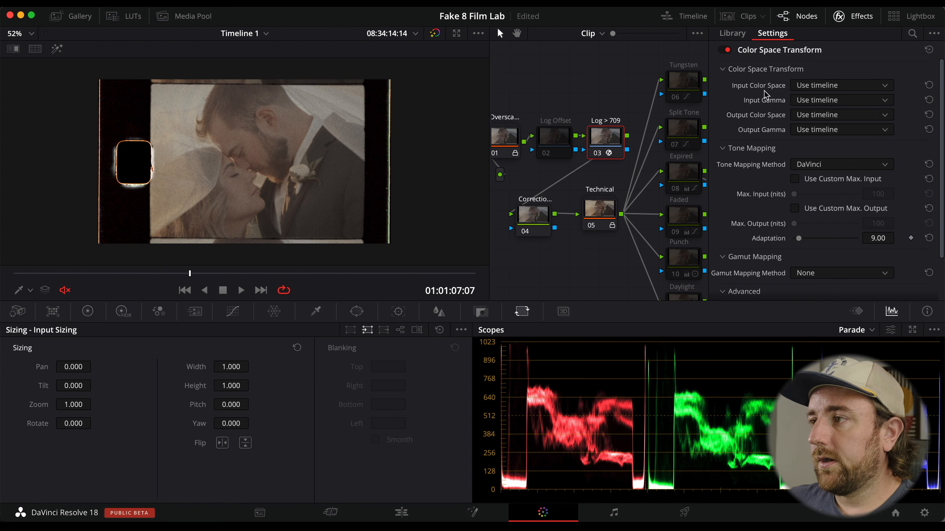
pyautogui.click(856, 87)
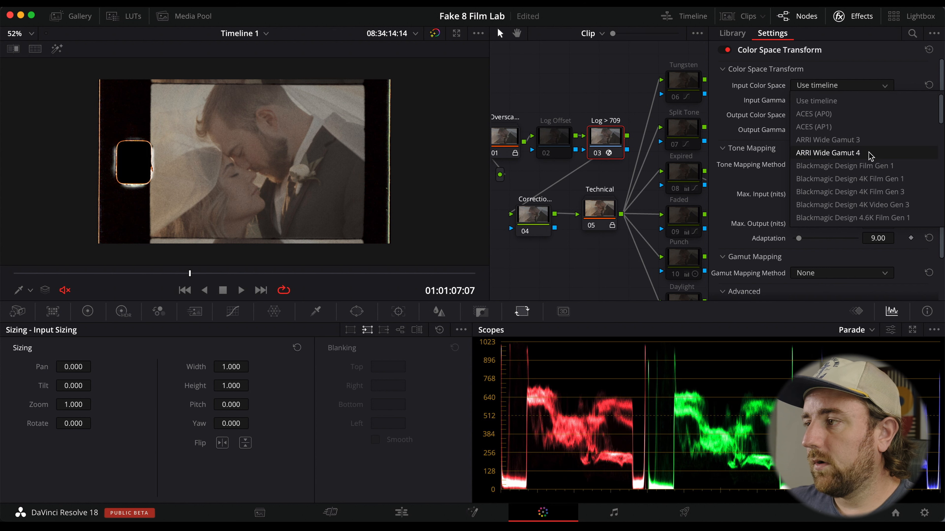
pyautogui.scroll(-5, 870, 156)
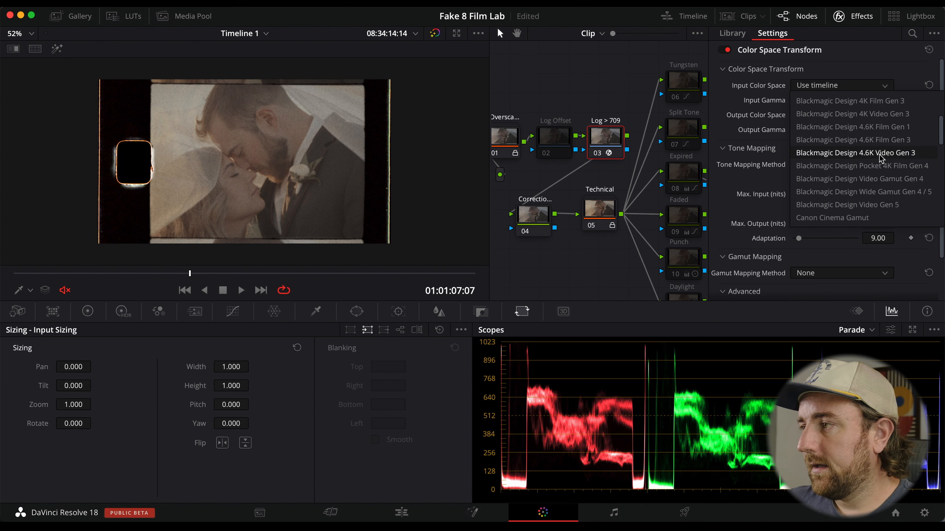
pyautogui.click(915, 192)
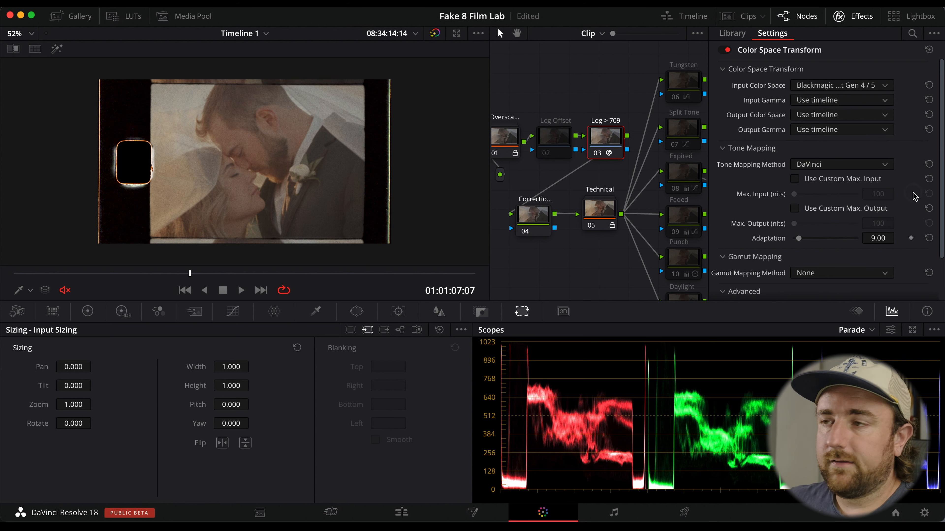
# - Set the Color Space Transform's input gamma to Blackmagic Design Pocket 6K Film Gen 4 and close the effect settings
pyautogui.click(807, 112)
pyautogui.scroll(-4, 838, 201)
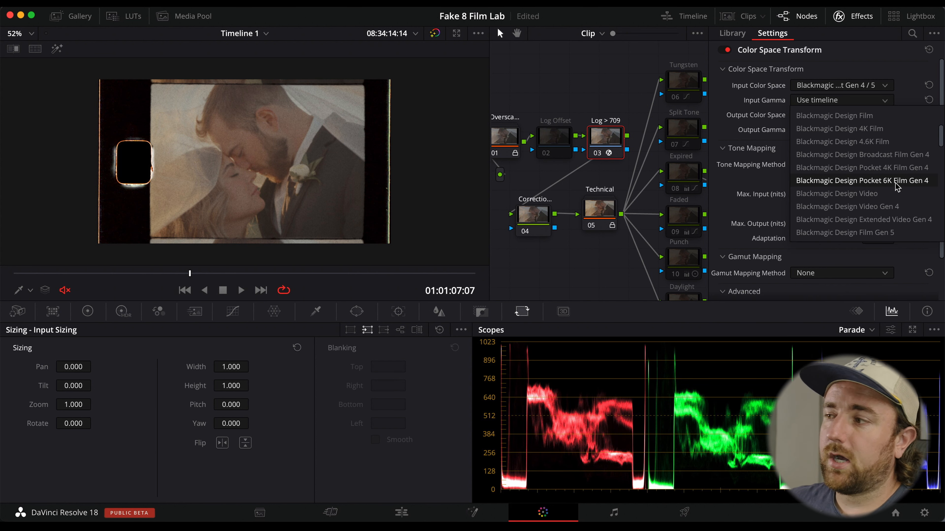
pyautogui.click(912, 181)
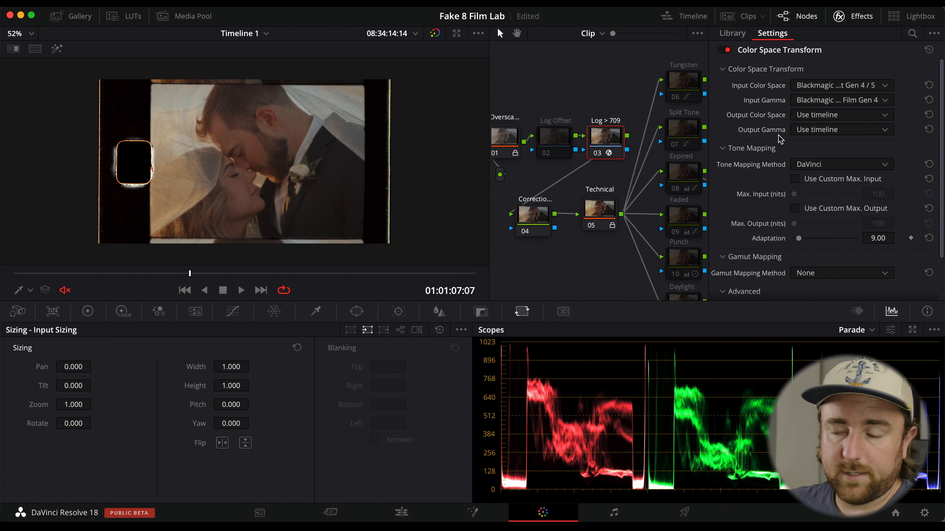
pyautogui.click(840, 15)
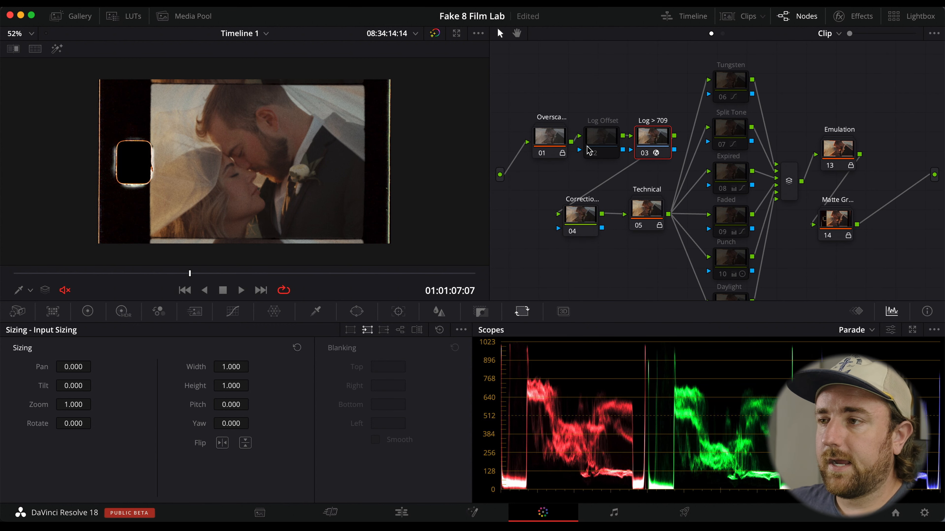
# - Enable the Log Offset node 02 and raise its Offset to 31.60 in the primary color wheels
pyautogui.click(588, 150)
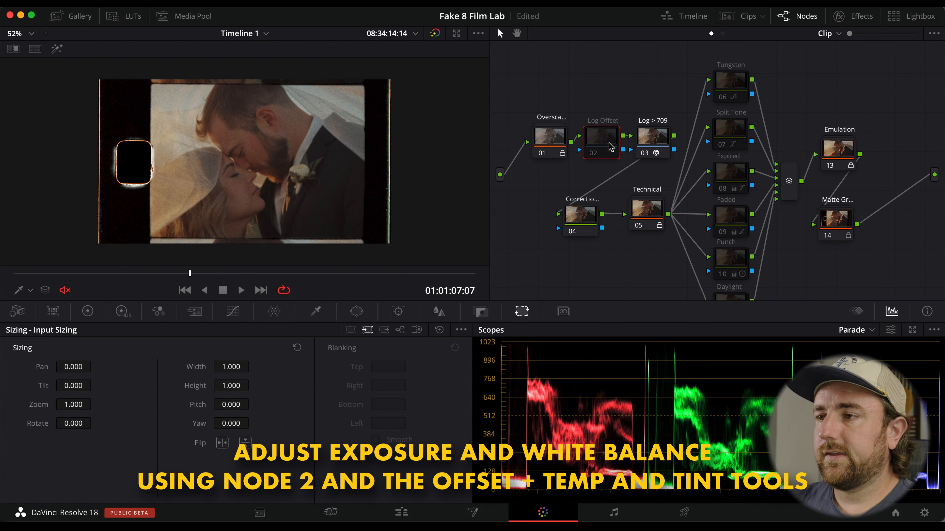
pyautogui.press('super+d')
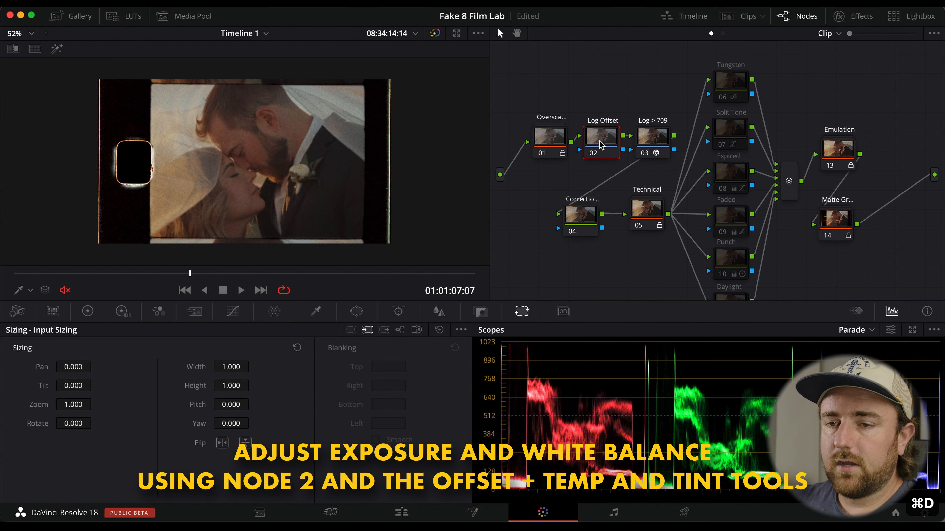
pyautogui.click(87, 311)
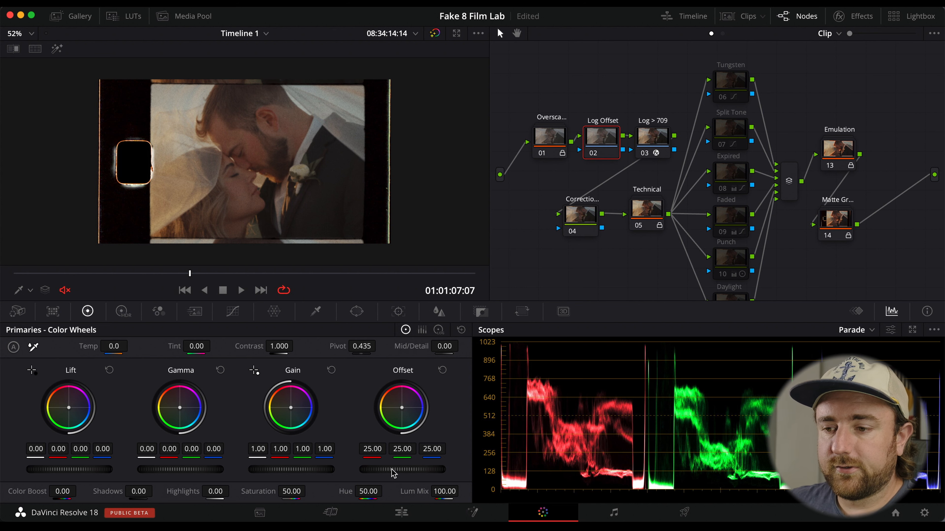
pyautogui.moveTo(394, 469); pyautogui.dragTo(536, 474)
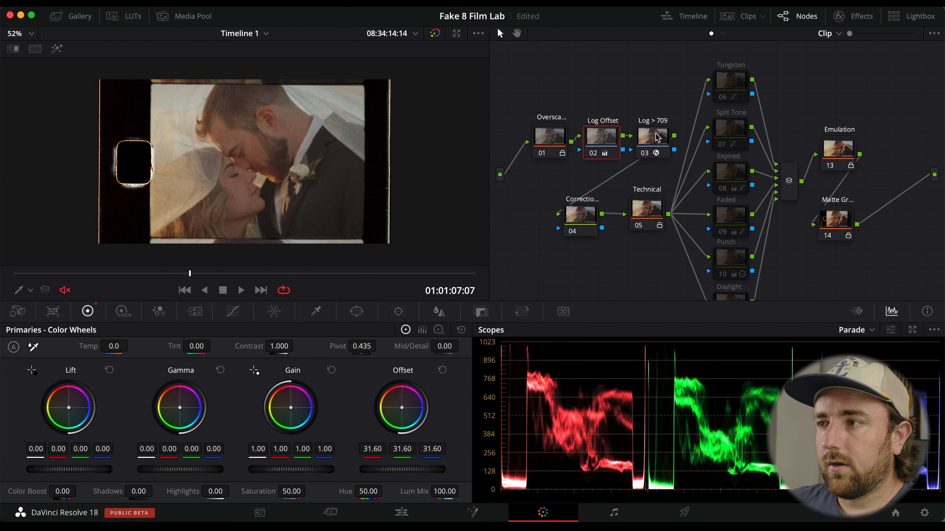
# - Compare the image with nodes 02 and 03 off and on, and lower the Log Offset node's Offset to 30.80
pyautogui.press('super+d')
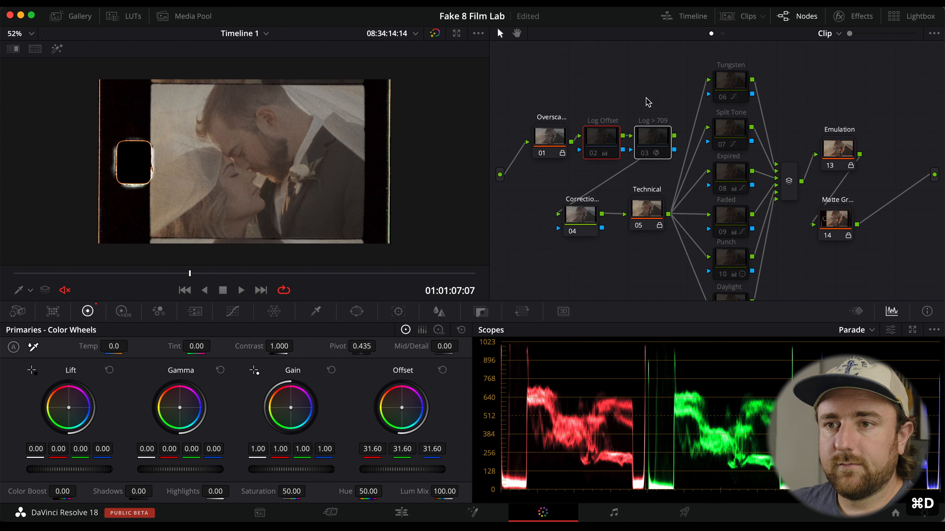
pyautogui.press('super+d')
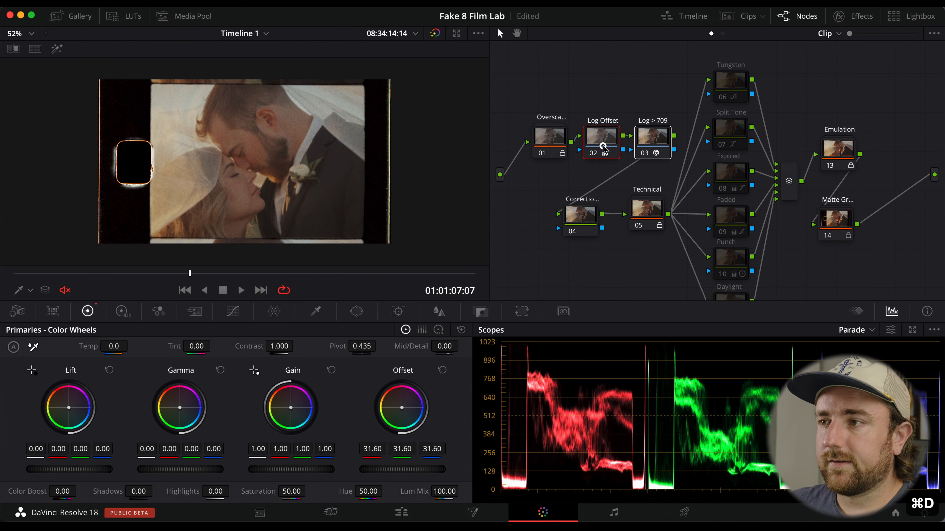
pyautogui.moveTo(419, 472); pyautogui.dragTo(389, 473)
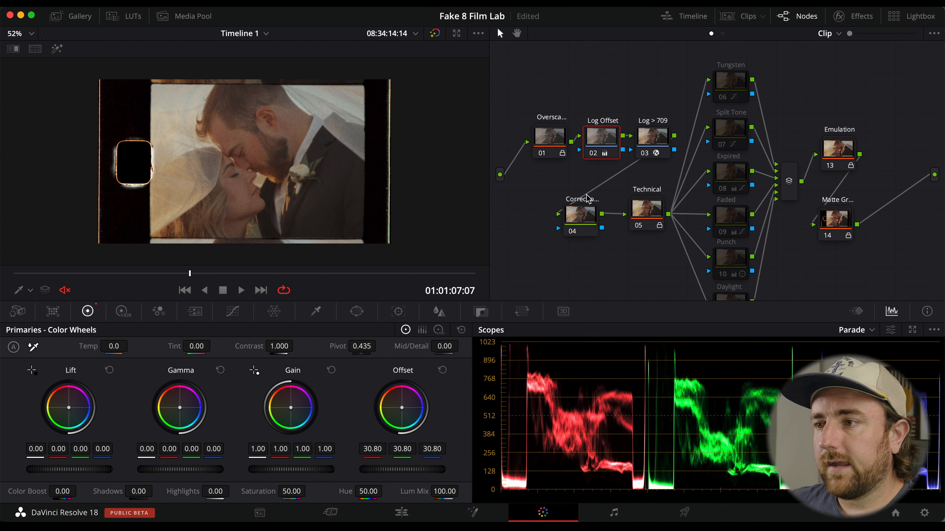
pyautogui.click(590, 217)
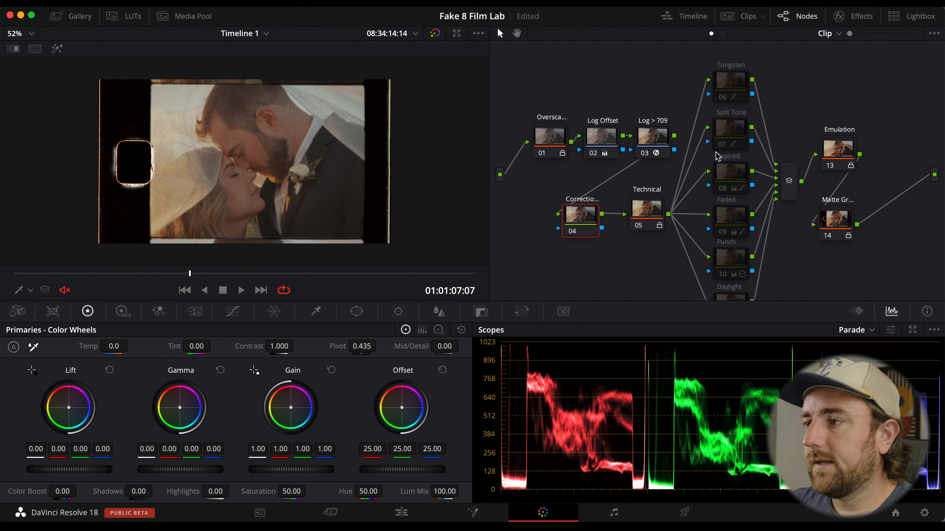
# - Enable the Split Tone node 07 and the Punch node 10, and play back the graded wedding clip
pyautogui.click(731, 133)
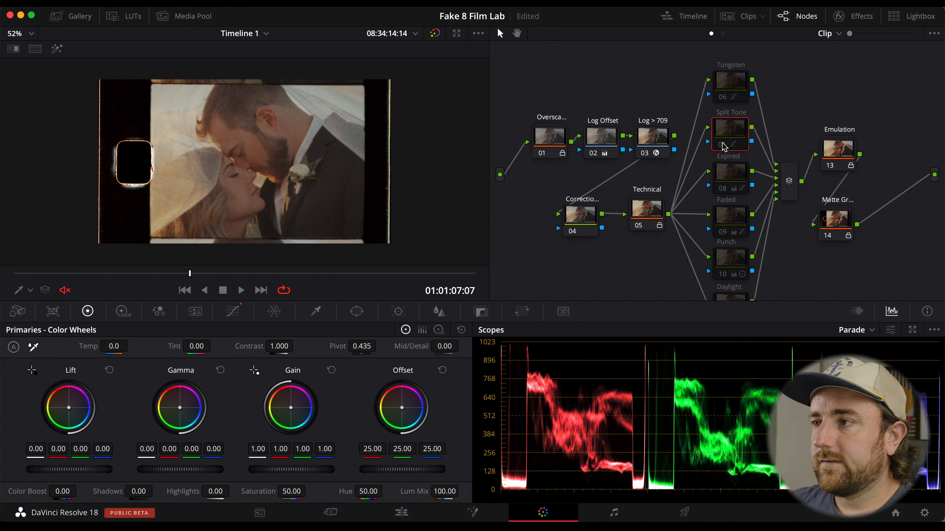
pyautogui.press('super+d')
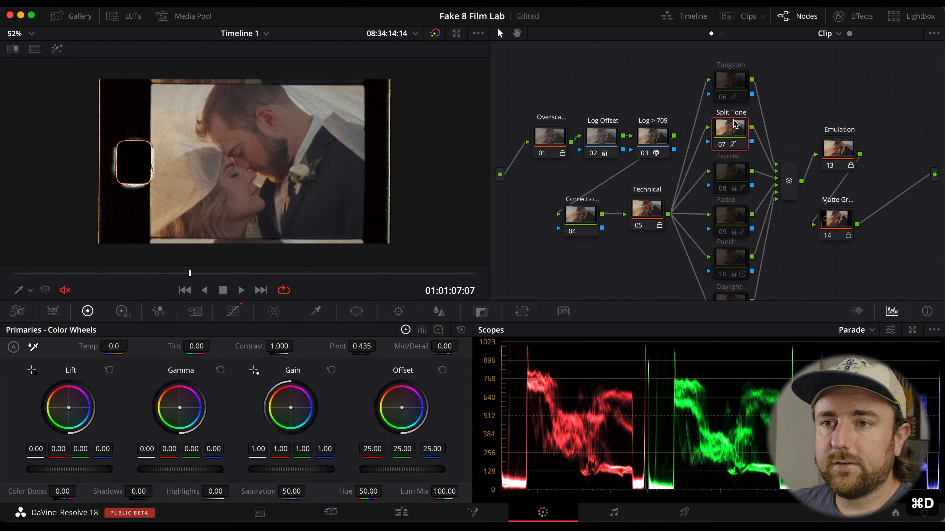
pyautogui.click(738, 261)
pyautogui.press('super+d')
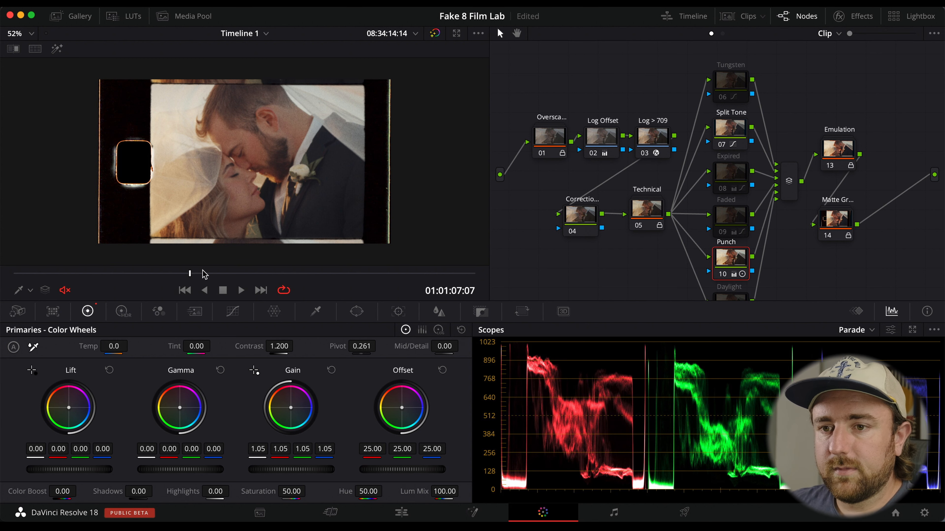
pyautogui.moveTo(203, 274); pyautogui.dragTo(416, 275)
pyautogui.press('space')
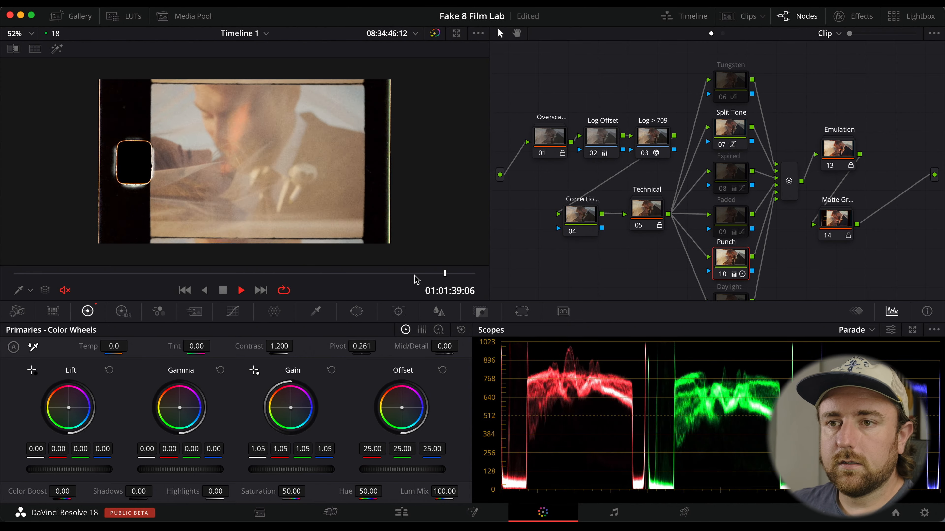
pyautogui.moveTo(416, 279)
pyautogui.mouseDown()
pyautogui.moveTo(70, 275)
pyautogui.moveTo(429, 286)
pyautogui.mouseUp()
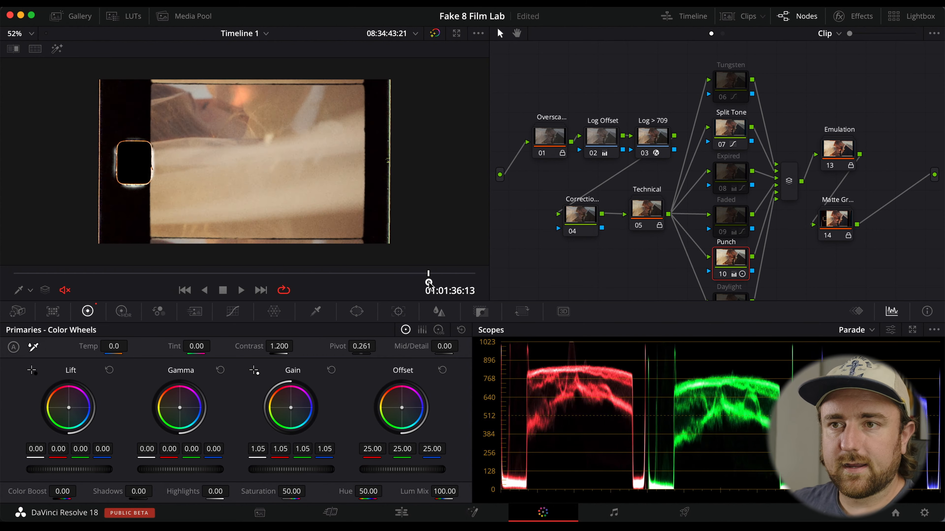
pyautogui.press('space')
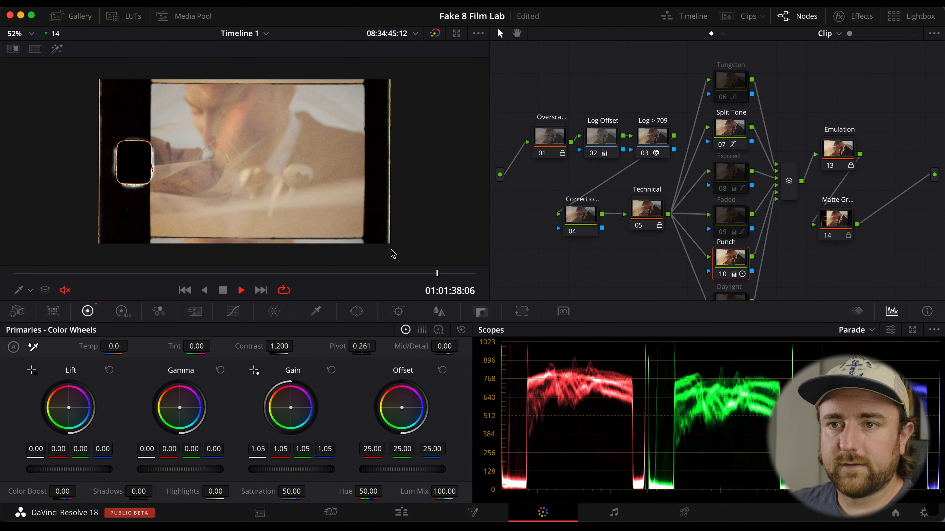
pyautogui.press('space')
# - Go to clip 05 of the hikers and apply the Cropped Canon 814XL still's grade to it
pyautogui.click(739, 16)
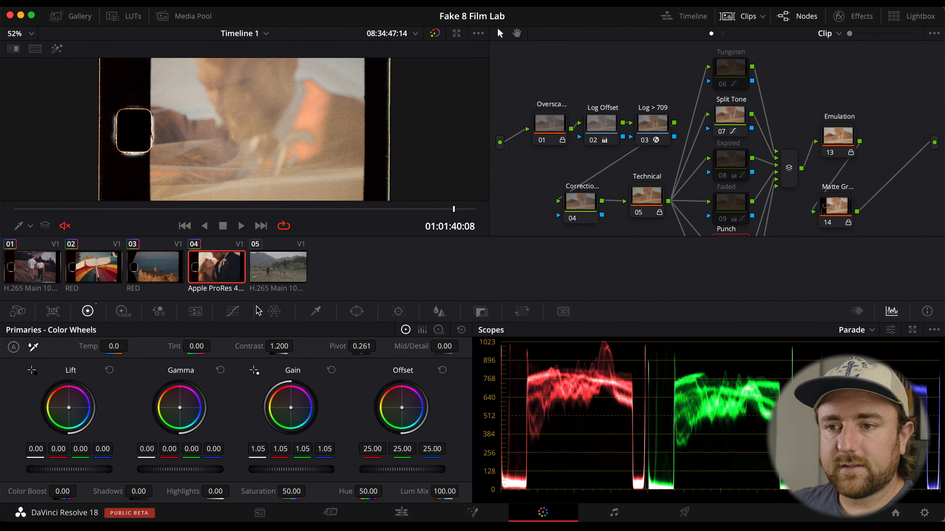
pyautogui.click(280, 267)
pyautogui.moveTo(226, 211); pyautogui.dragTo(91, 211)
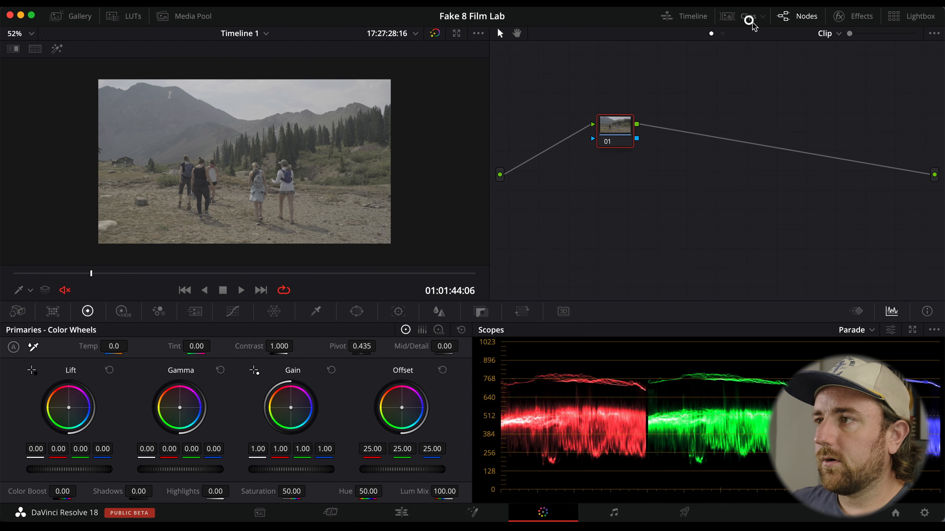
pyautogui.click(81, 17)
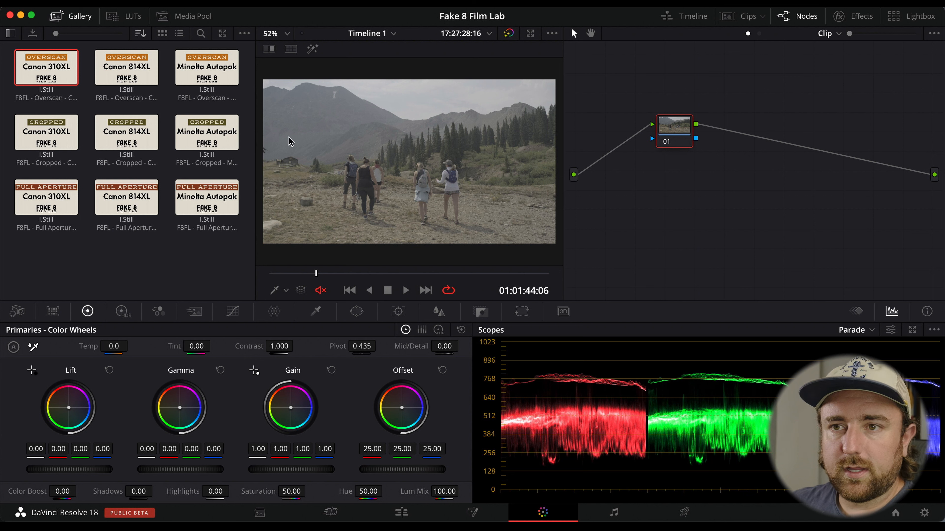
pyautogui.doubleClick(136, 137)
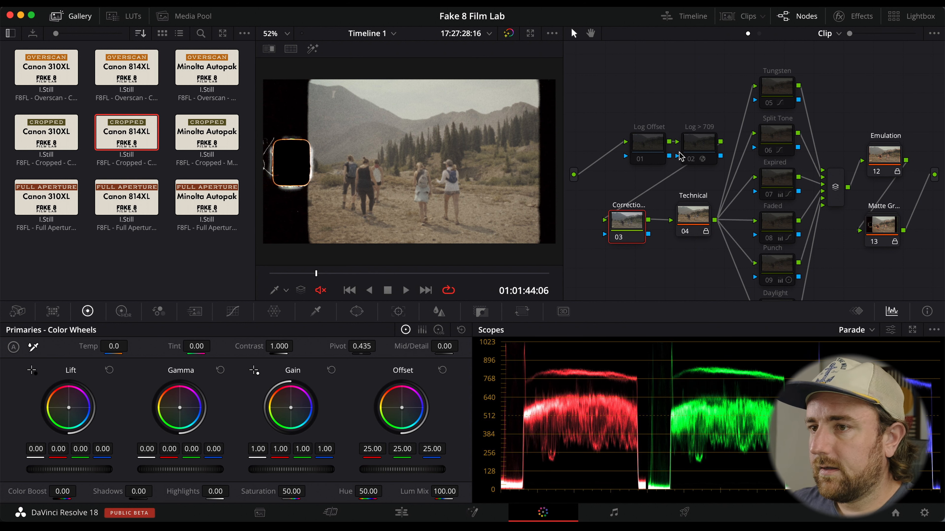
# - Enable the Log > 709 node 02 and apply the LC_F-Log_to_Natural_Rec709_V1 LUT from the LC F-Log to 709 set
pyautogui.click(706, 146)
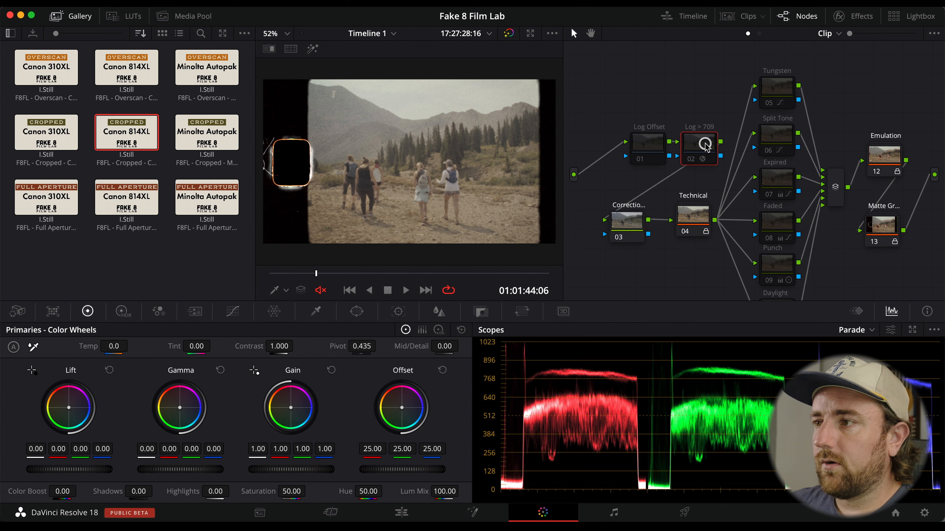
pyautogui.press('super+d')
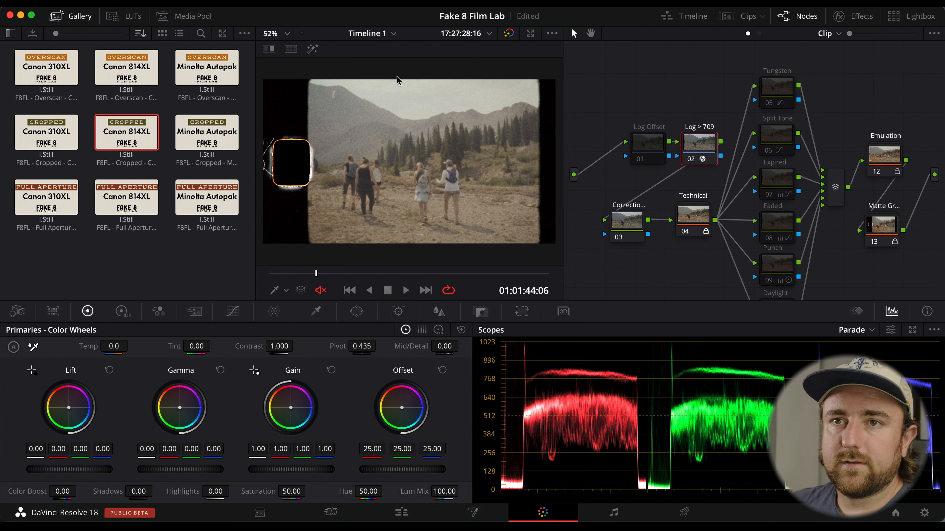
pyautogui.rightClick(696, 138)
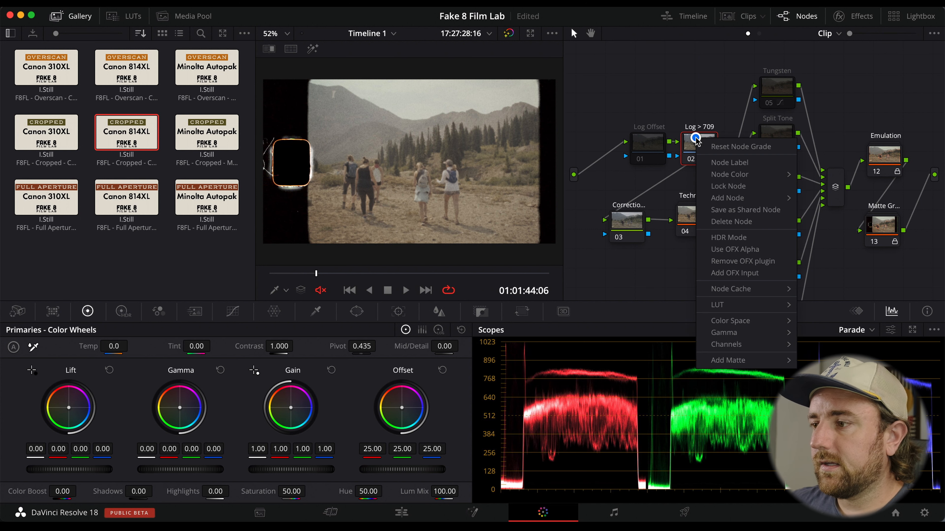
pyautogui.moveTo(774, 311)
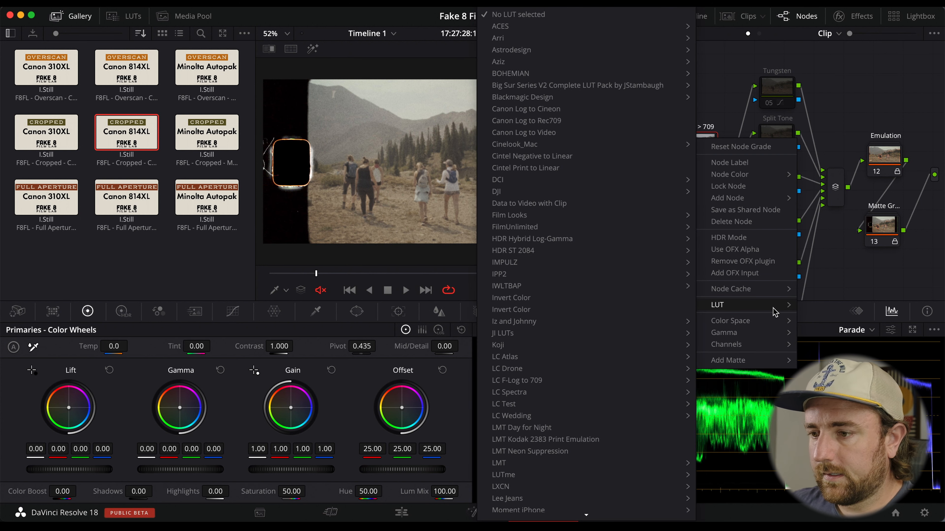
pyautogui.moveTo(575, 388)
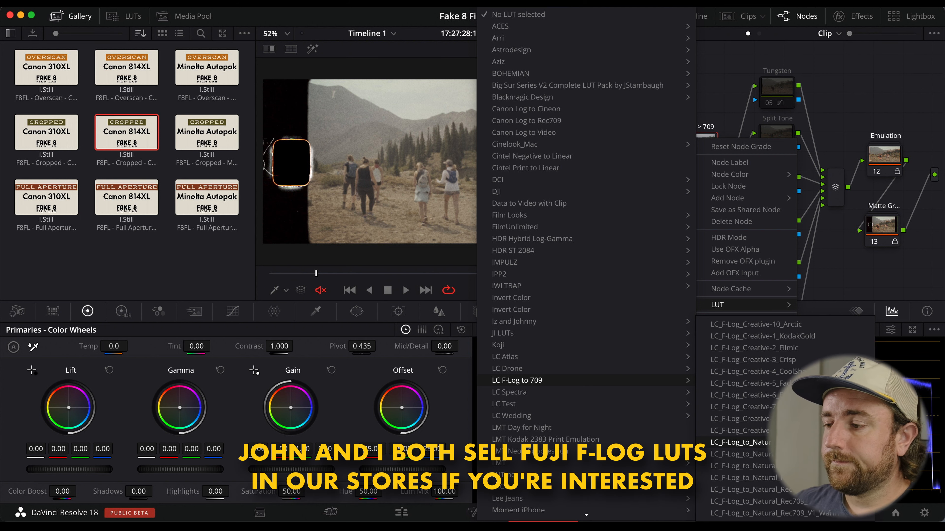
pyautogui.click(800, 442)
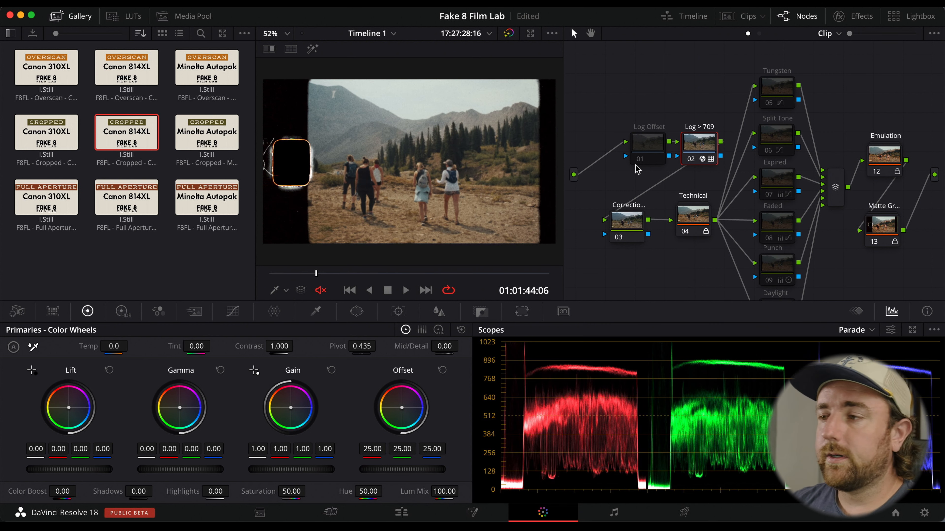
pyautogui.moveTo(699, 136)
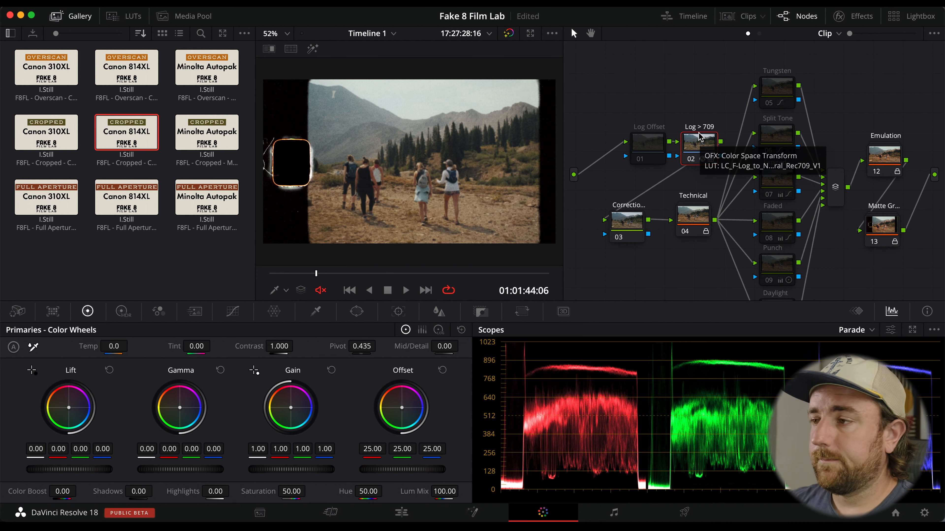
# - Enable the Log Offset node 01 and raise its Offset to 27.90
pyautogui.click(654, 147)
pyautogui.press('super+d')
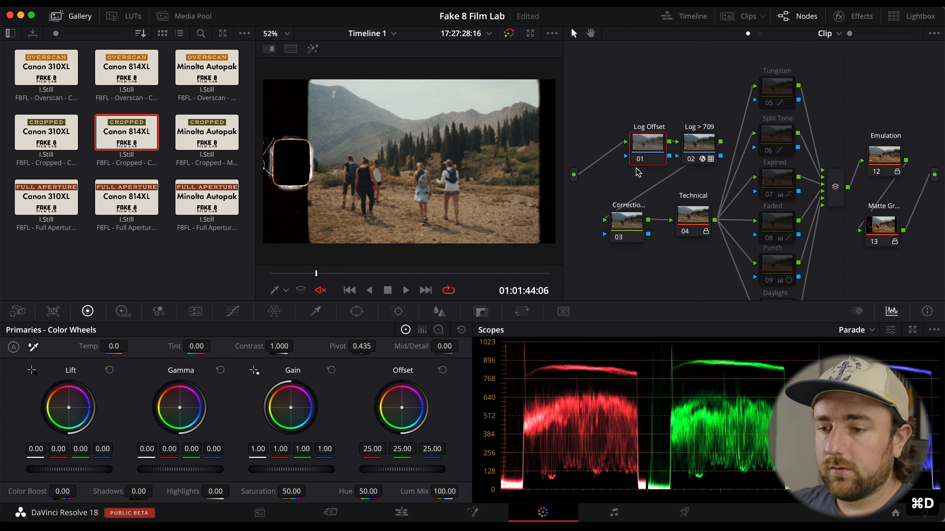
pyautogui.moveTo(412, 471); pyautogui.dragTo(463, 464)
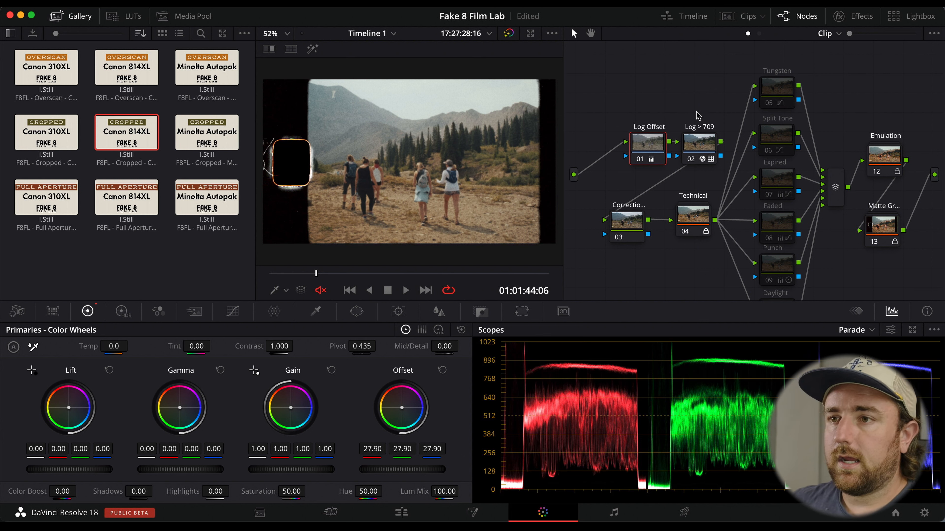
# - Enable the Faded node 08 and the Expired node 07 for the hikers clip
pyautogui.click(780, 271)
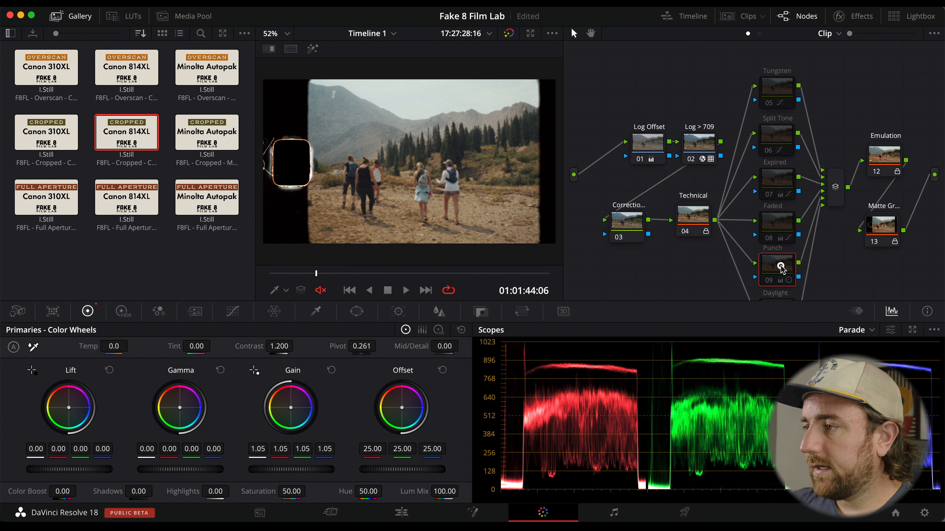
pyautogui.click(786, 229)
pyautogui.press('super+d')
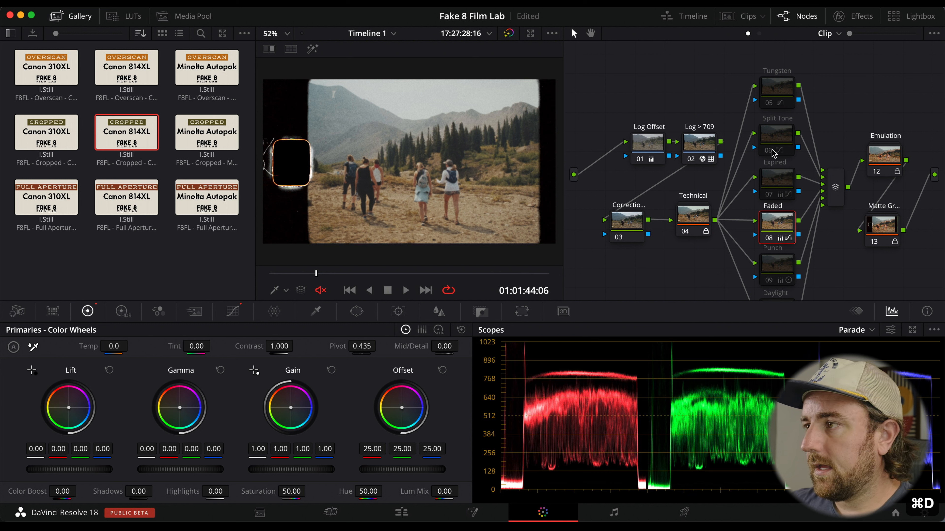
pyautogui.click(776, 141)
pyautogui.click(778, 181)
pyautogui.press('super+d')
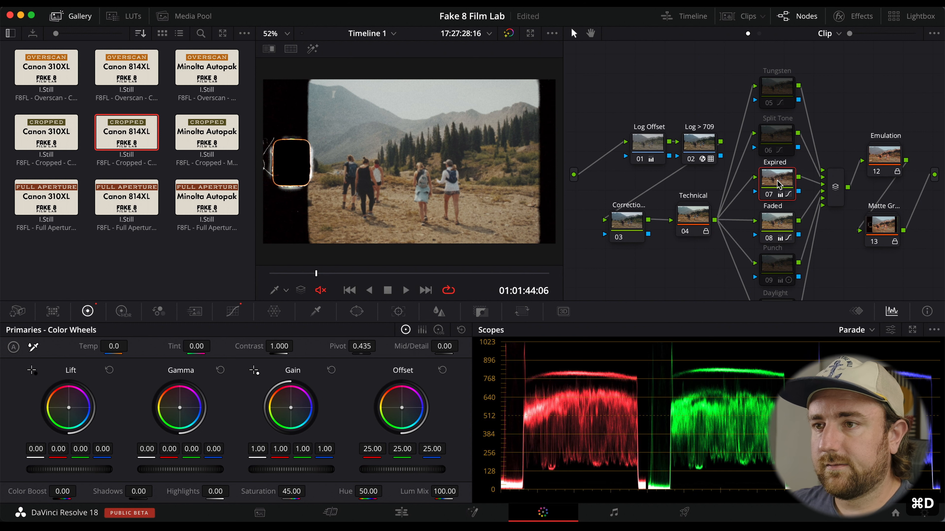
# - Play back the hikers clip to review the look, and save the project
pyautogui.scroll(-2, 402, 140)
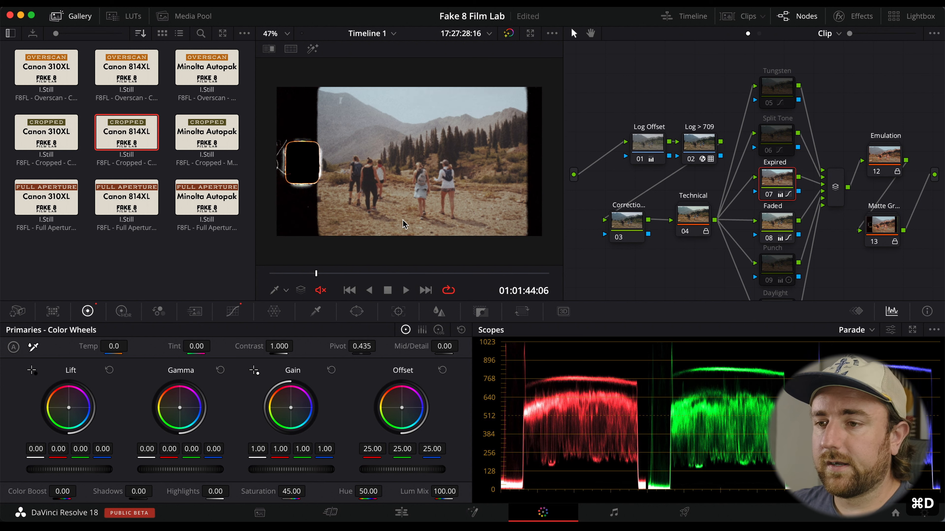
pyautogui.scroll(1, 402, 140)
pyautogui.click(383, 274)
pyautogui.moveTo(384, 275); pyautogui.dragTo(382, 273)
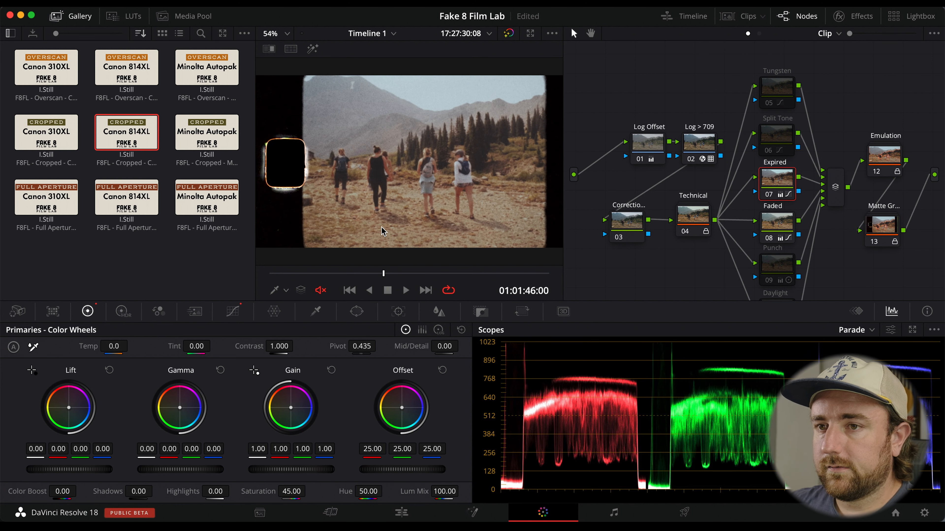
pyautogui.scroll(1, 383, 230)
pyautogui.press('space')
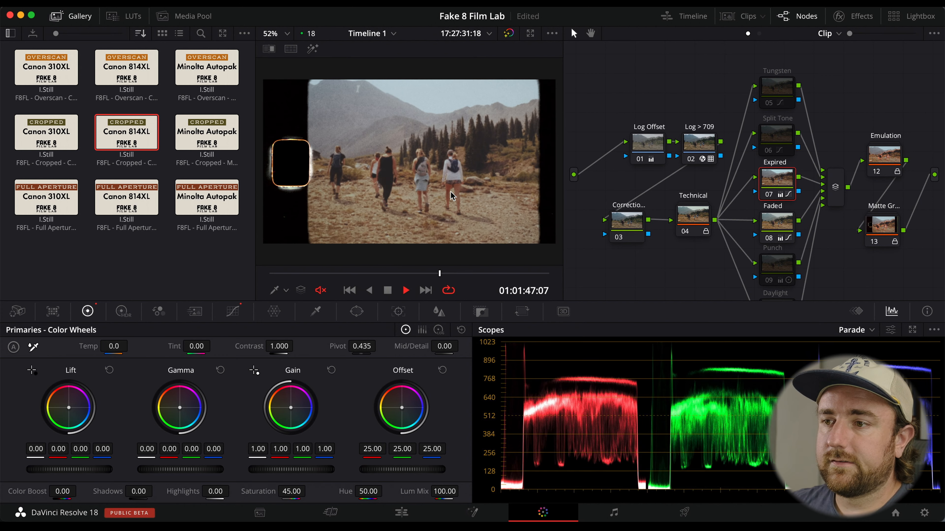
pyautogui.press('super+s')
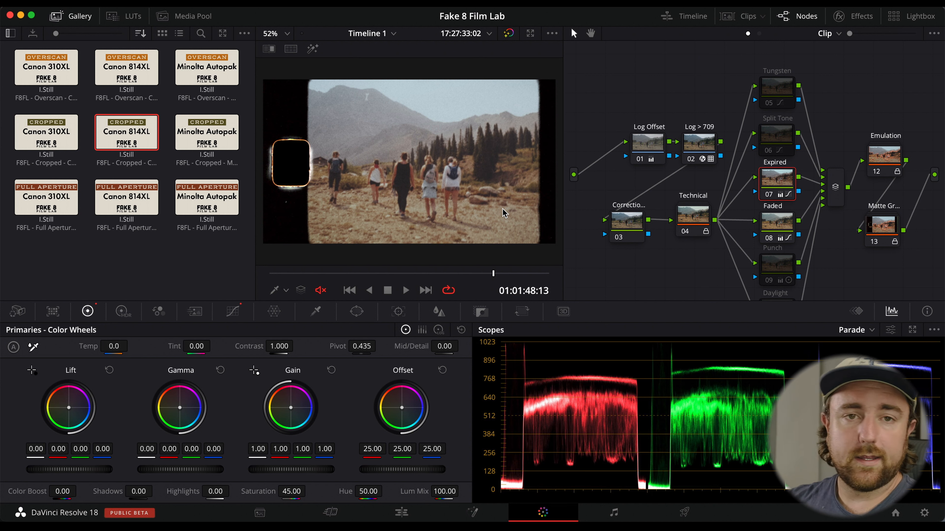
# - Apply clip 01's grade to clips 02 through 05 at once and check clip 04
pyautogui.click(740, 16)
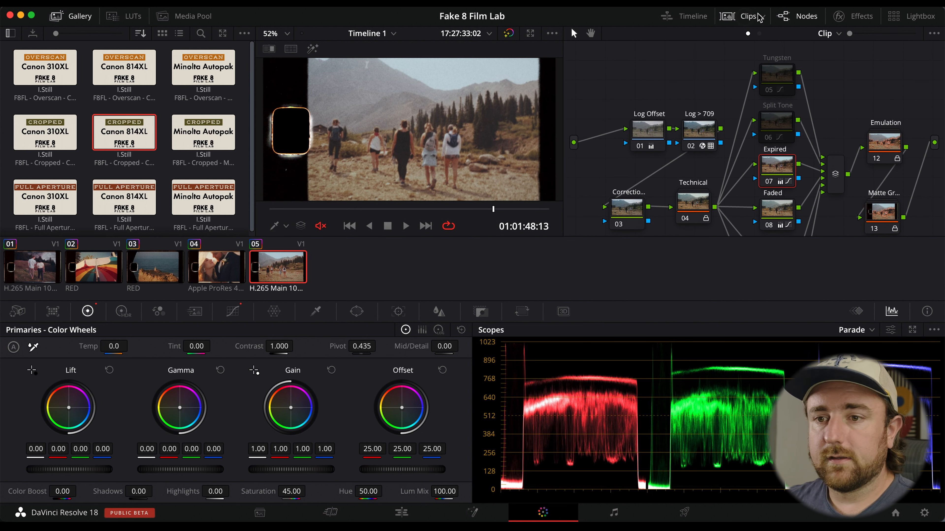
pyautogui.click(48, 279)
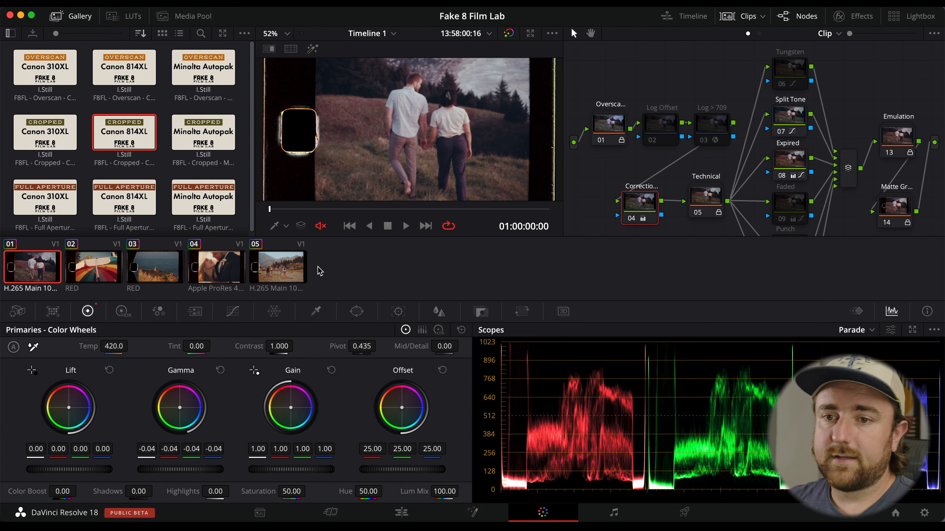
pyautogui.click(108, 267)
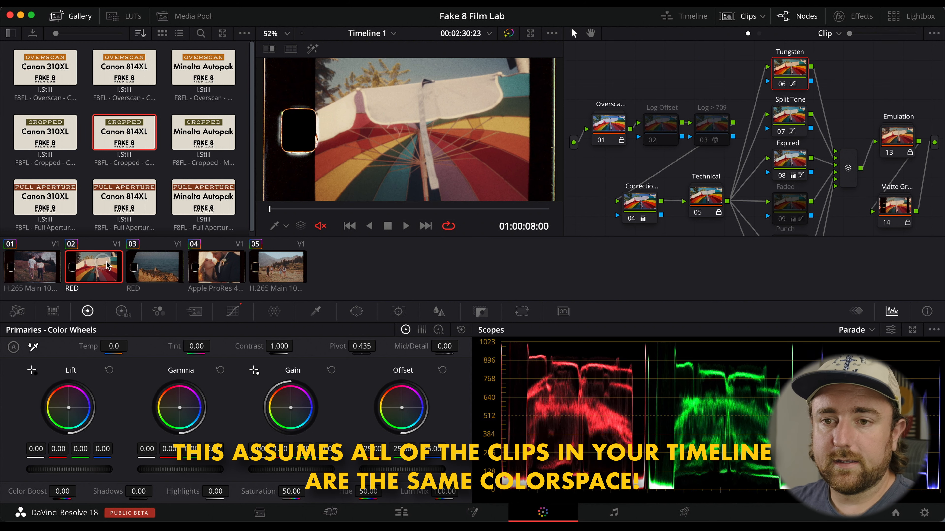
pyautogui.keyDown('shift'); pyautogui.click(298, 270); pyautogui.keyUp('shift')
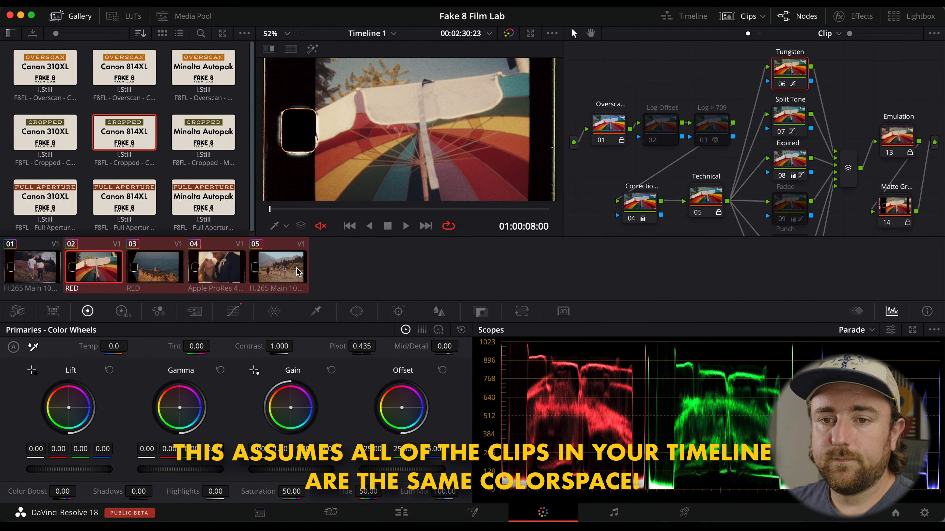
pyautogui.rightClick(32, 265)
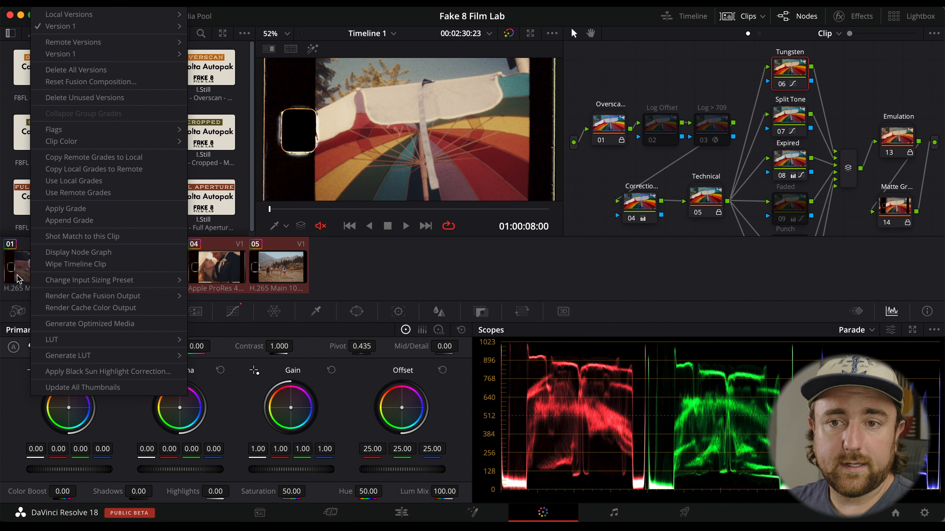
pyautogui.click(65, 209)
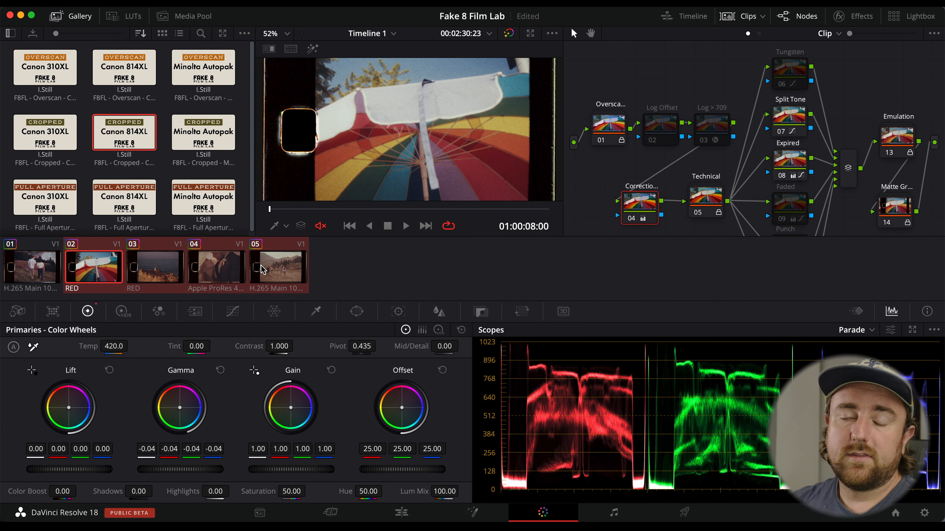
pyautogui.click(213, 265)
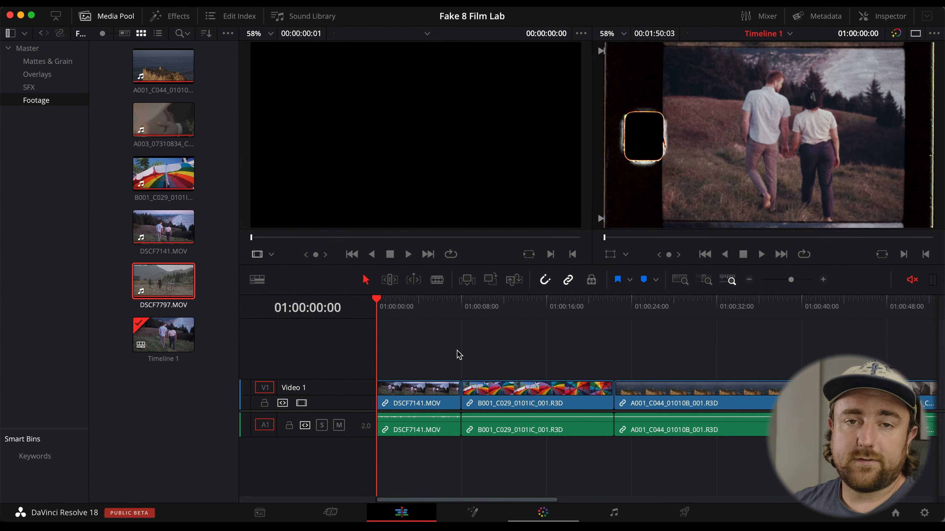
# - Place Leader_Canon310XL_Overscan_UHD.mov from the Overlays bin above the first clip at the timeline start and play it back
pyautogui.click(52, 75)
pyautogui.click(158, 33)
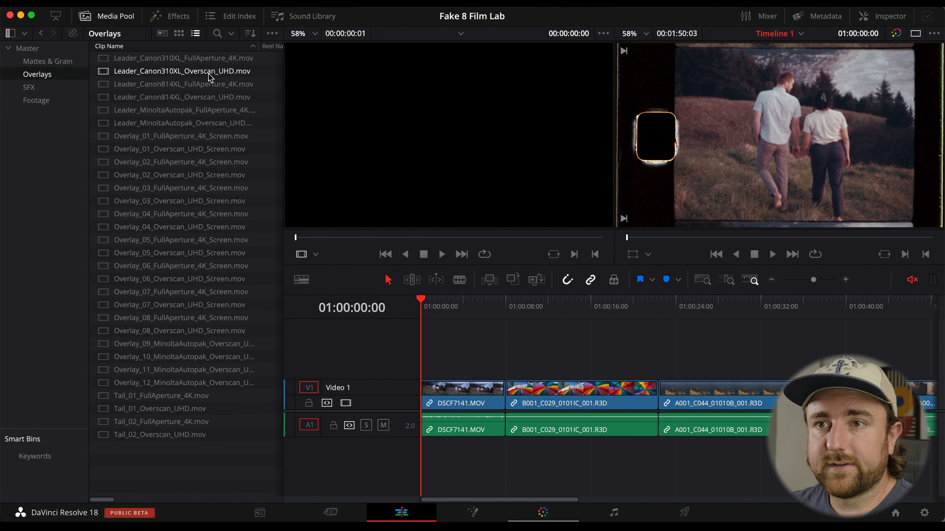
pyautogui.click(193, 71)
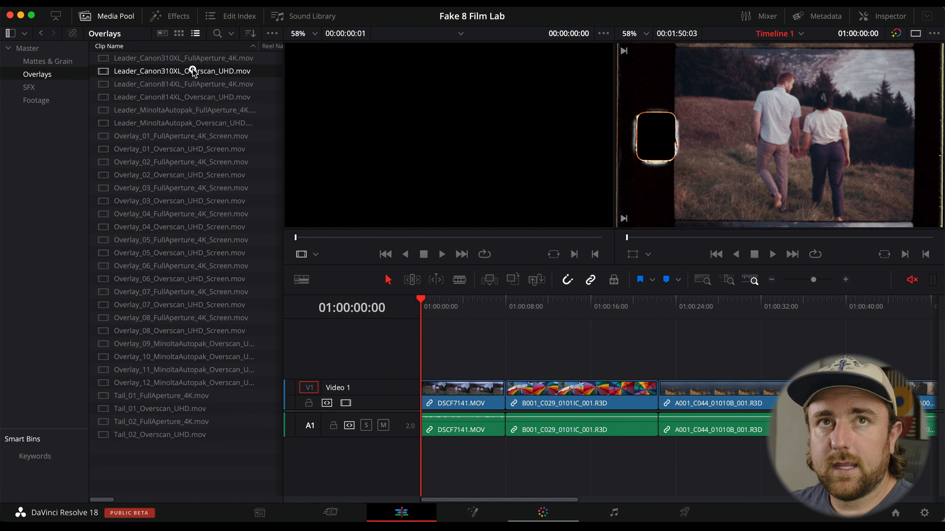
pyautogui.moveTo(194, 71); pyautogui.dragTo(428, 372)
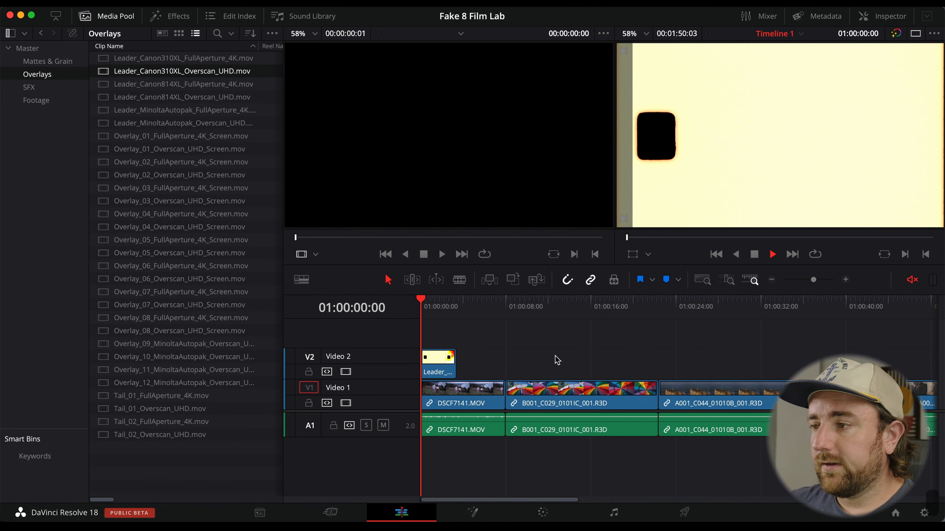
pyautogui.press('space')
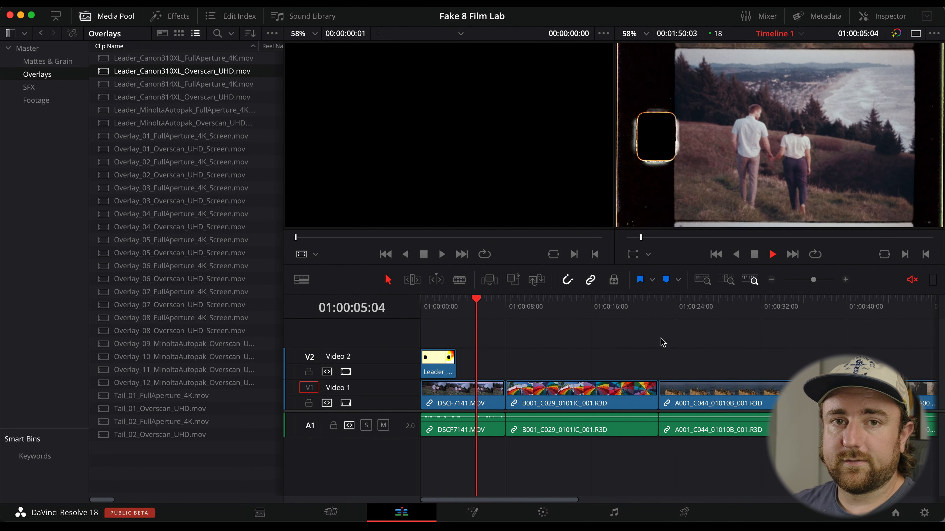
pyautogui.press('space')
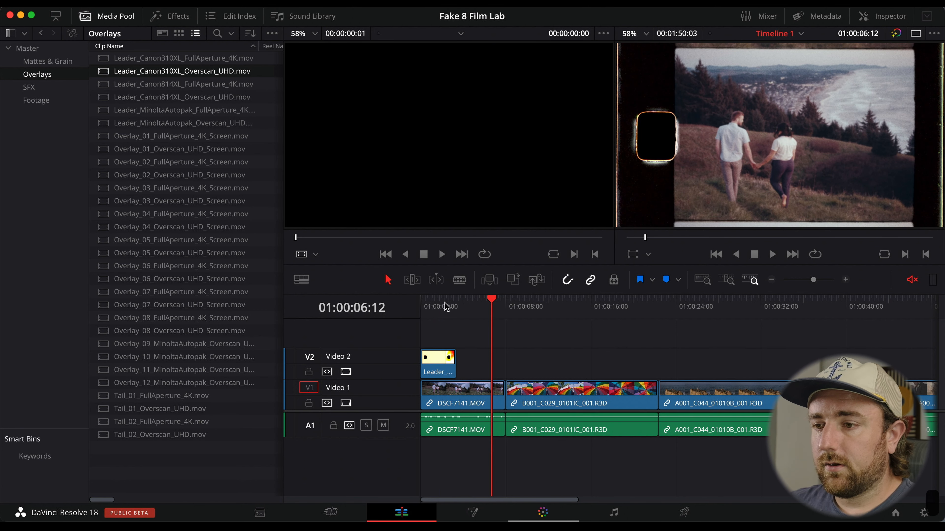
# - Place Overlay_04_Overscan_UHD_Screen.mov on Video 2 at 01:00:07:05, spanning the cut from DSCF7141.MOV to the umbrella clip
pyautogui.moveTo(461, 304); pyautogui.dragTo(500, 307)
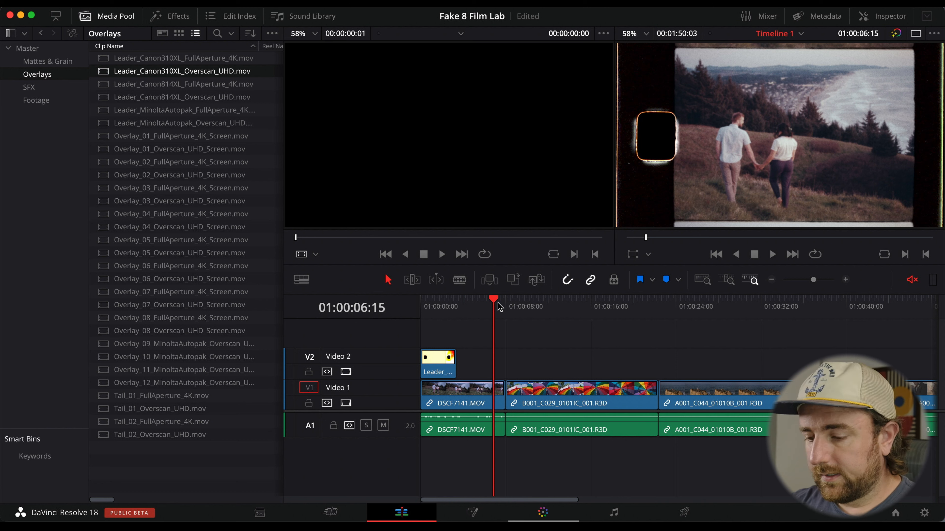
pyautogui.press('Right')
pyautogui.press('super+equal')
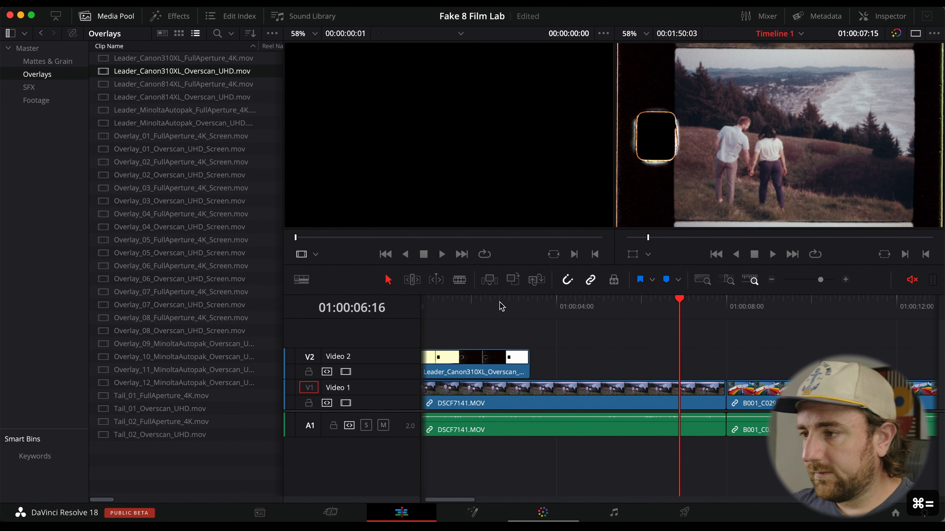
pyautogui.click(695, 301)
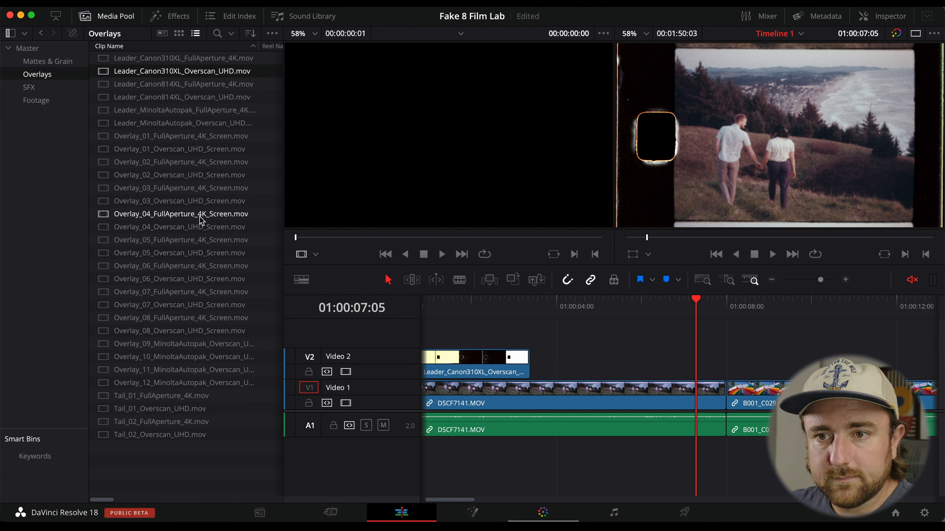
pyautogui.moveTo(207, 227); pyautogui.dragTo(697, 354)
pyautogui.hscroll(5, 618, 328)
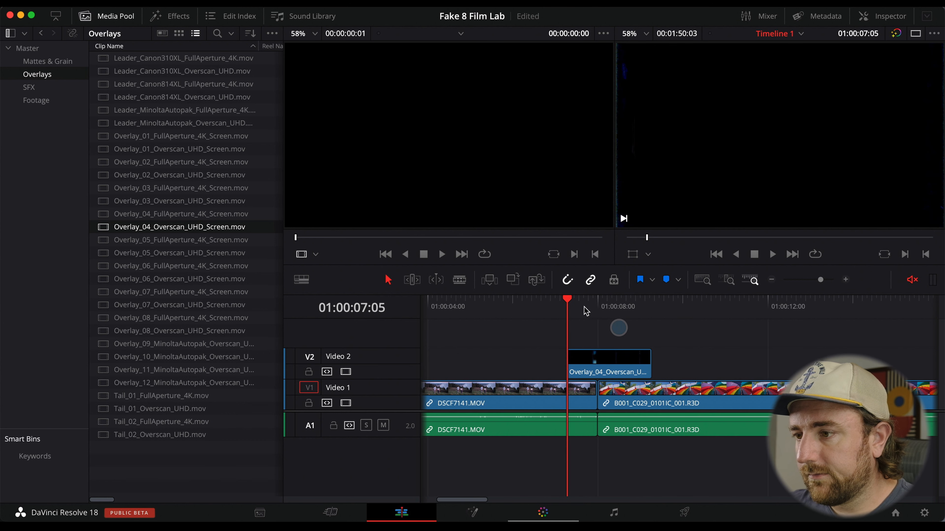
# - Set the Overlay_04 clip's composite mode to Screen and play back the cut beneath it
pyautogui.click(601, 361)
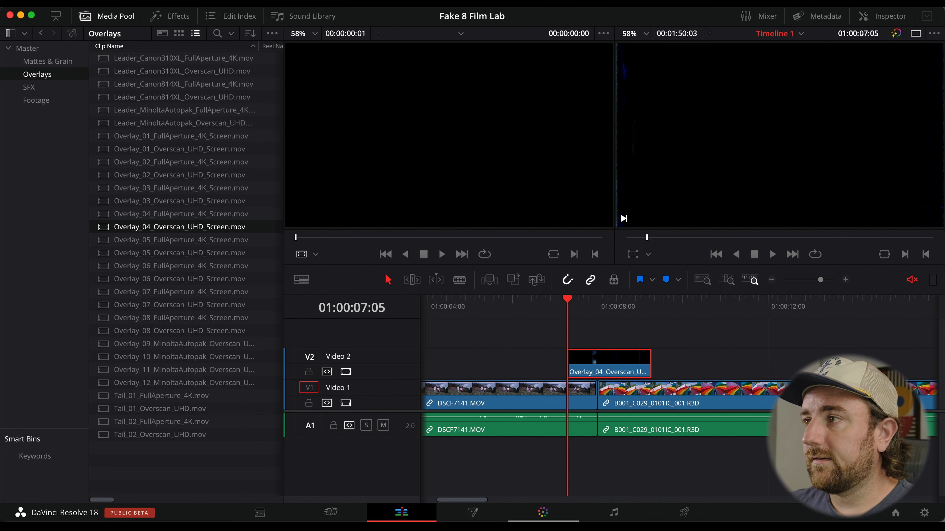
pyautogui.click(863, 17)
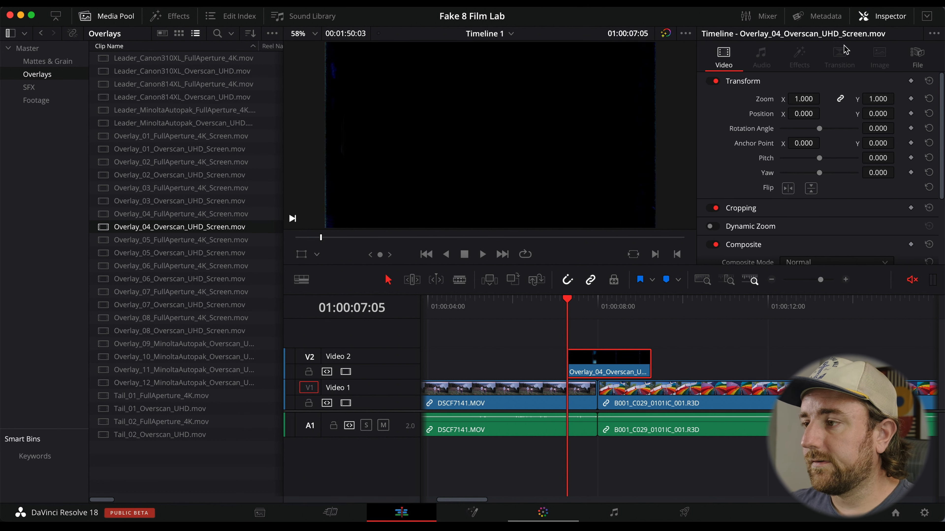
pyautogui.scroll(-5, 745, 159)
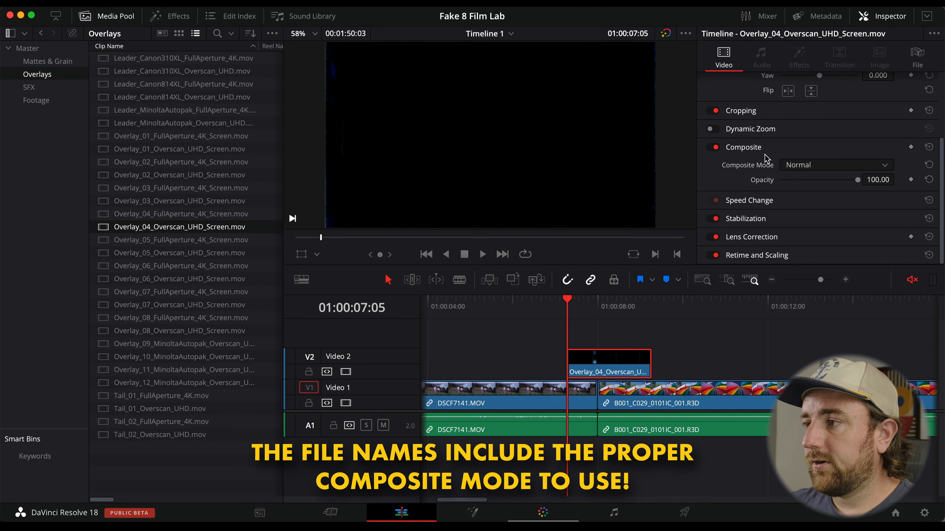
pyautogui.click(829, 165)
pyautogui.scroll(-10, 833, 209)
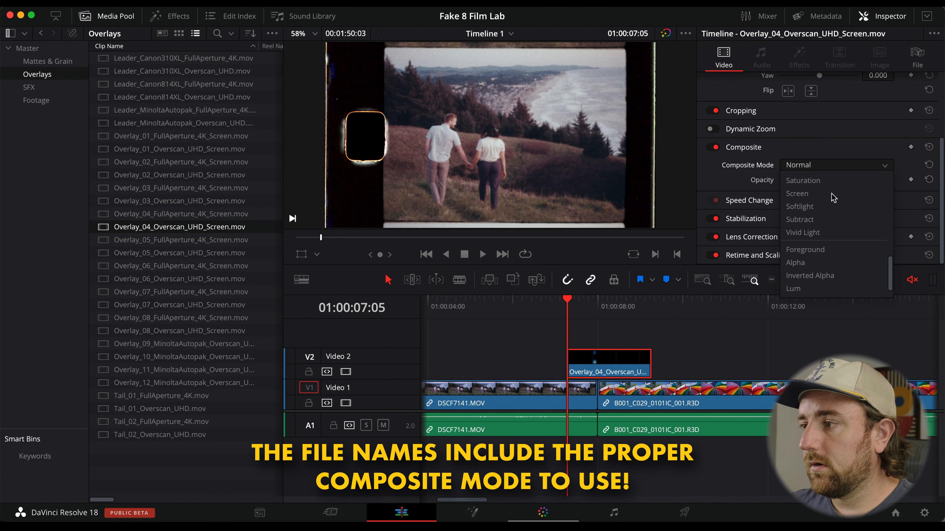
pyautogui.click(837, 194)
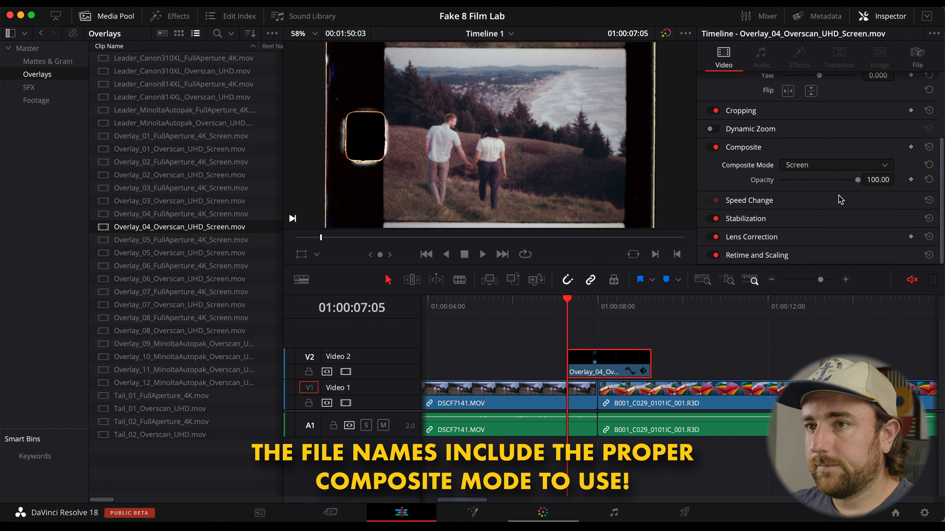
pyautogui.click(557, 306)
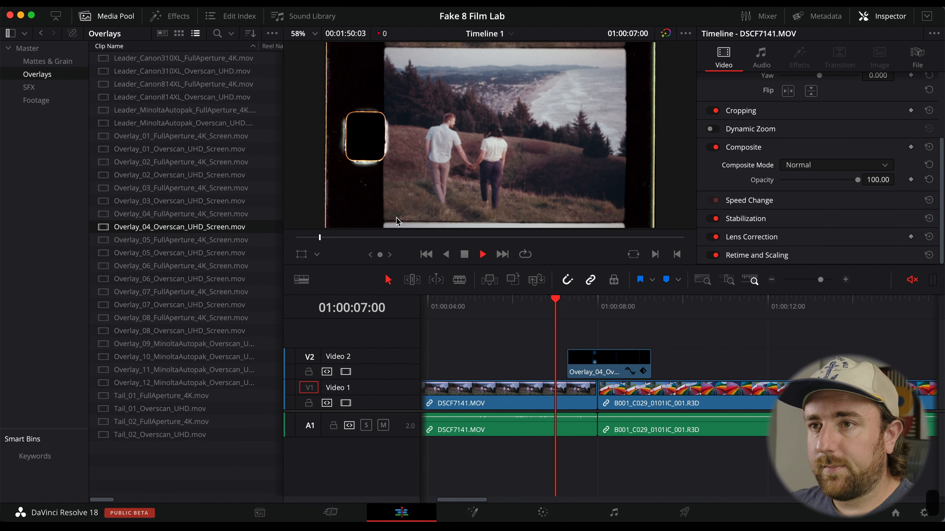
pyautogui.press('space')
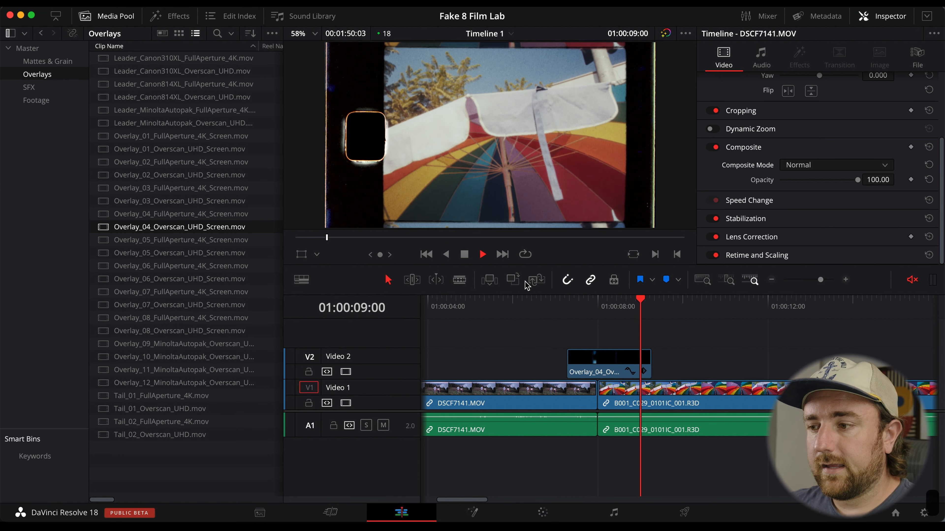
pyautogui.click(570, 302)
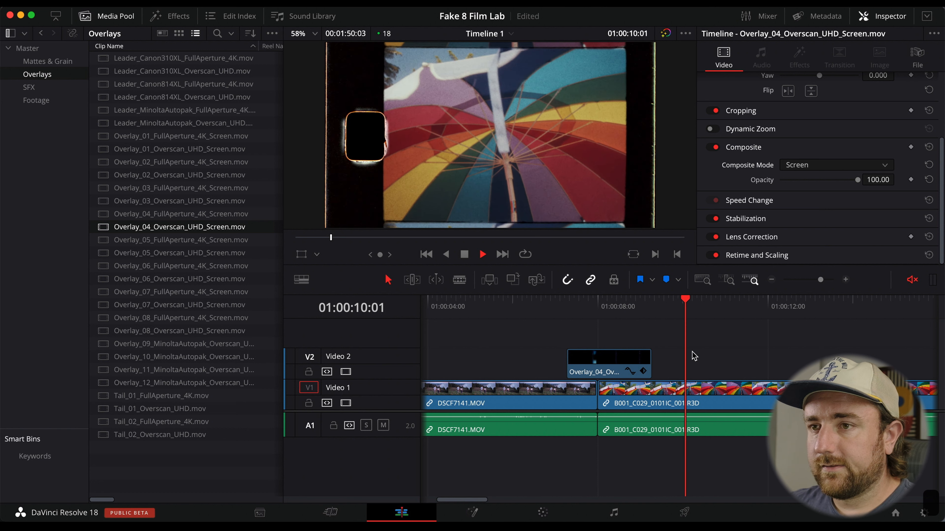
pyautogui.press('space')
# - Place Overlay_05_Overscan_UHD_Screen.mov on Video 2 over the umbrella clip and set its composite mode to Screen
pyautogui.hscroll(5, 750, 350)
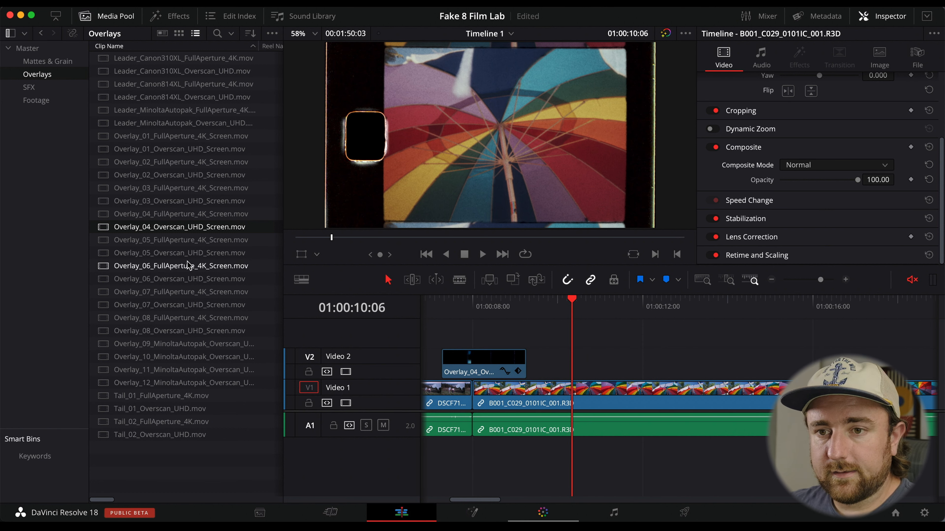
pyautogui.moveTo(186, 252); pyautogui.dragTo(625, 361)
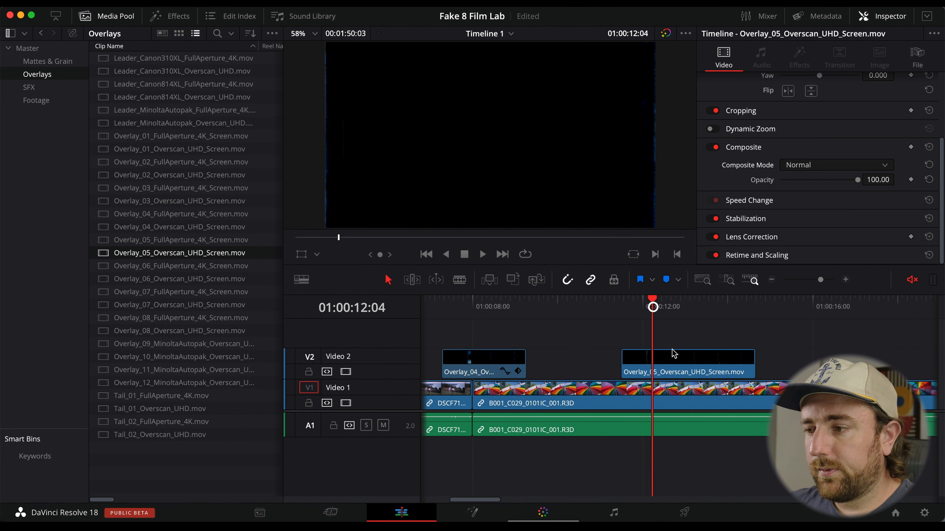
pyautogui.click(674, 354)
pyautogui.click(814, 165)
pyautogui.scroll(-5, 812, 216)
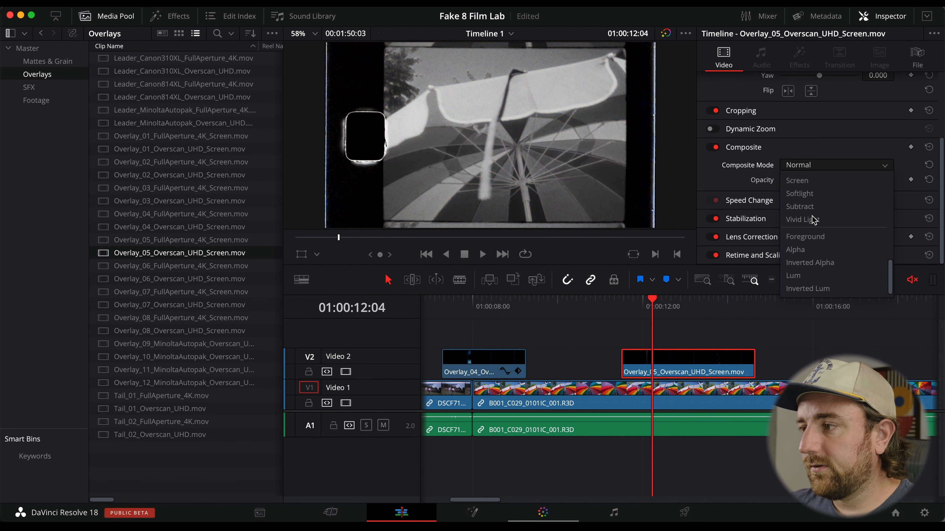
pyautogui.click(804, 181)
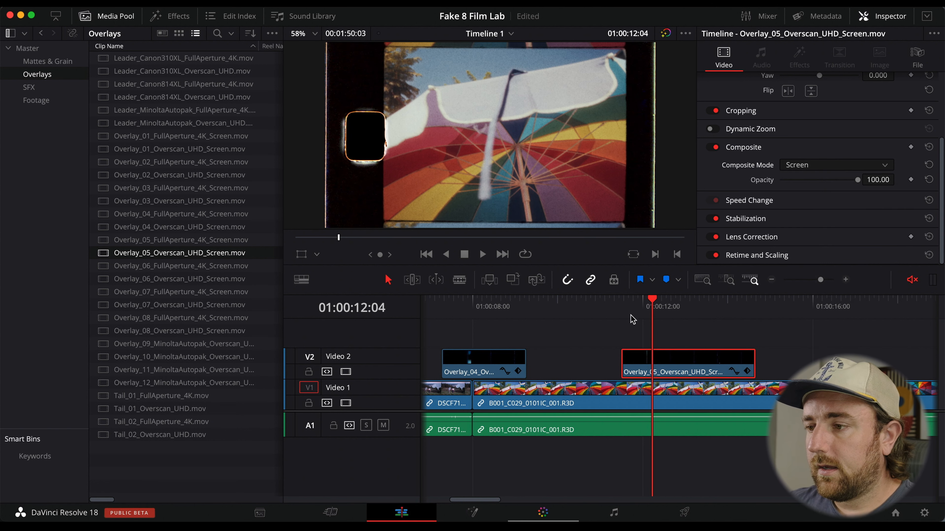
# - Play back the umbrella clip under the Overlay_05 clip and save the project
pyautogui.click(620, 306)
pyautogui.press('space')
pyautogui.moveTo(809, 350); pyautogui.dragTo(686, 350)
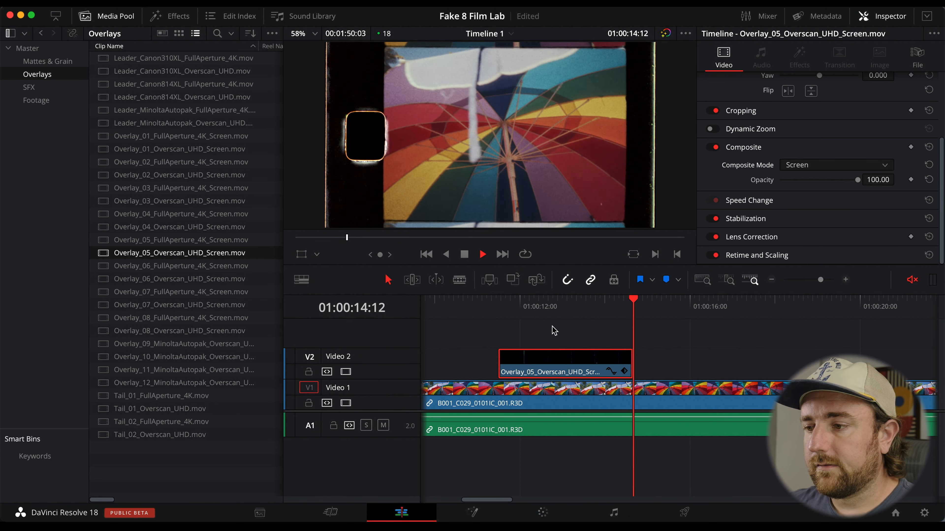
pyautogui.moveTo(554, 306); pyautogui.dragTo(575, 309)
pyautogui.press('super+s')
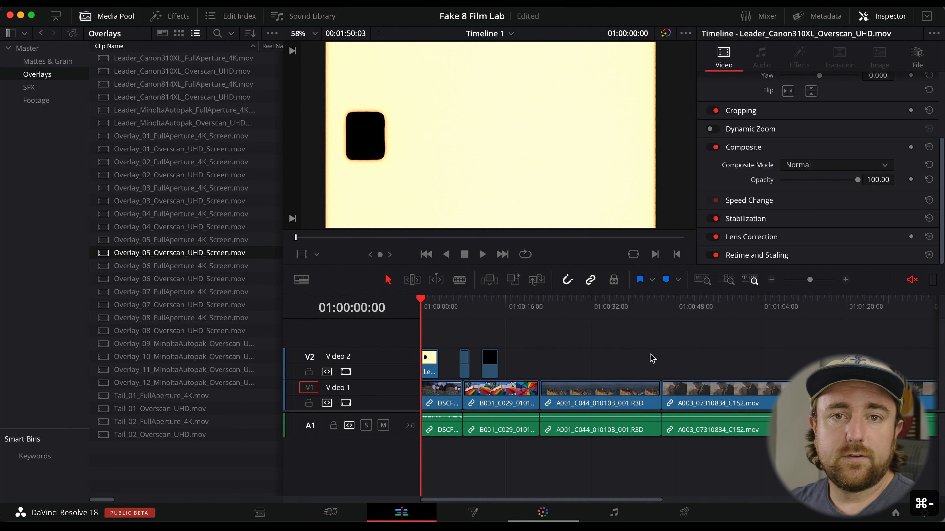
# - View the camera sounds in the SFX bin and open the render settings with the ProRes 422 HQ preset
pyautogui.click(28, 87)
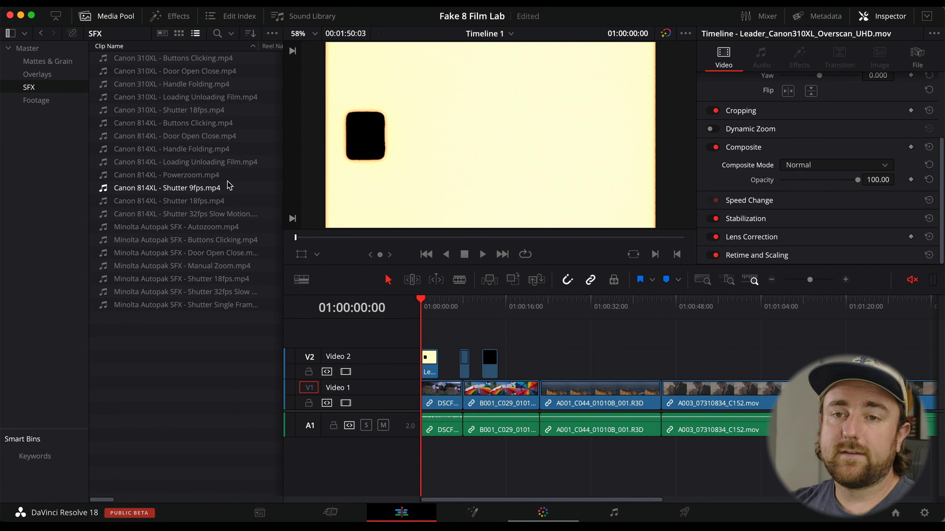
pyautogui.click(685, 513)
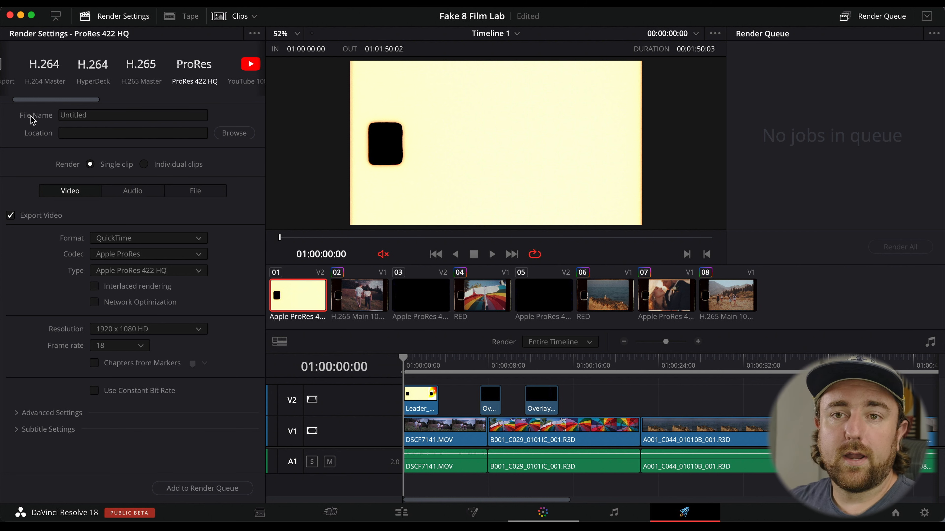
pyautogui.moveTo(39, 103); pyautogui.dragTo(36, 100)
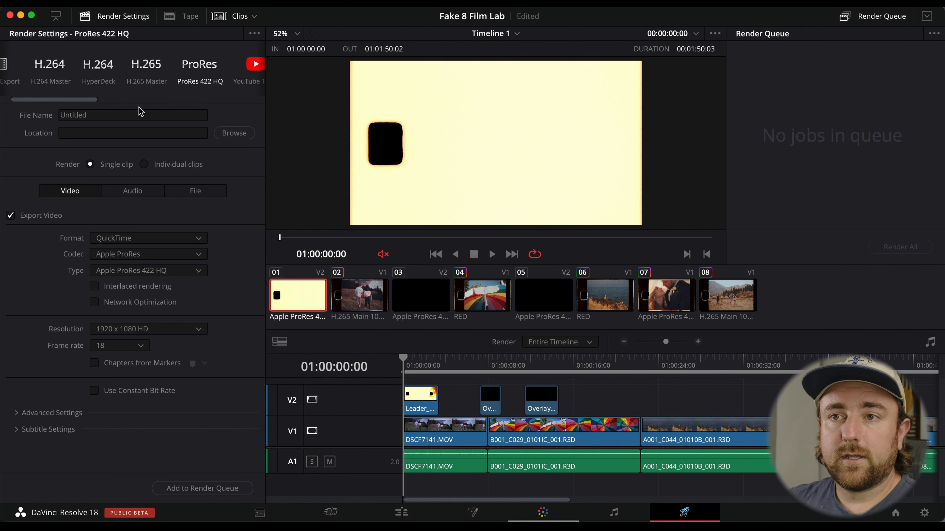
pyautogui.click(203, 69)
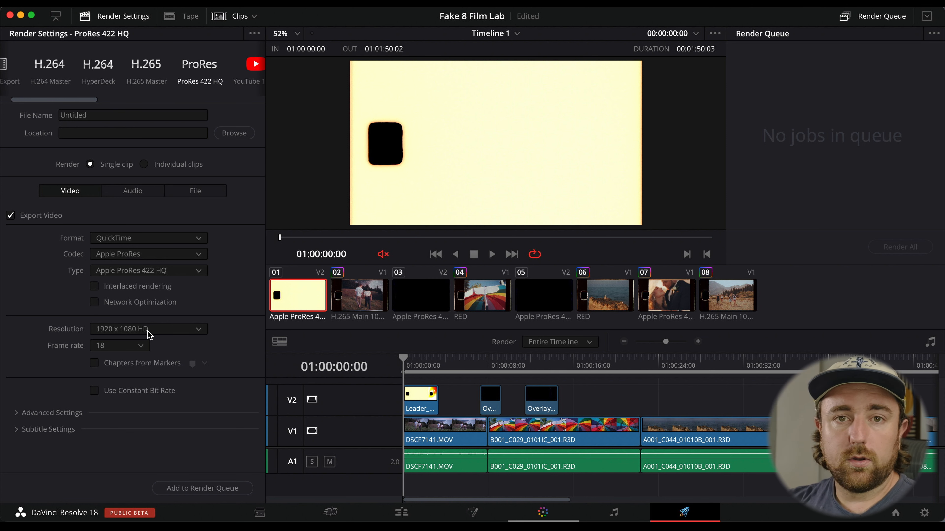
# - Set the project's timeline resolution to 3840 x 2160 Ultra HD and save the project settings
pyautogui.hotkey('shift', '9')
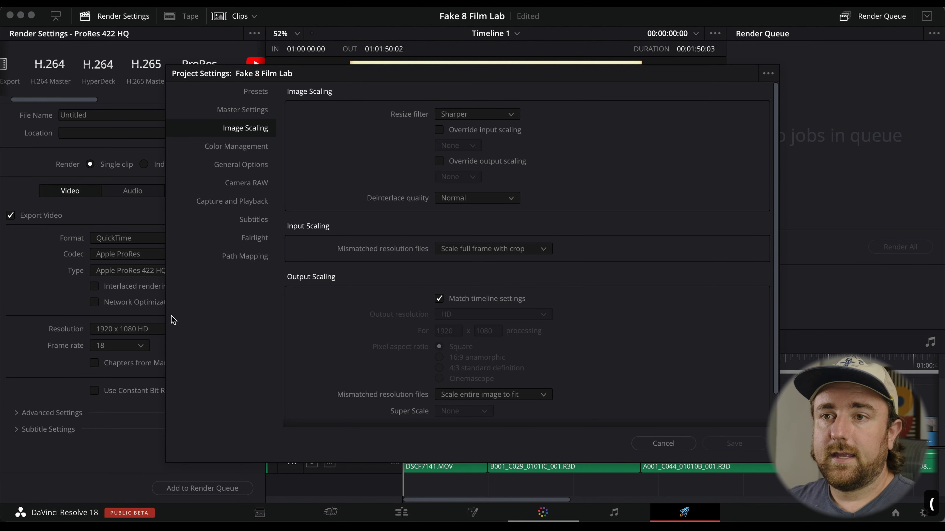
pyautogui.click(261, 108)
pyautogui.click(480, 115)
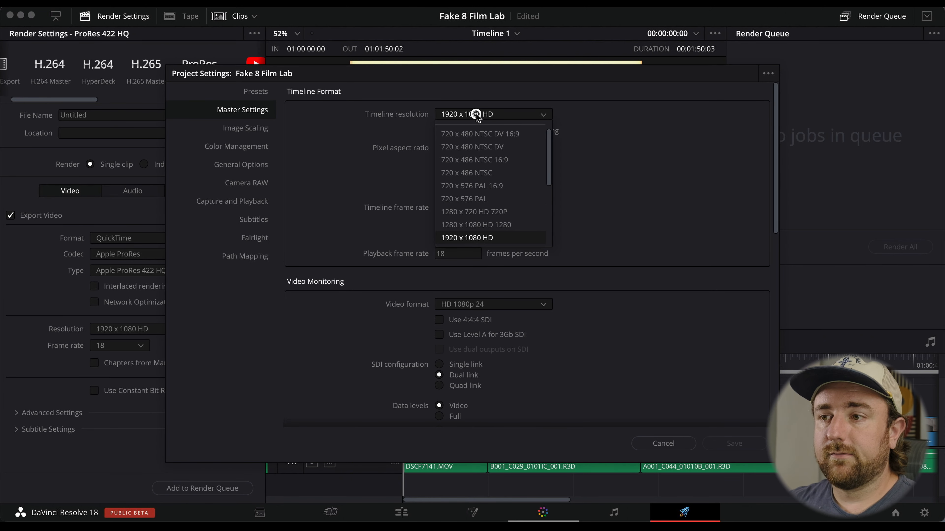
pyautogui.scroll(-3, 510, 158)
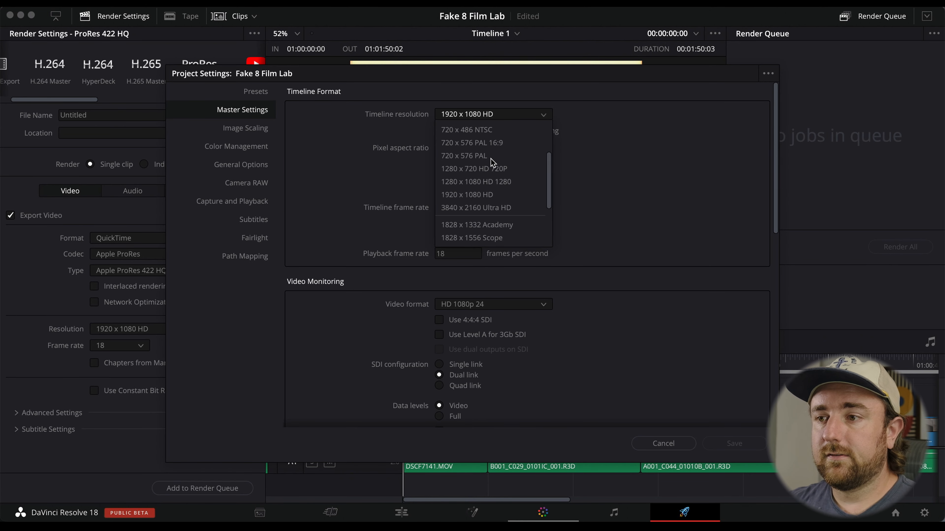
pyautogui.click(518, 207)
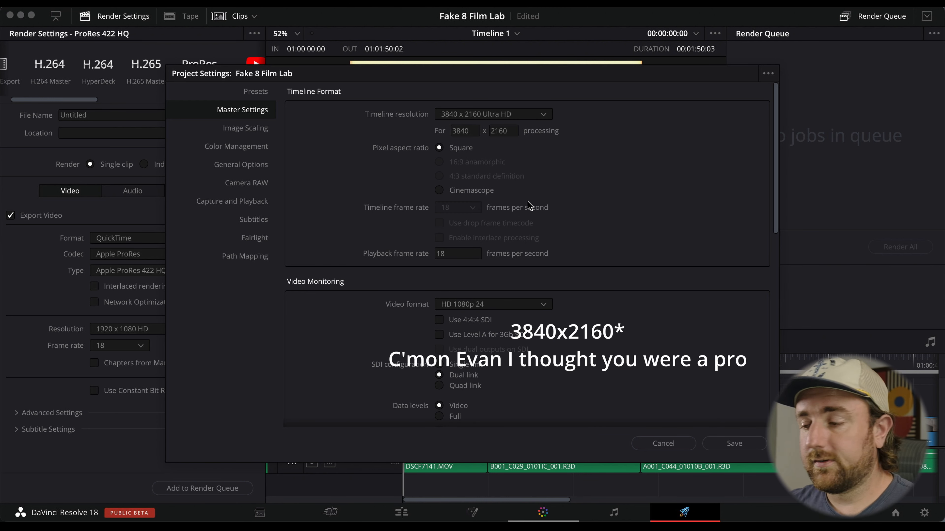
pyautogui.click(746, 444)
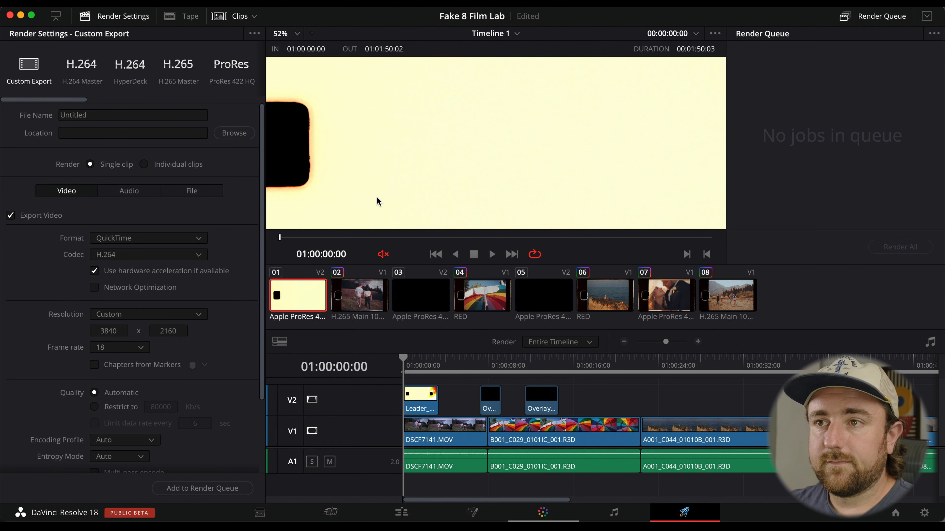
# - Fit the whole frame in the render preview and check the umbrella and coastline clips
pyautogui.scroll(-4, 377, 199)
pyautogui.click(465, 361)
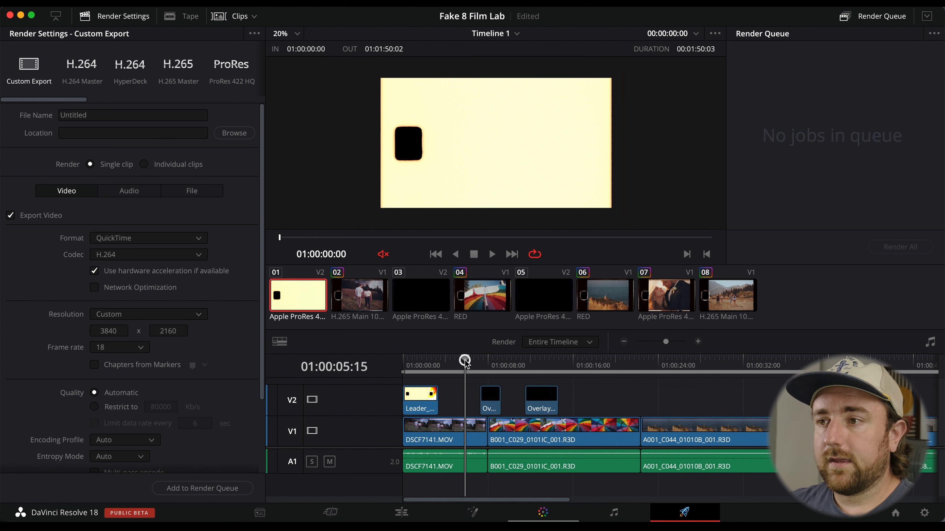
pyautogui.click(595, 361)
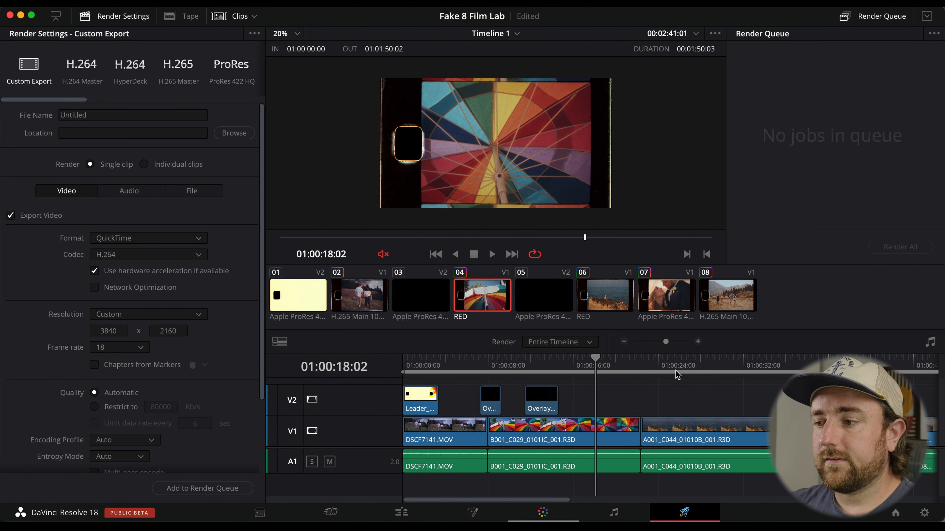
pyautogui.click(685, 362)
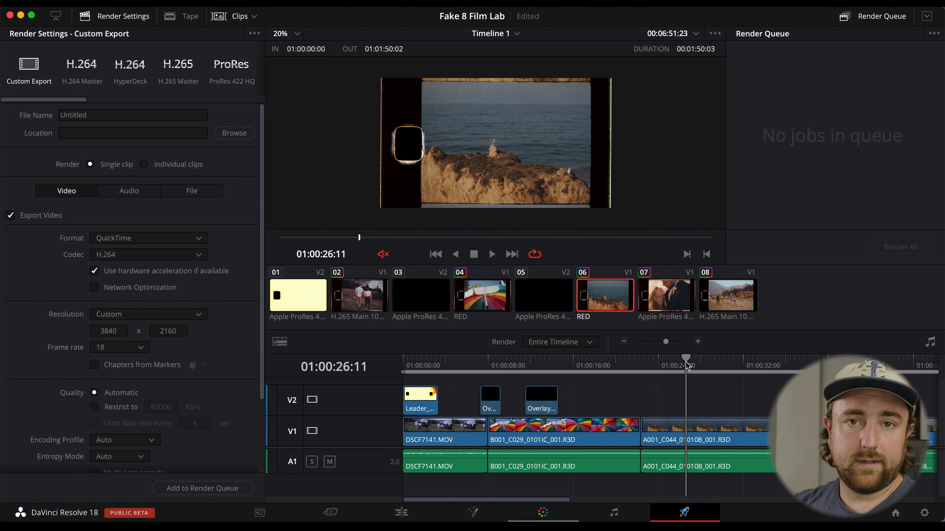
# - Choose the ProRes 422 HQ render preset and enable Force sizing to highest quality and Force debayer to highest quality in its advanced settings
pyautogui.click(593, 365)
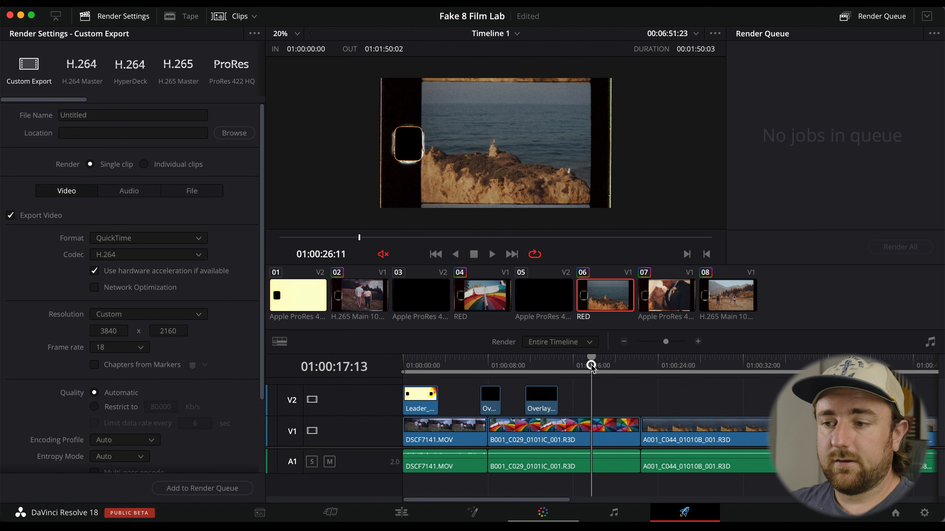
pyautogui.click(478, 363)
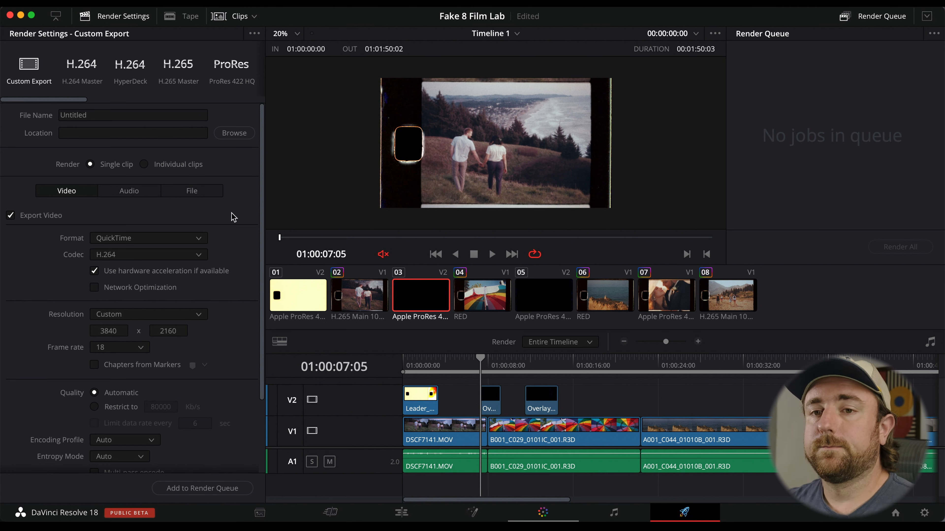
pyautogui.click(226, 69)
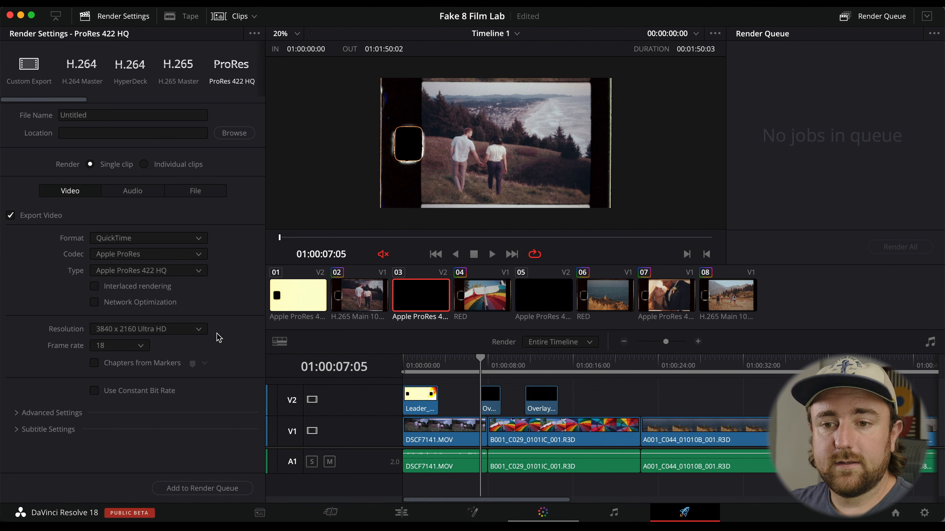
pyautogui.click(73, 411)
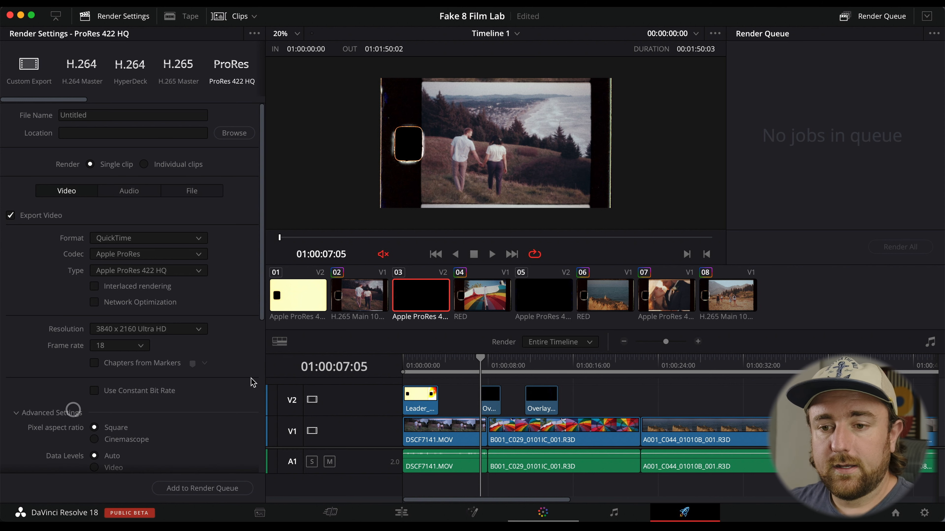
pyautogui.scroll(-8, 253, 382)
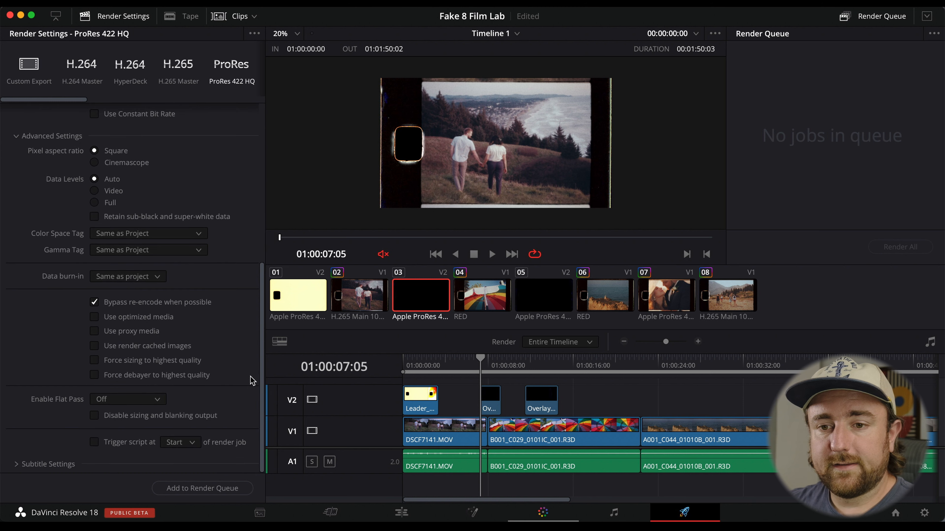
pyautogui.click(174, 360)
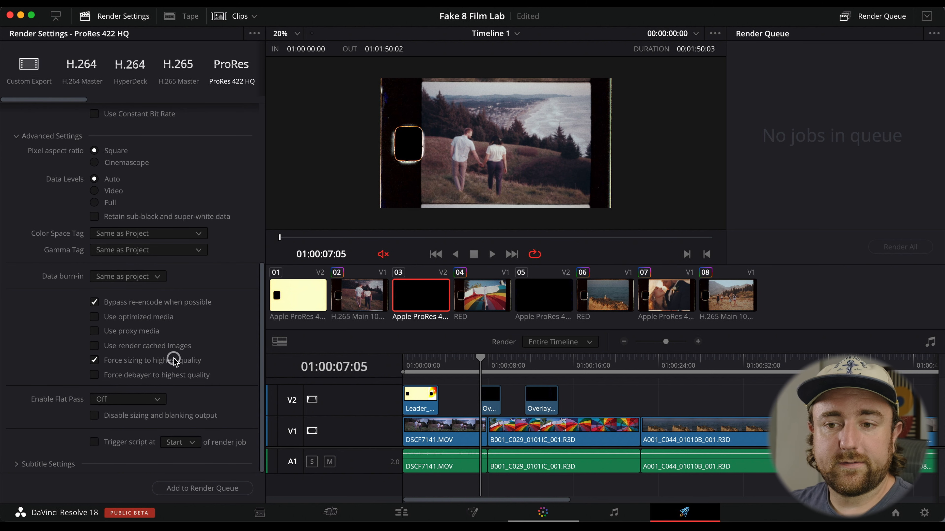
pyautogui.click(175, 375)
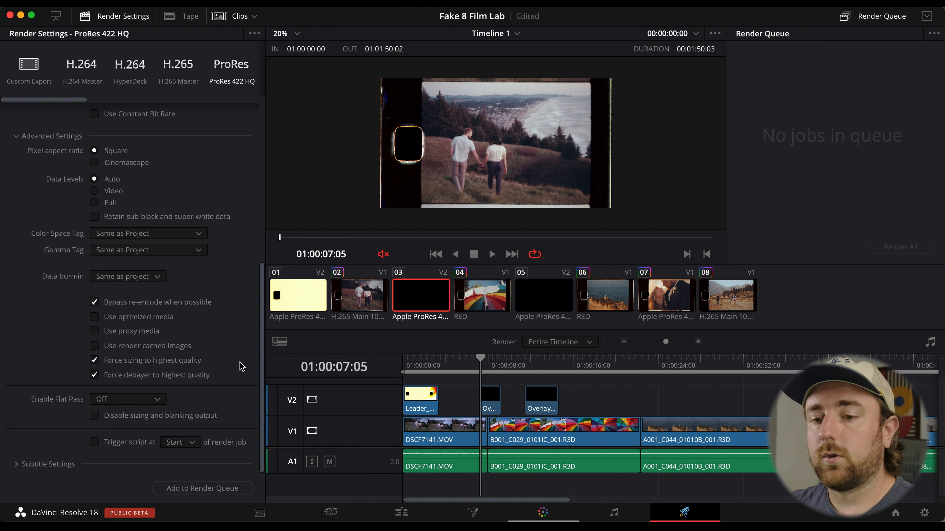
# - Name the render file Fake8 Footage and set its destination to the Movies folder
pyautogui.scroll(10, 237, 364)
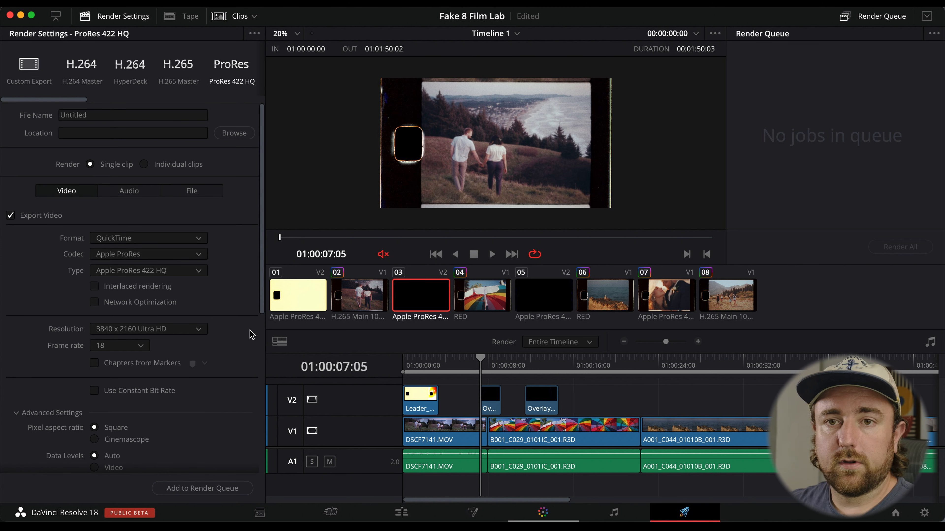
pyautogui.click(18, 114)
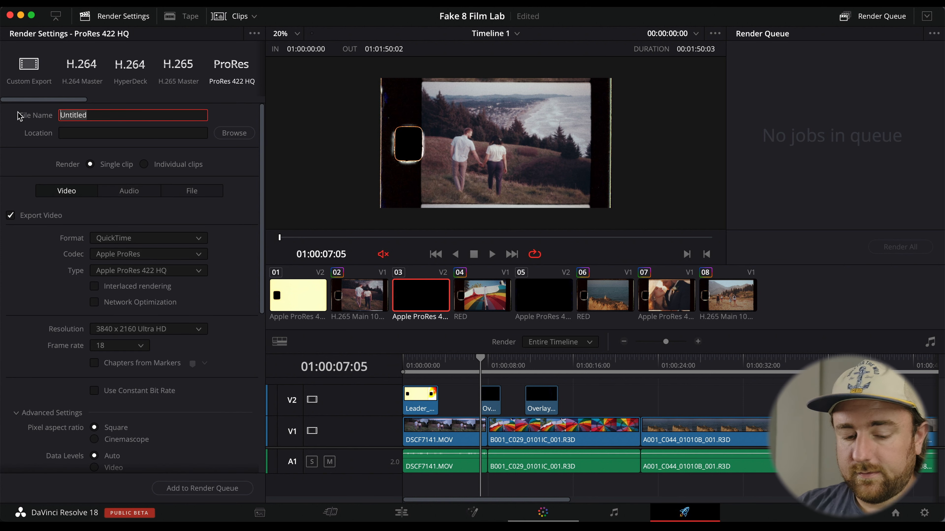
pyautogui.write('Fake8 Footage')
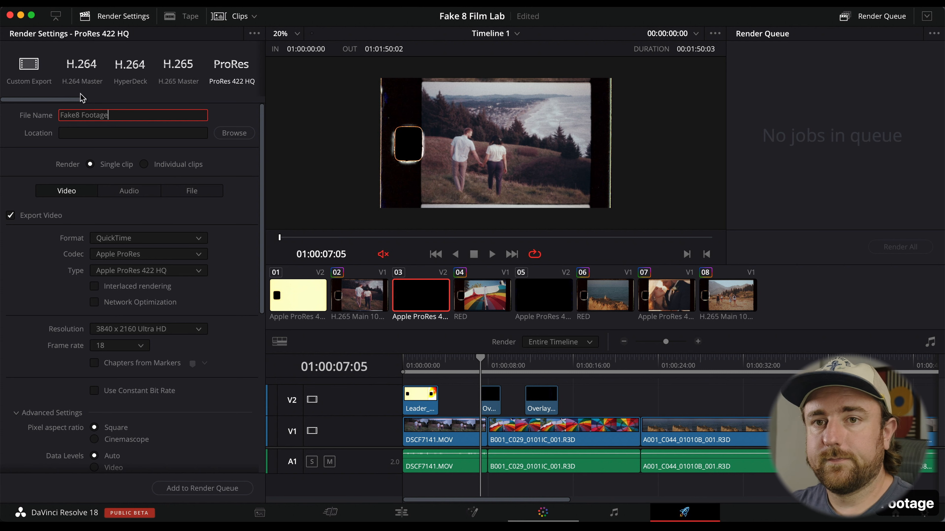
pyautogui.click(233, 134)
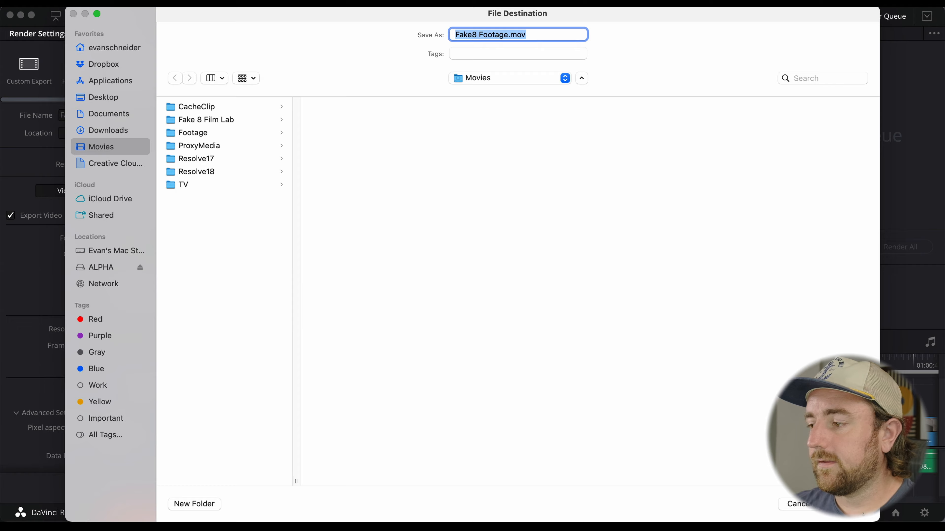
pyautogui.press('Return')
# - Add the Fake8 Footage job to the render queue and render it
pyautogui.click(217, 488)
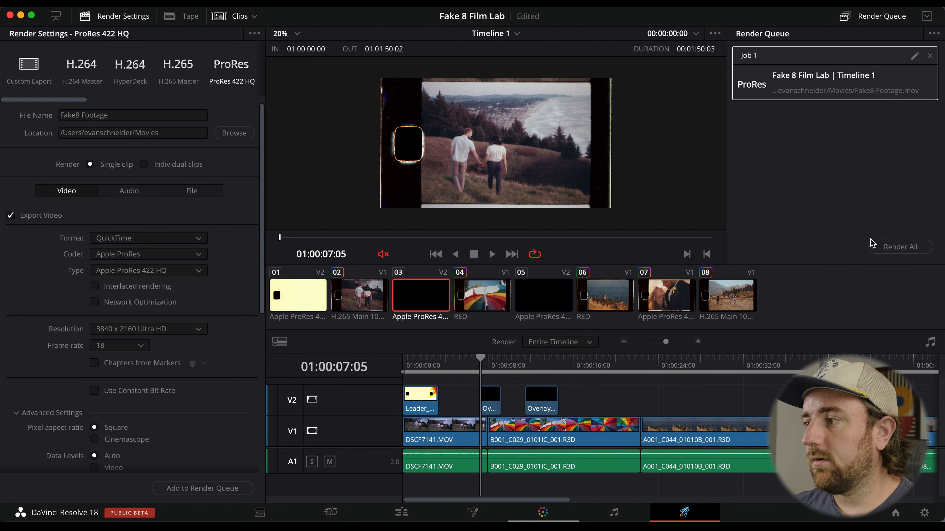
pyautogui.click(873, 246)
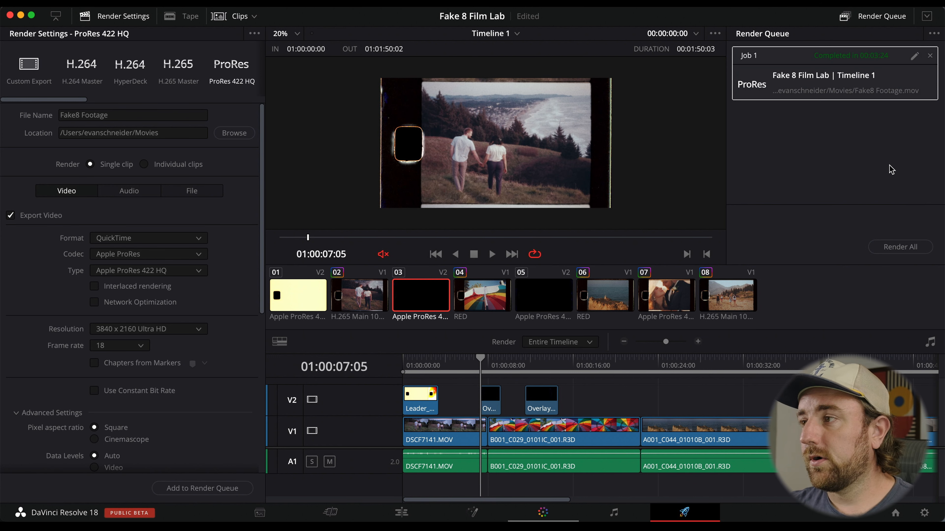
# - Reveal the finished render in Finder and preview the Fake8 Footage movie
pyautogui.rightClick(850, 80)
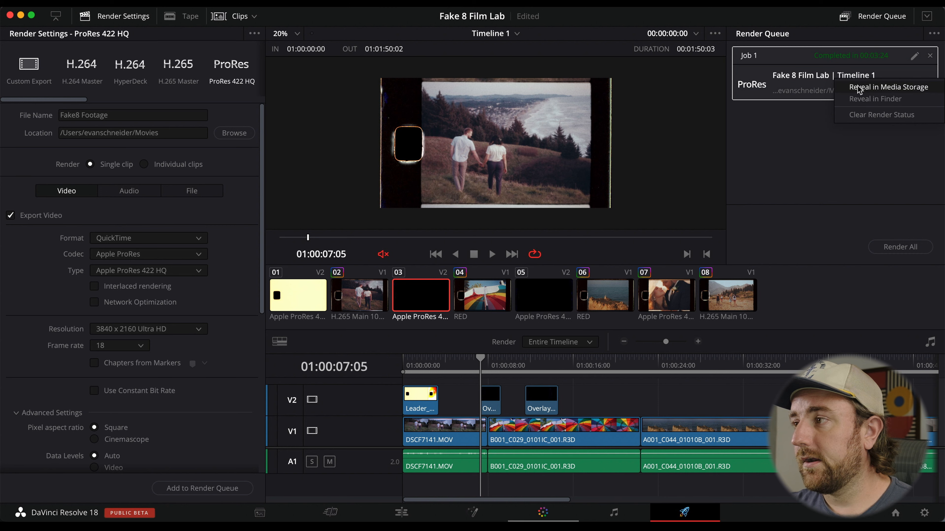
pyautogui.click(874, 97)
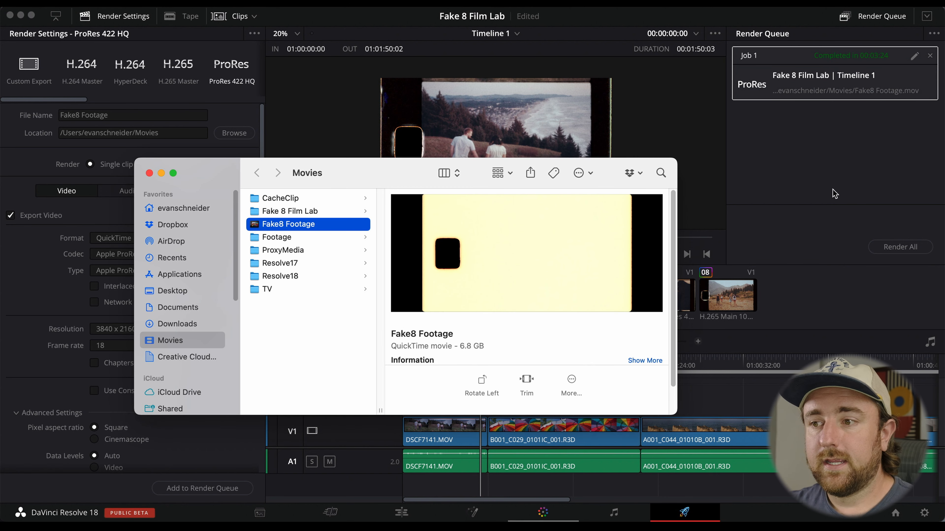
pyautogui.press('space')
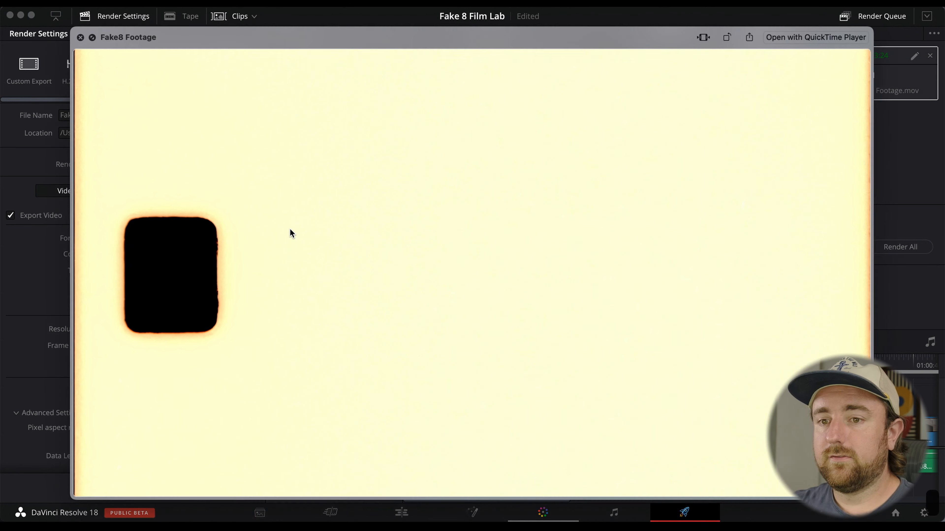